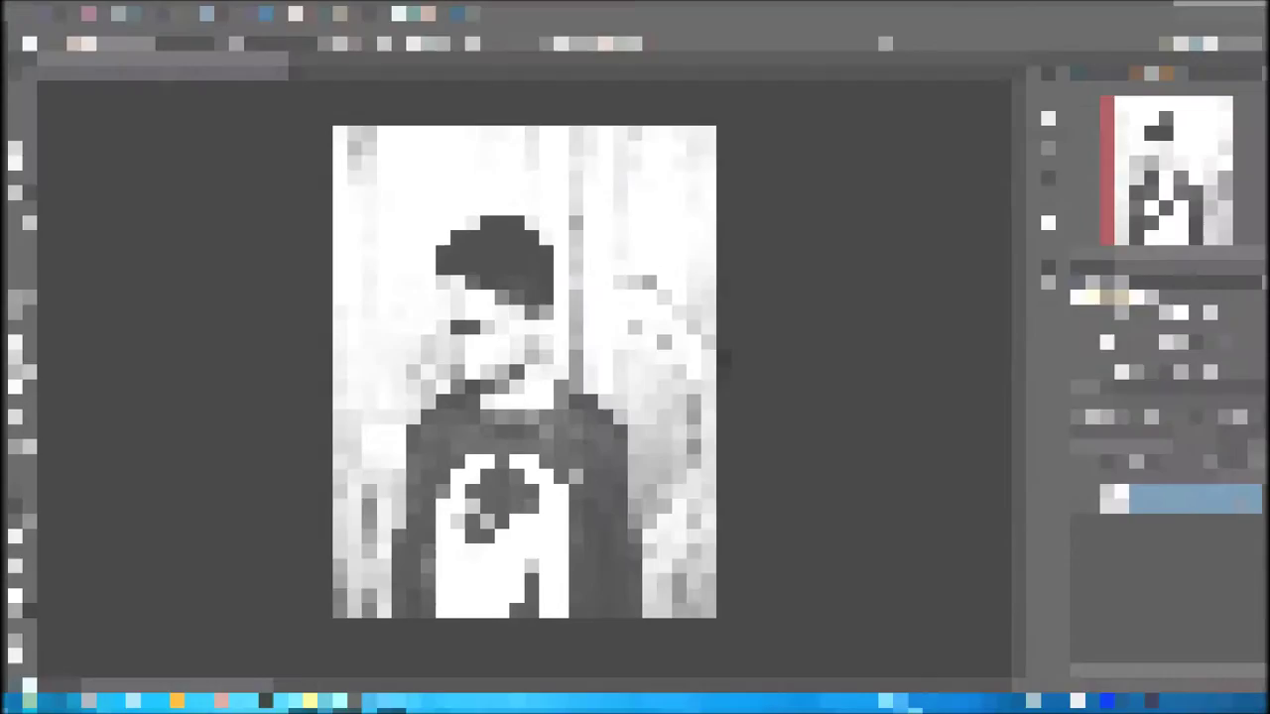
Convert the locked Background layer into an editable Layer 0.
double_click(1240, 504)
key(Return)
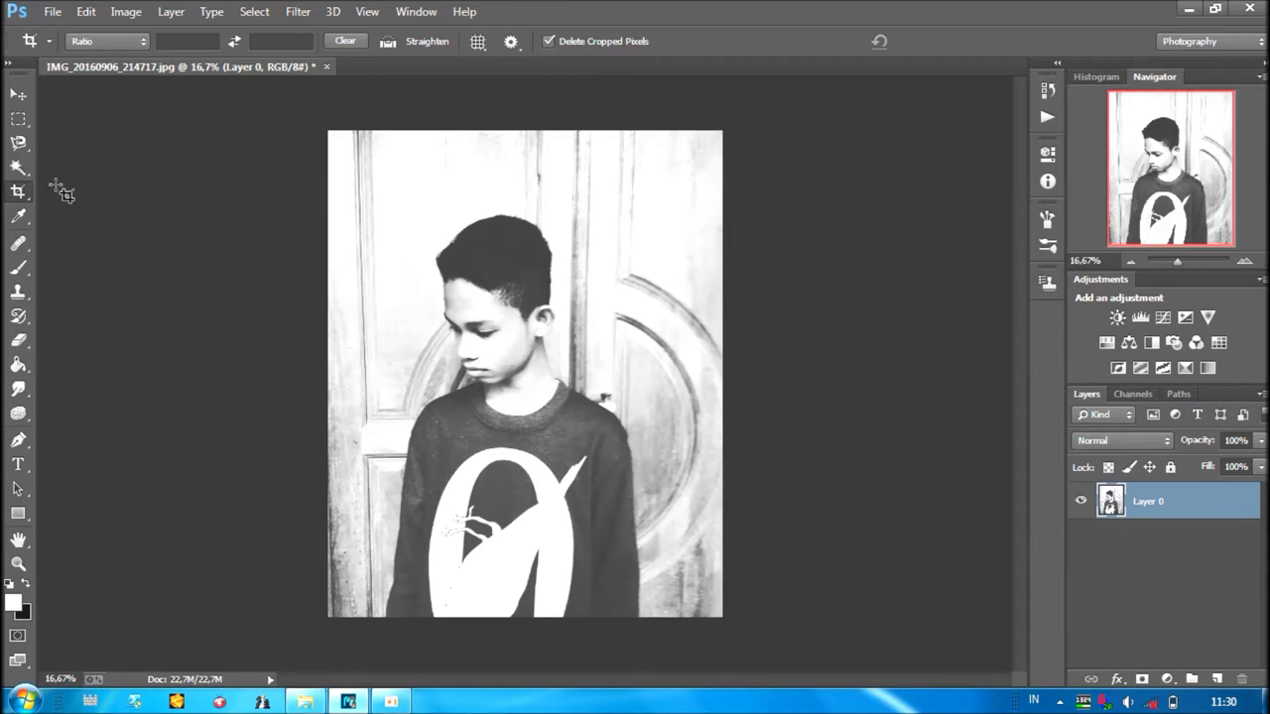
Select the white background with the Magic Wand and show it as a Quick Mask.
click(18, 167)
click(530, 192)
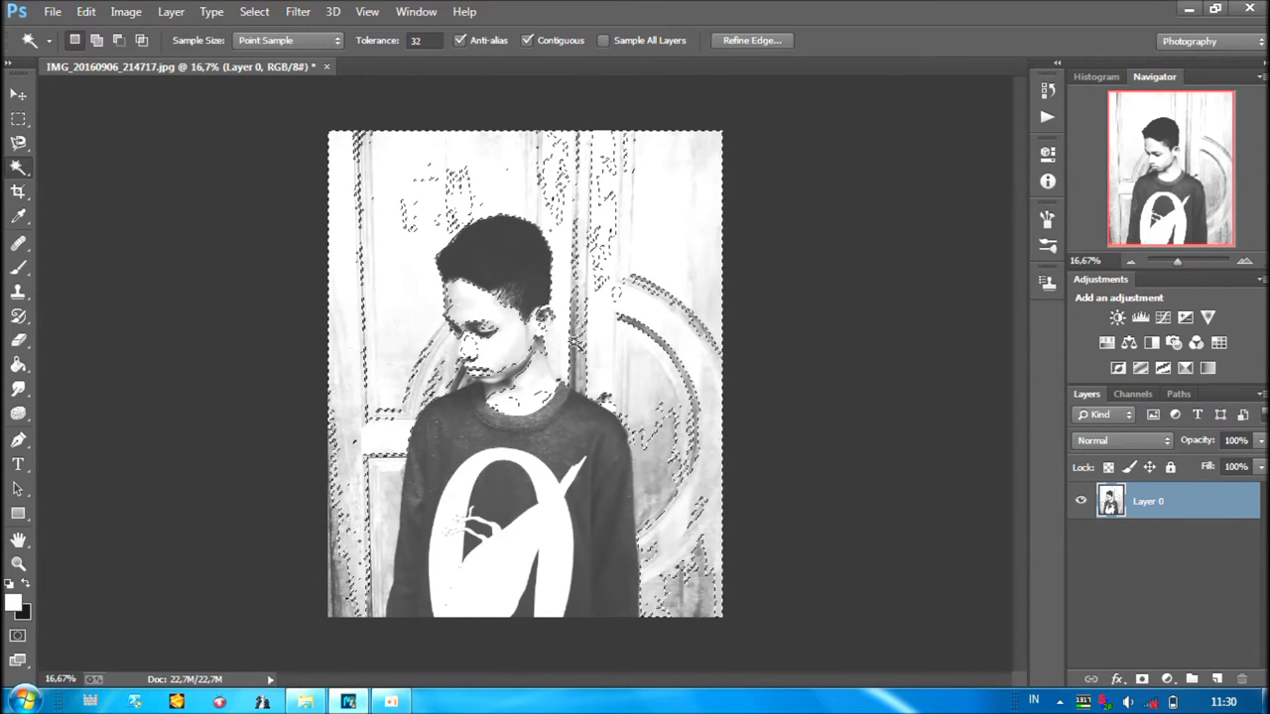
click(18, 635)
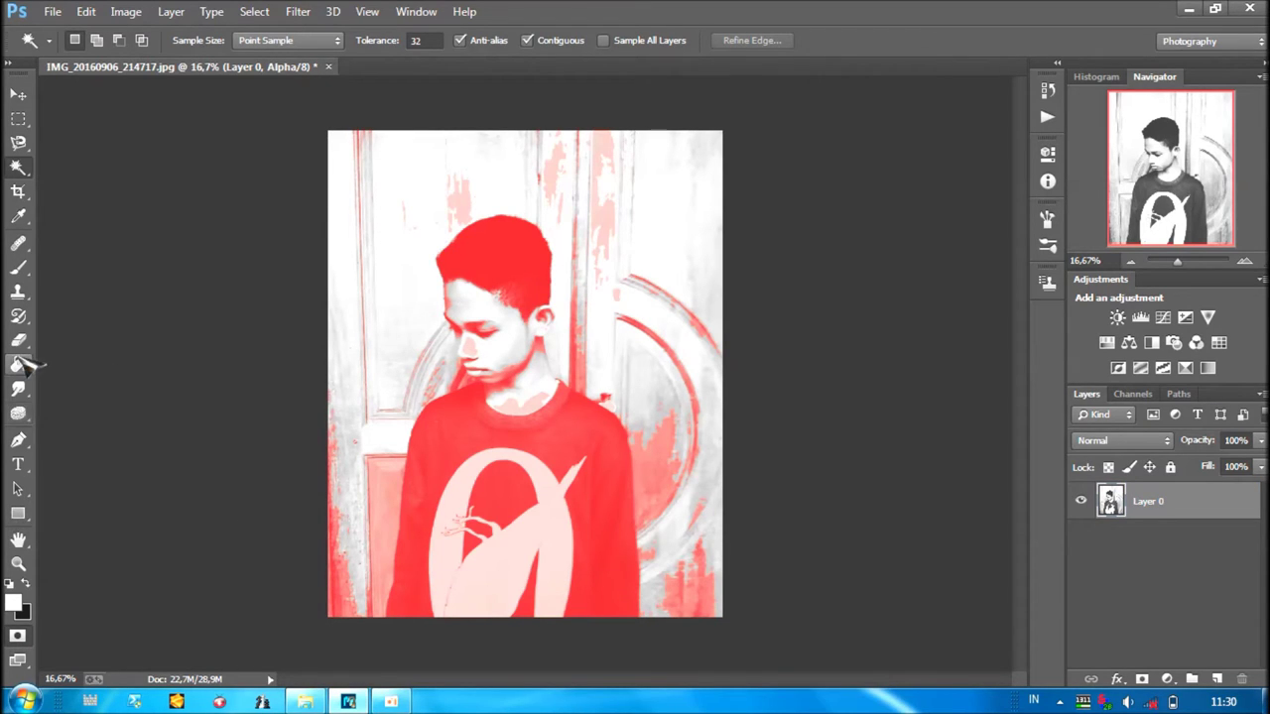
Brush white over the door to clear the stray mask streaks and patches.
click(18, 268)
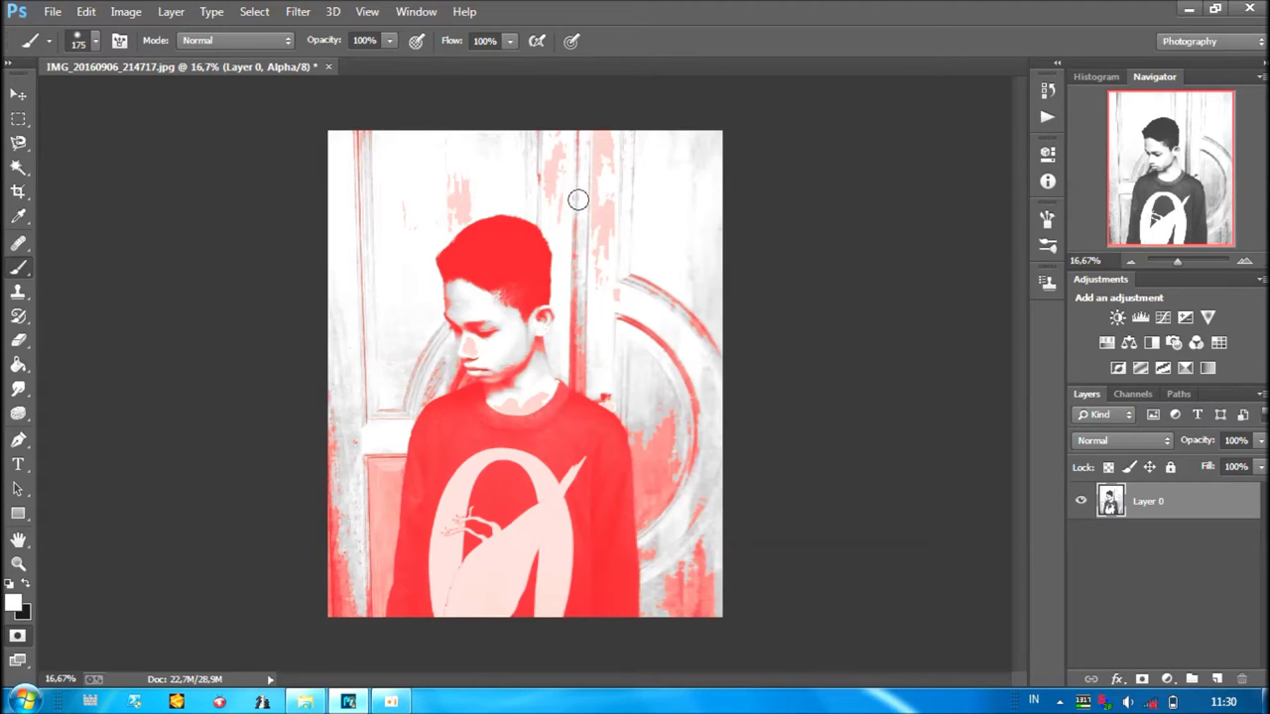
drag(575, 235, 537, 170)
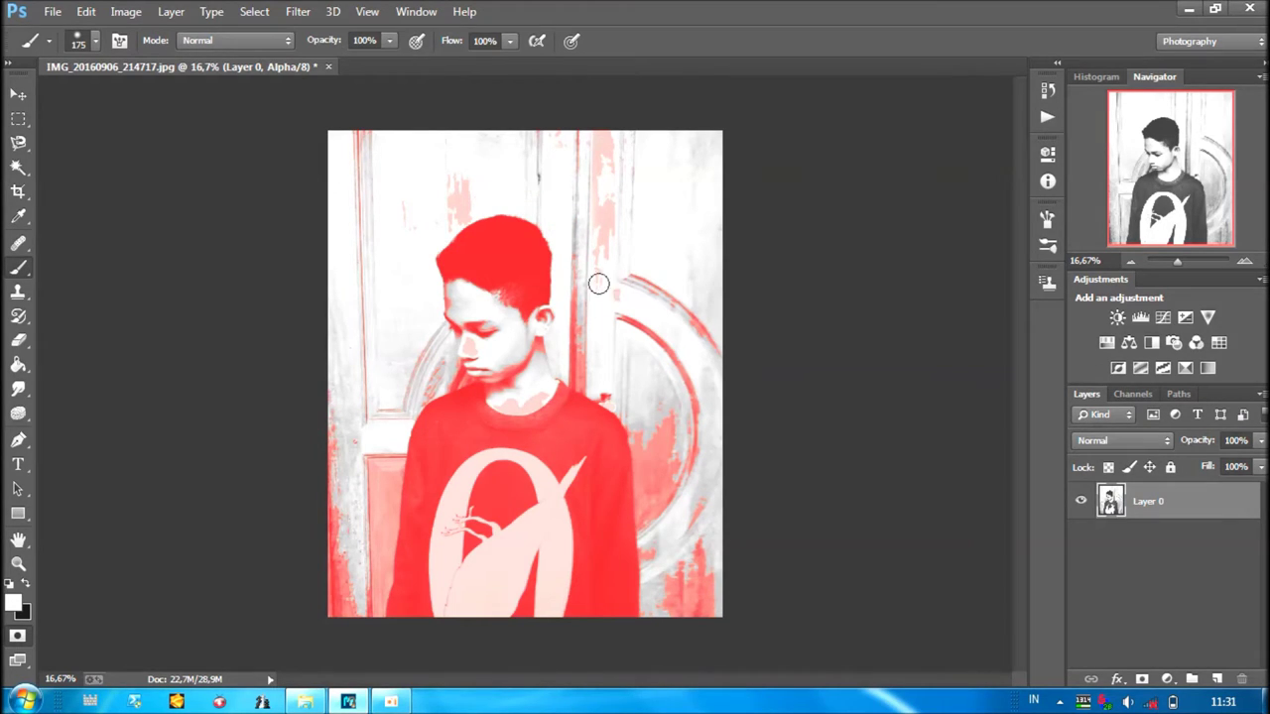
mouse_move(570, 365)
mouse_down()
mouse_move(601, 142)
mouse_move(629, 160)
mouse_up()
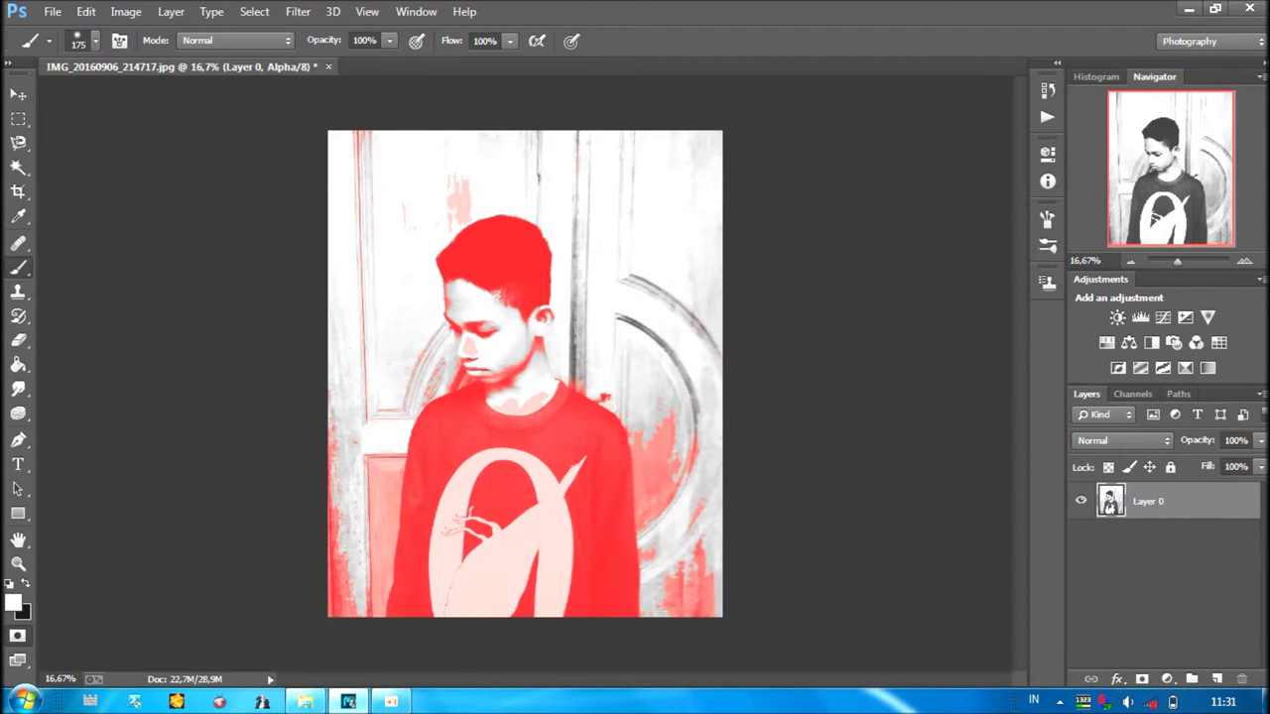
drag(707, 513, 655, 623)
drag(408, 610, 343, 434)
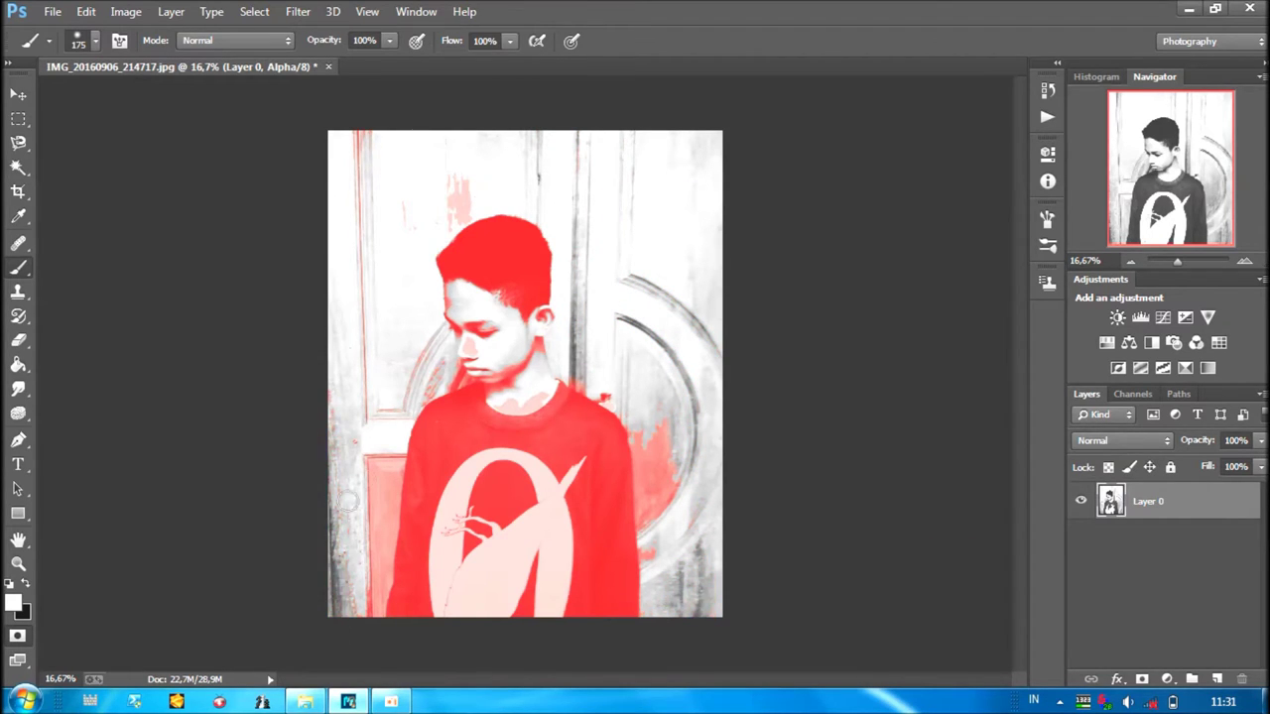
drag(355, 150, 443, 219)
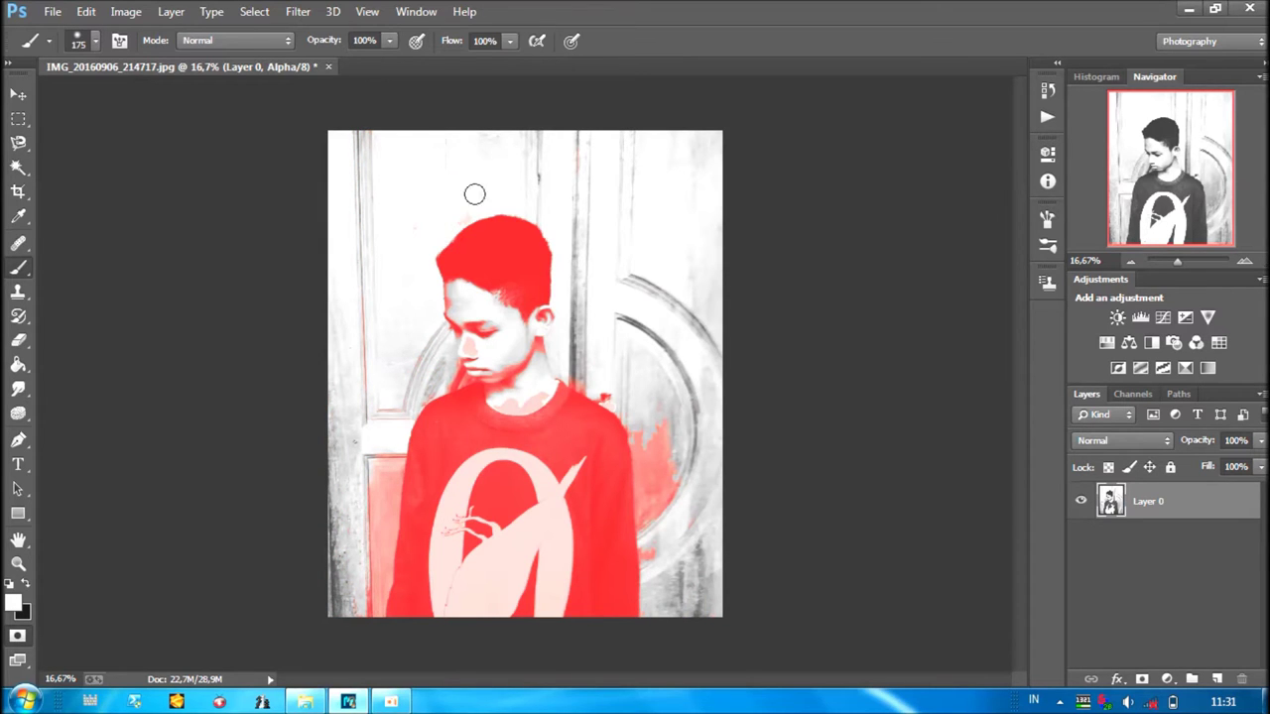
drag(387, 453, 338, 626)
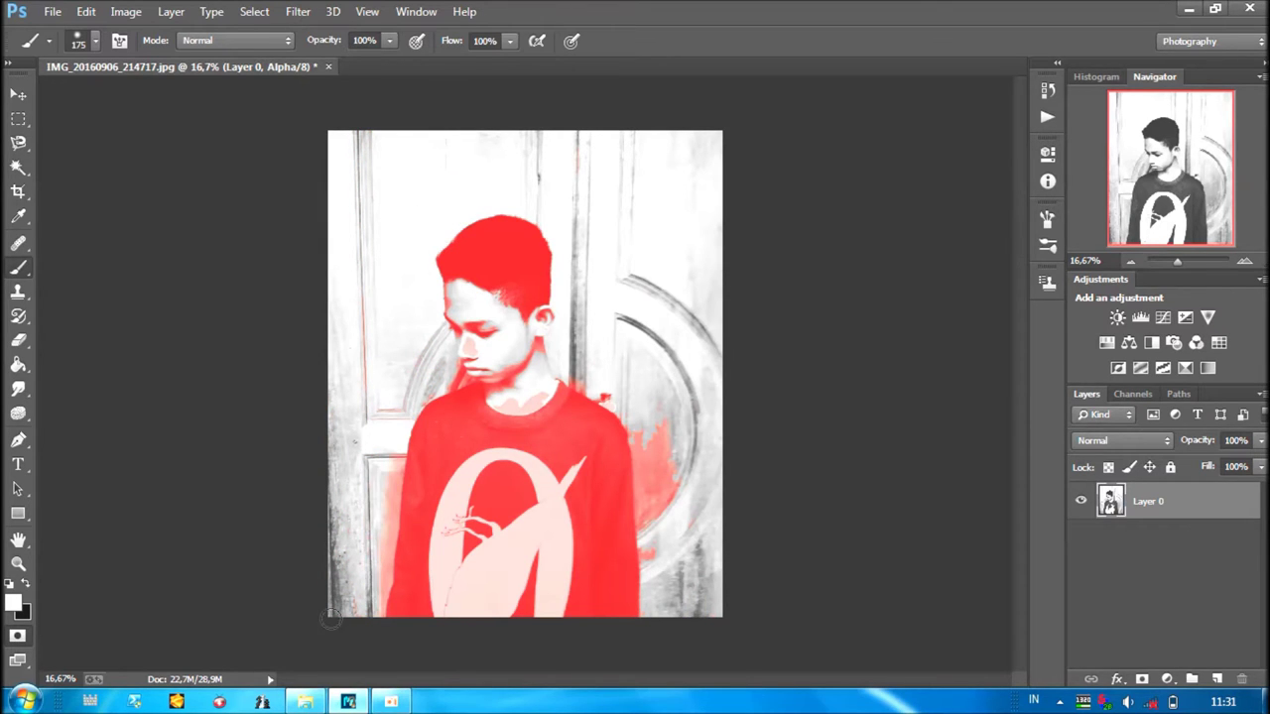
scroll(379, 548, up, 2)
Shrink the brush to 100 px and clear the mask strip along the door edge.
scroll(380, 548, up, 1)
right_click(420, 397)
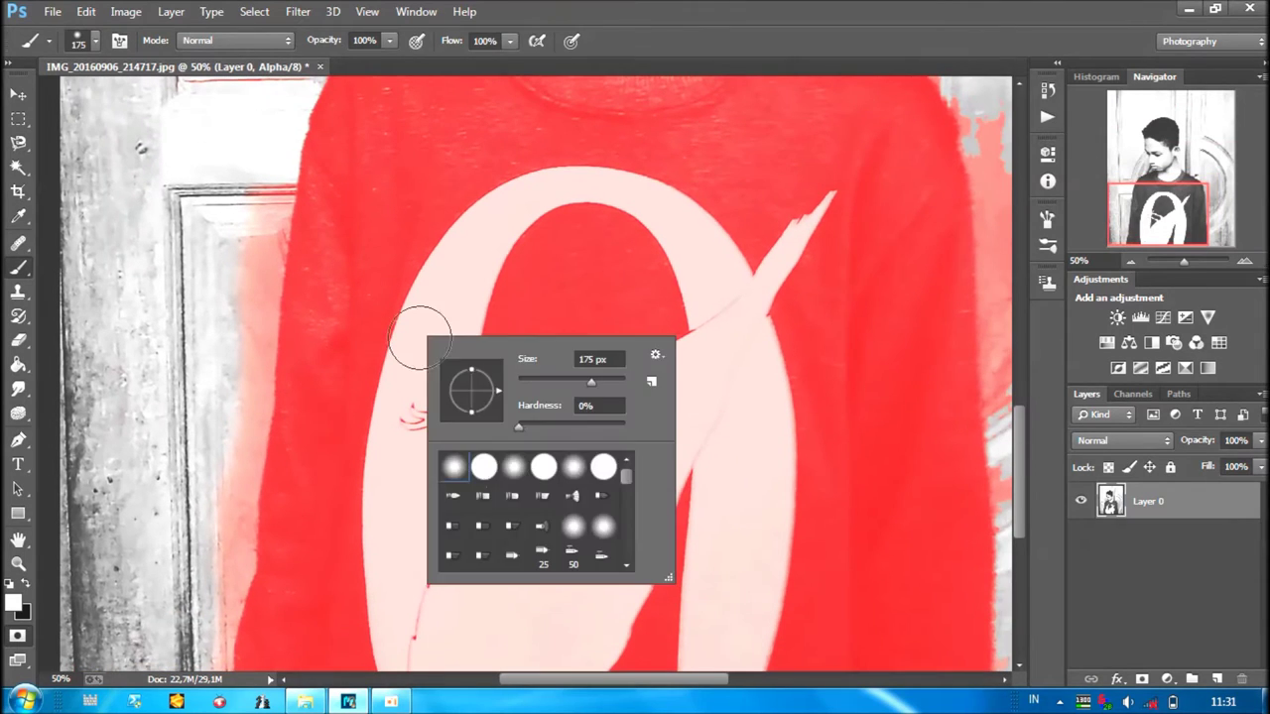
key(Escape)
key(bracketleft)
key(bracketleft)
key(bracketleft)
mouse_move(261, 193)
mouse_down()
mouse_move(215, 617)
mouse_move(228, 419)
mouse_up()
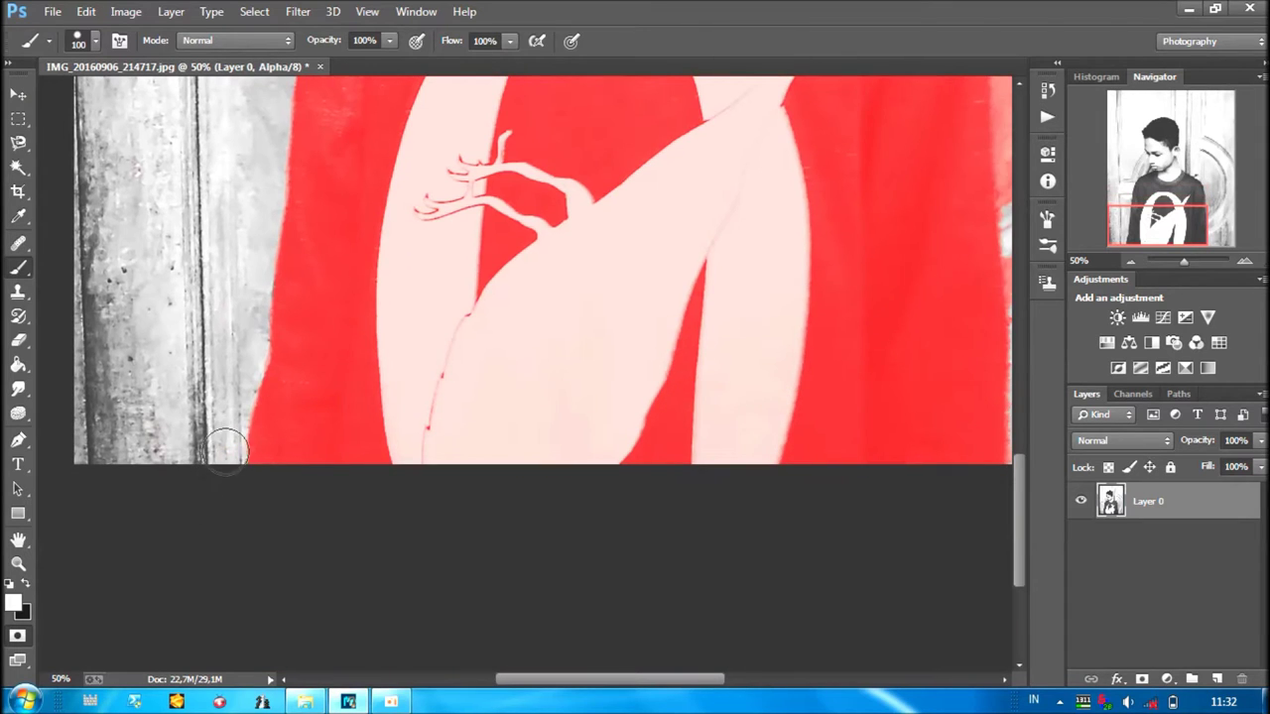
Paint away the leftover mask patches beside the shirt.
scroll(363, 557, up, 5)
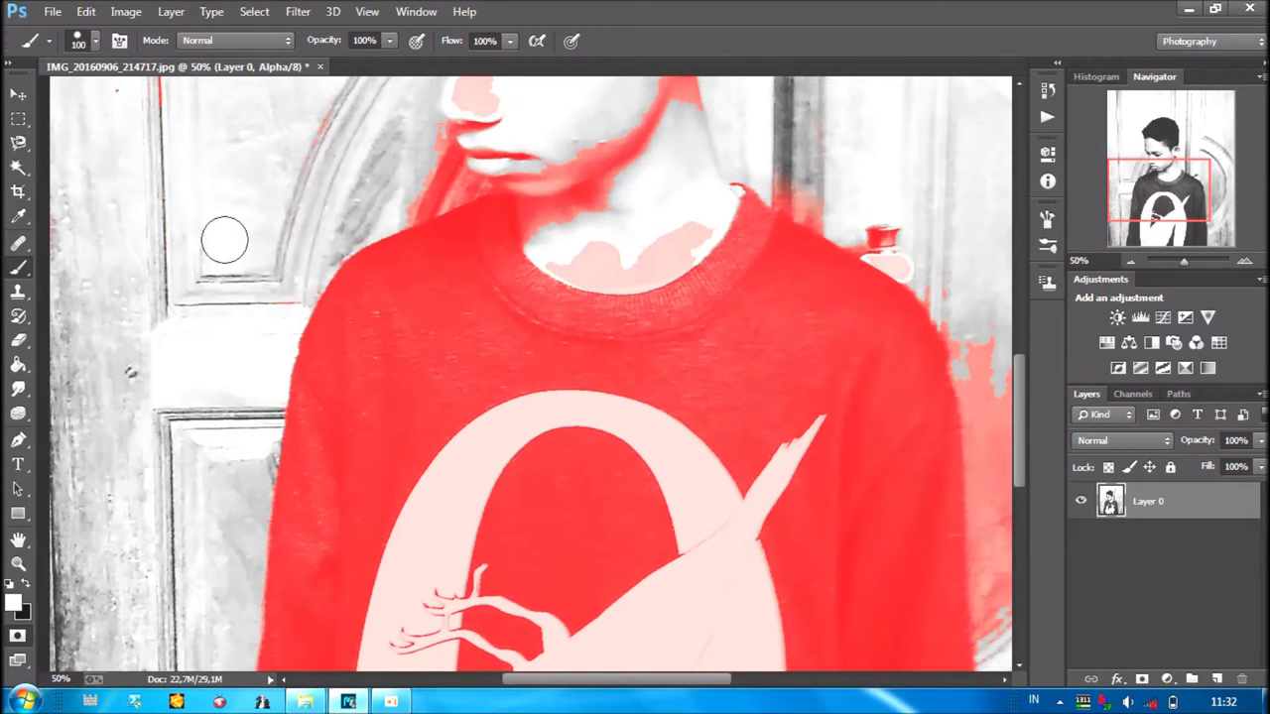
drag(224, 238, 225, 466)
scroll(307, 232, up, 4)
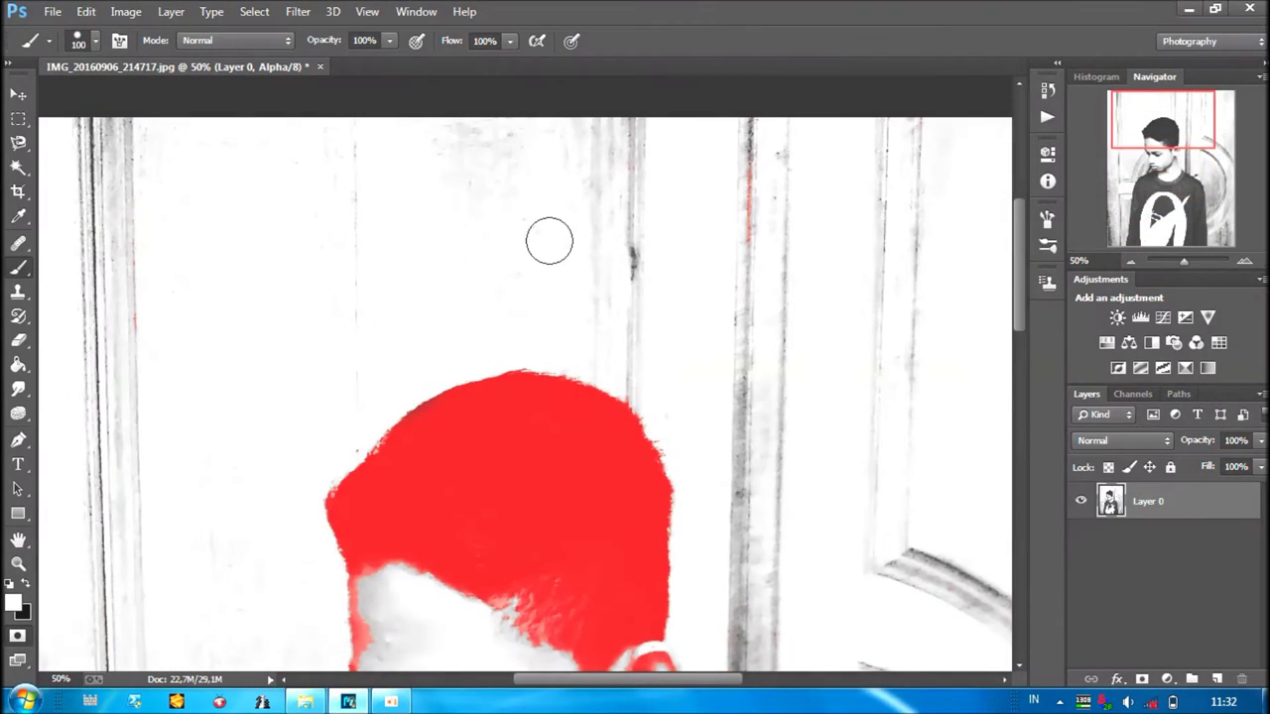
scroll(695, 258, right, 4)
scroll(651, 334, down, 4)
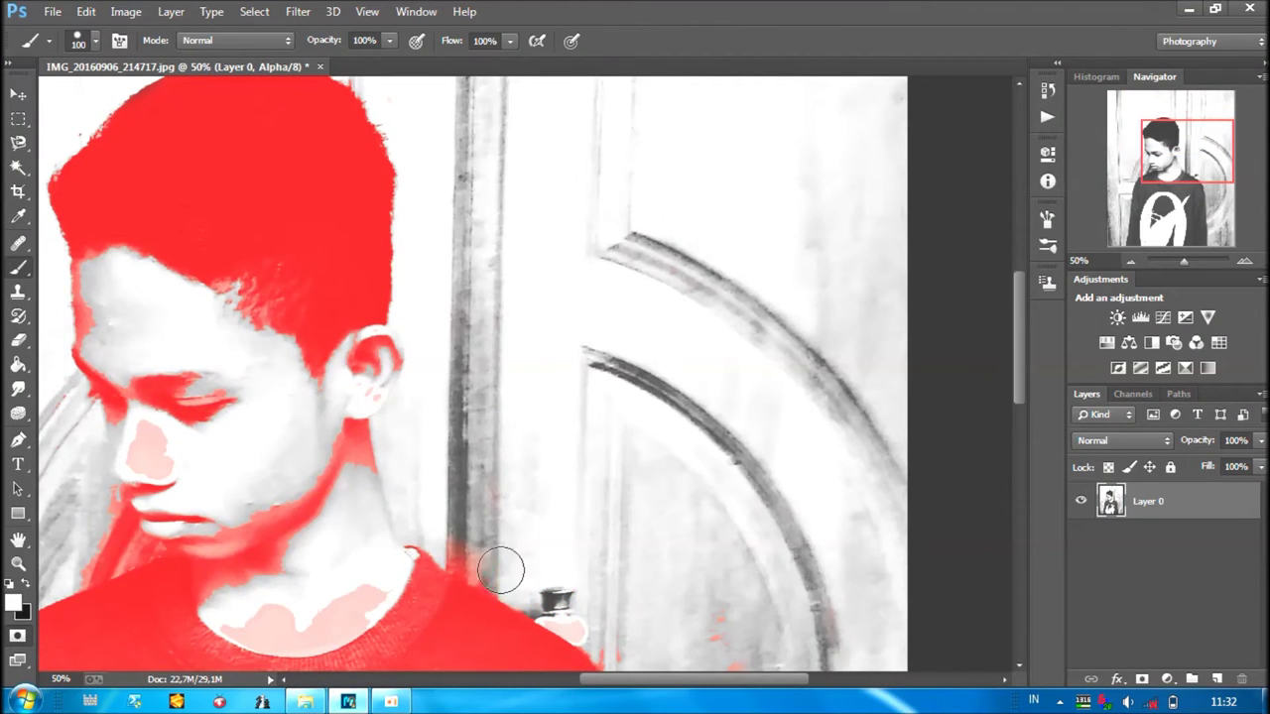
scroll(559, 447, down, 2)
scroll(559, 441, down, 2)
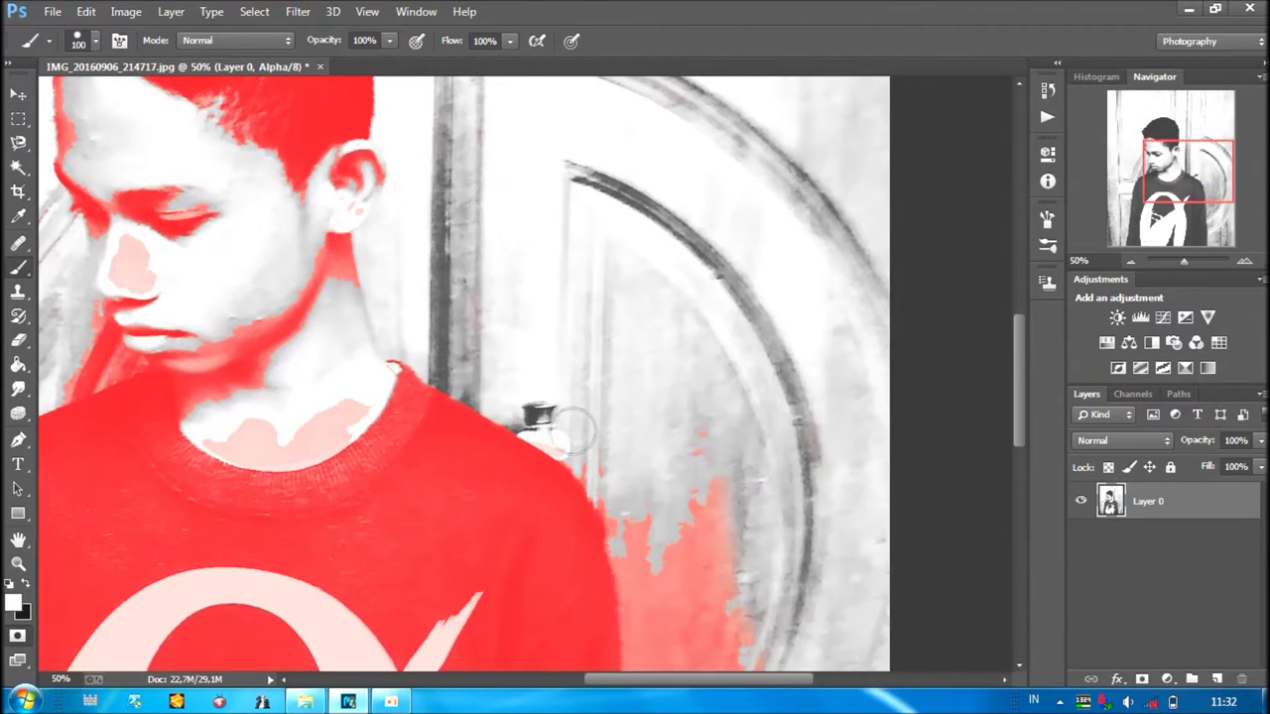
drag(558, 430, 714, 551)
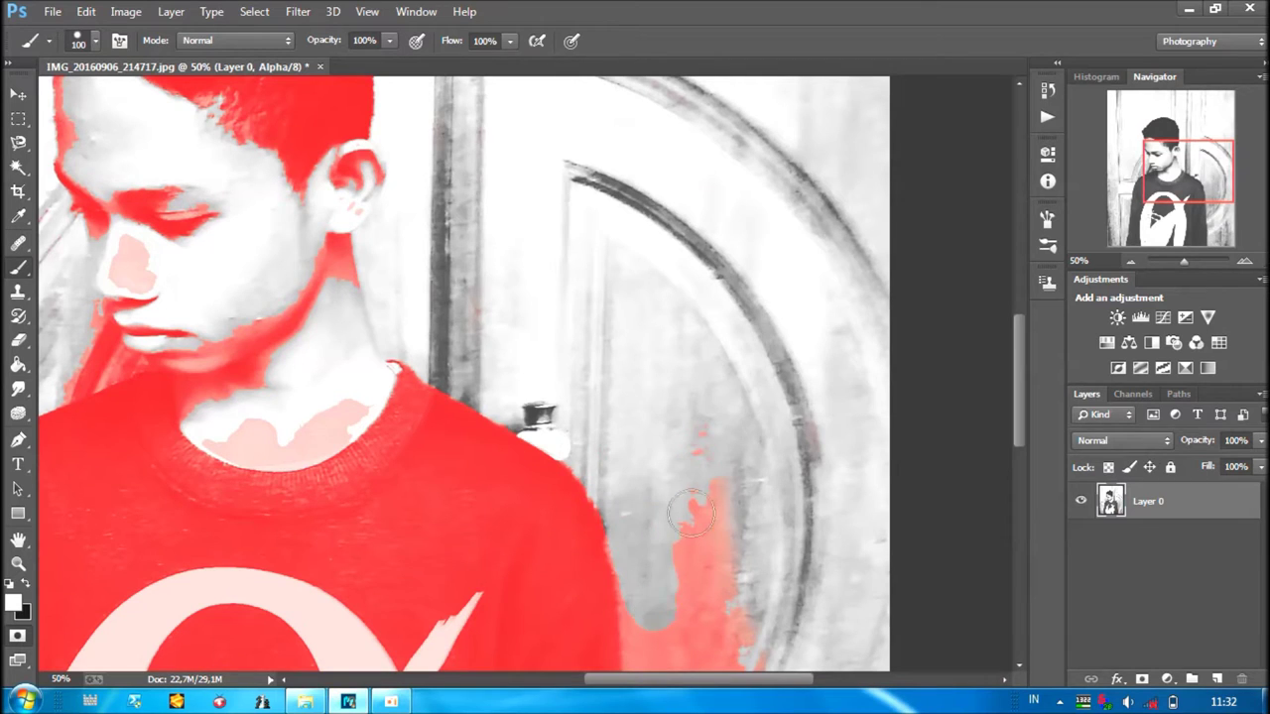
scroll(694, 525, down, 4)
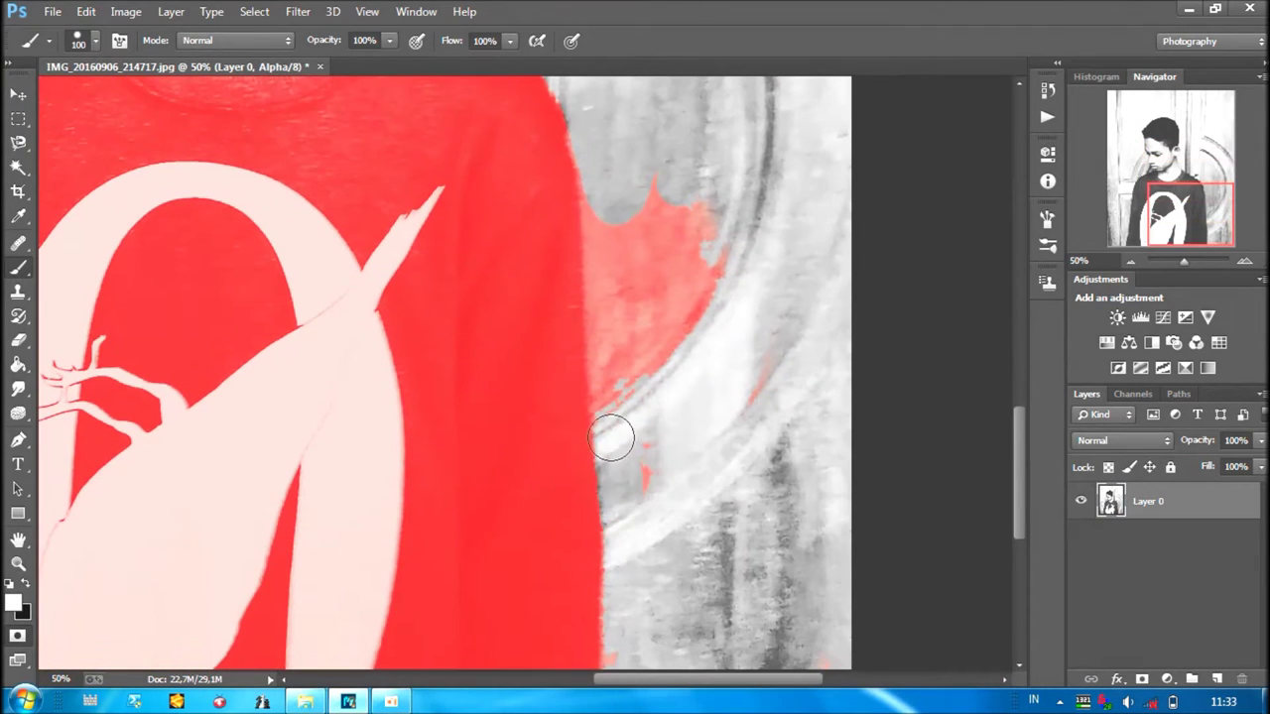
mouse_move(609, 370)
mouse_down()
mouse_move(601, 170)
mouse_move(635, 249)
mouse_move(729, 297)
mouse_up()
Clear the mask along the neck edge with a smaller brush.
scroll(704, 533, down, 2)
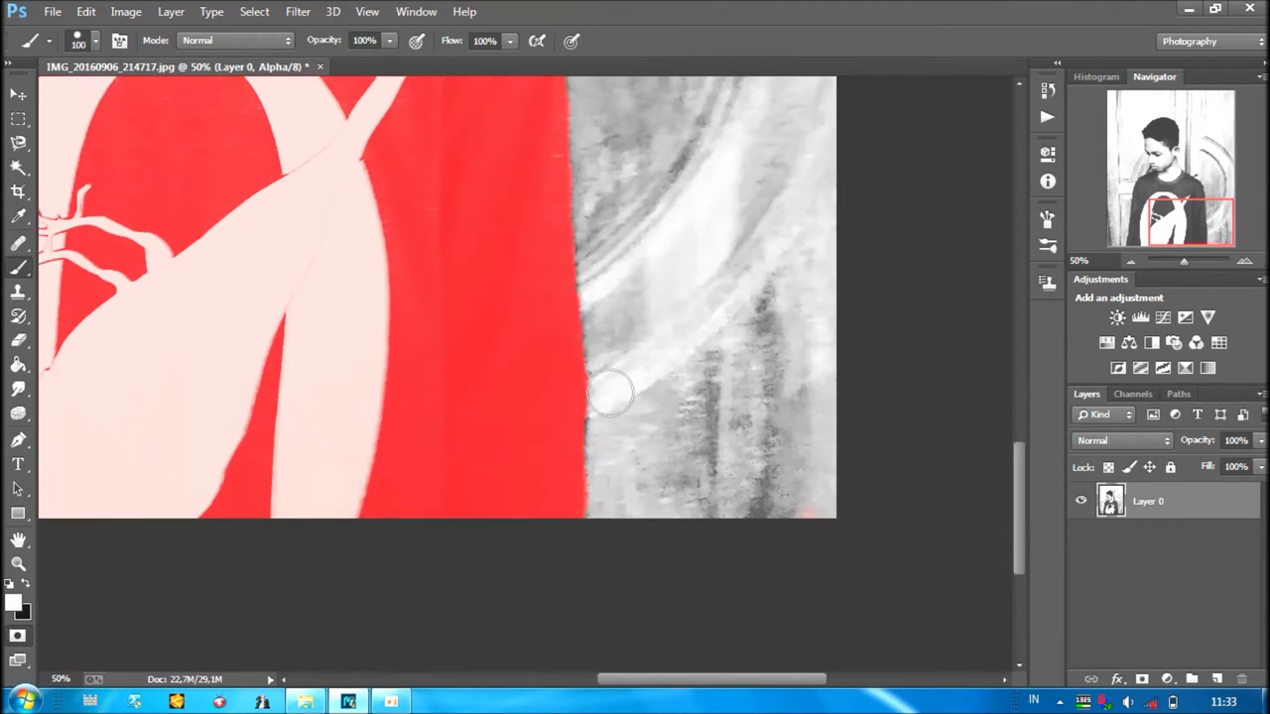
scroll(704, 397, up, 5)
drag(704, 396, 862, 585)
key(bracketleft)
drag(291, 363, 292, 346)
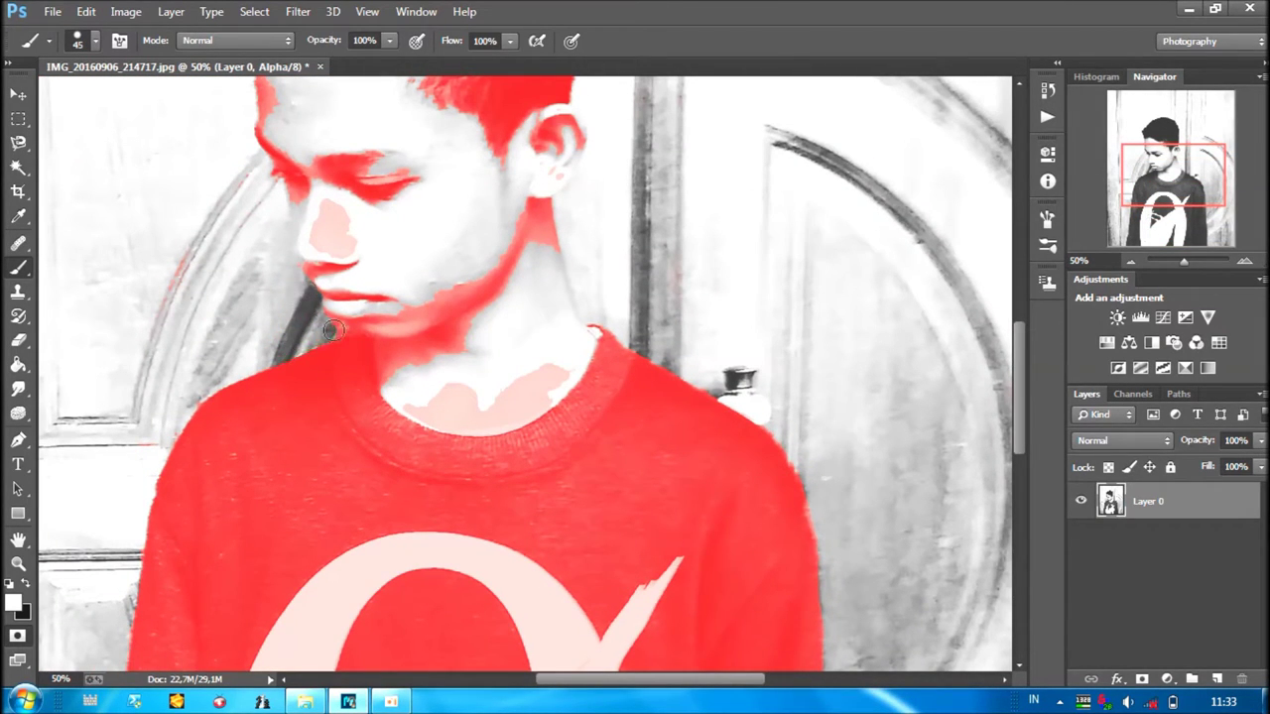
Paint the mask back over the neck, chin, lips, jaw and ear at 70 px.
key(x)
mouse_move(357, 346)
mouse_down()
mouse_move(410, 406)
mouse_move(467, 346)
mouse_move(482, 394)
mouse_move(549, 255)
mouse_move(581, 346)
mouse_move(569, 351)
mouse_move(539, 318)
mouse_move(585, 369)
mouse_up()
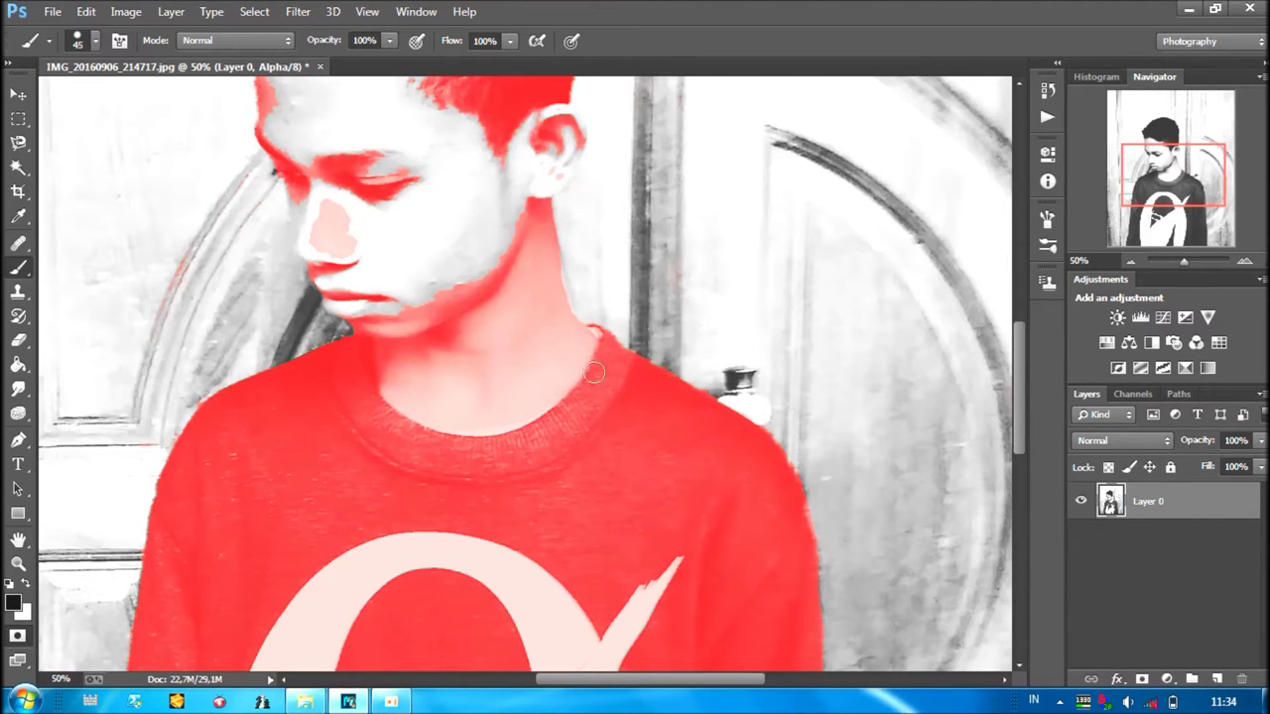
scroll(396, 419, up, 2)
mouse_move(376, 410)
mouse_down()
mouse_move(463, 405)
mouse_move(351, 353)
mouse_move(340, 320)
mouse_move(416, 374)
mouse_move(453, 227)
mouse_move(337, 155)
mouse_move(342, 226)
mouse_up()
key(bracketright)
key(bracketright)
key(bracketright)
key(bracketleft)
key(bracketleft)
key(bracketleft)
drag(575, 233, 524, 298)
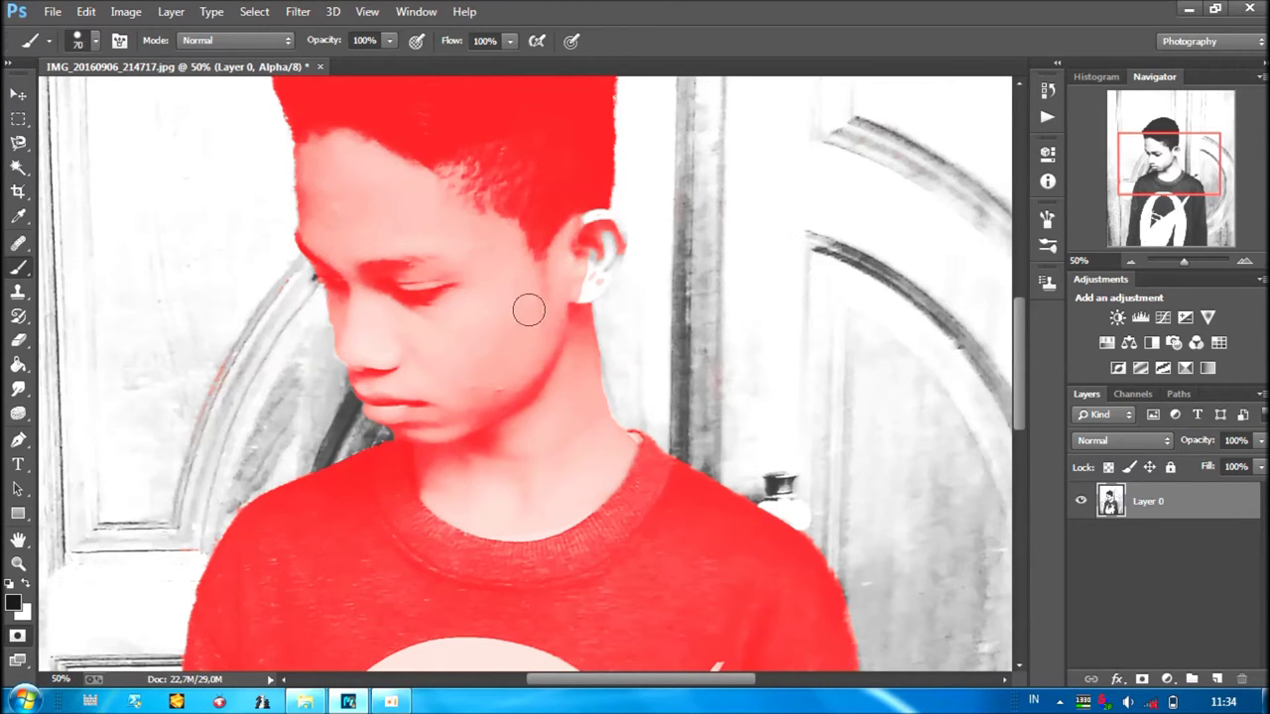
mouse_move(597, 280)
mouse_down()
mouse_move(607, 230)
mouse_move(583, 296)
mouse_up()
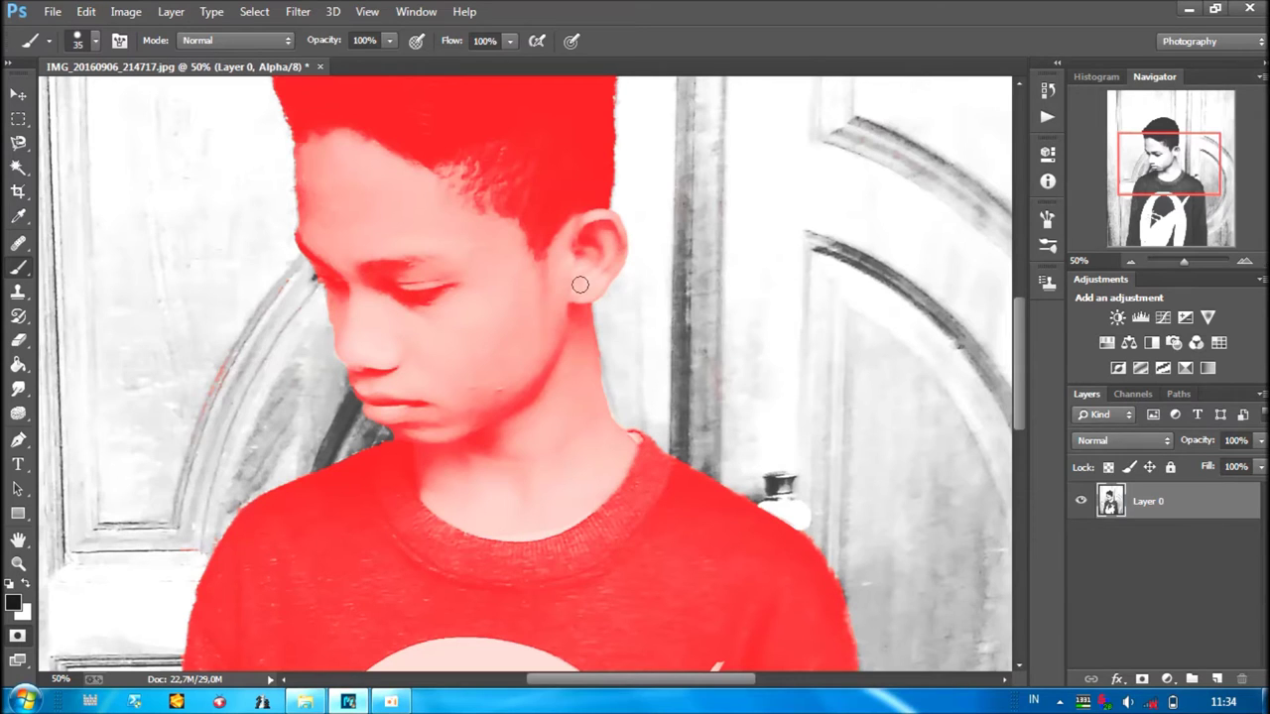
scroll(484, 412, up, 3)
scroll(496, 476, up, 2)
key(ctrl+minus)
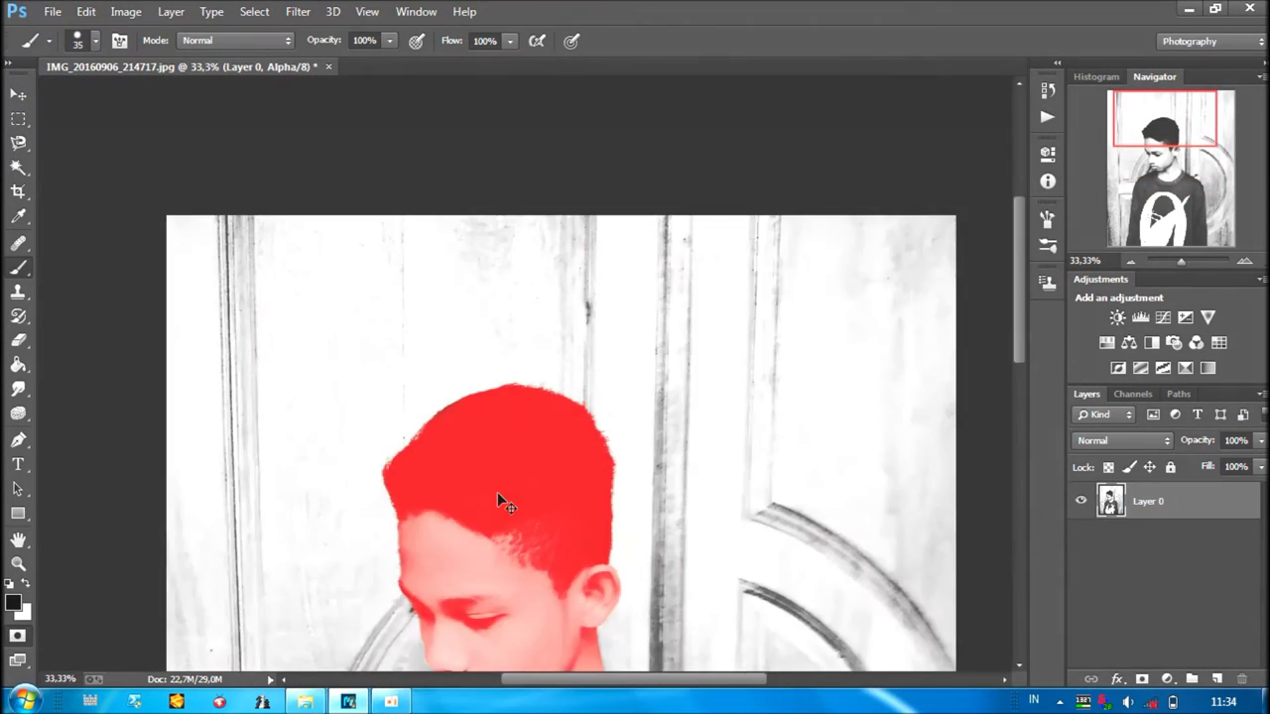
Turn the quick mask into an inverted selection of the boy and add a layer mask.
key(ctrl+minus)
key(ctrl+minus)
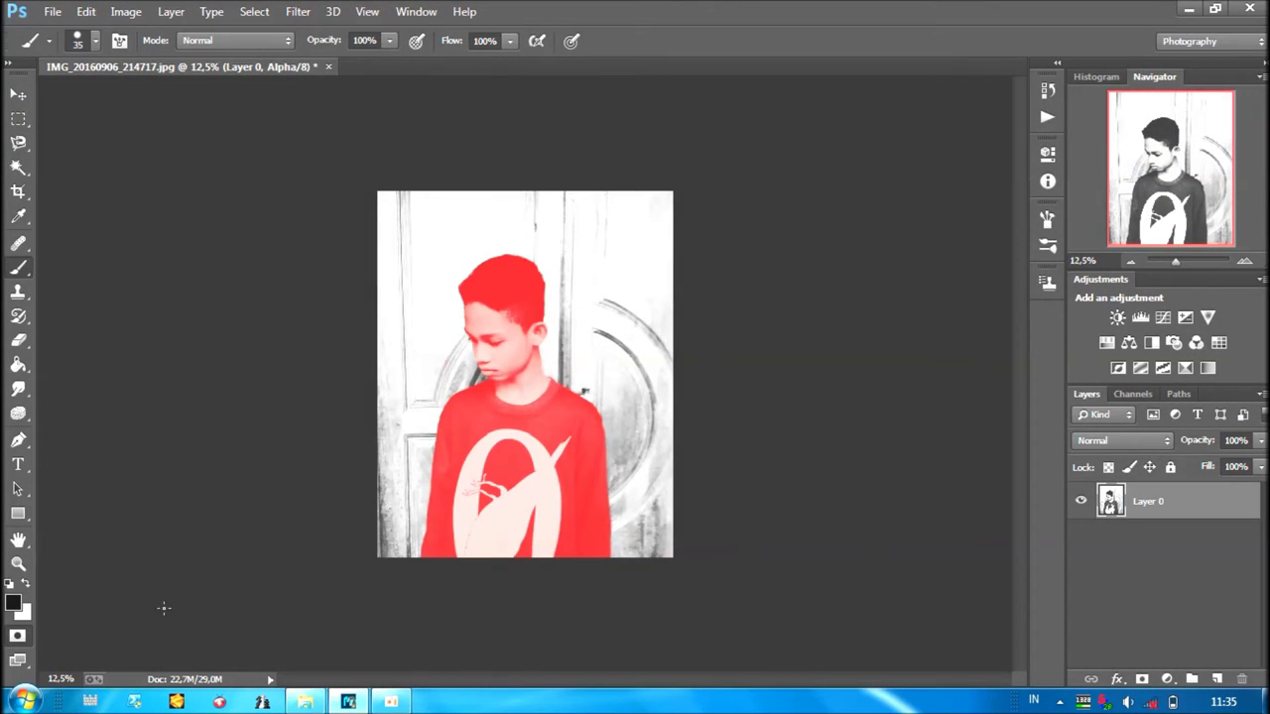
key(q)
key(x)
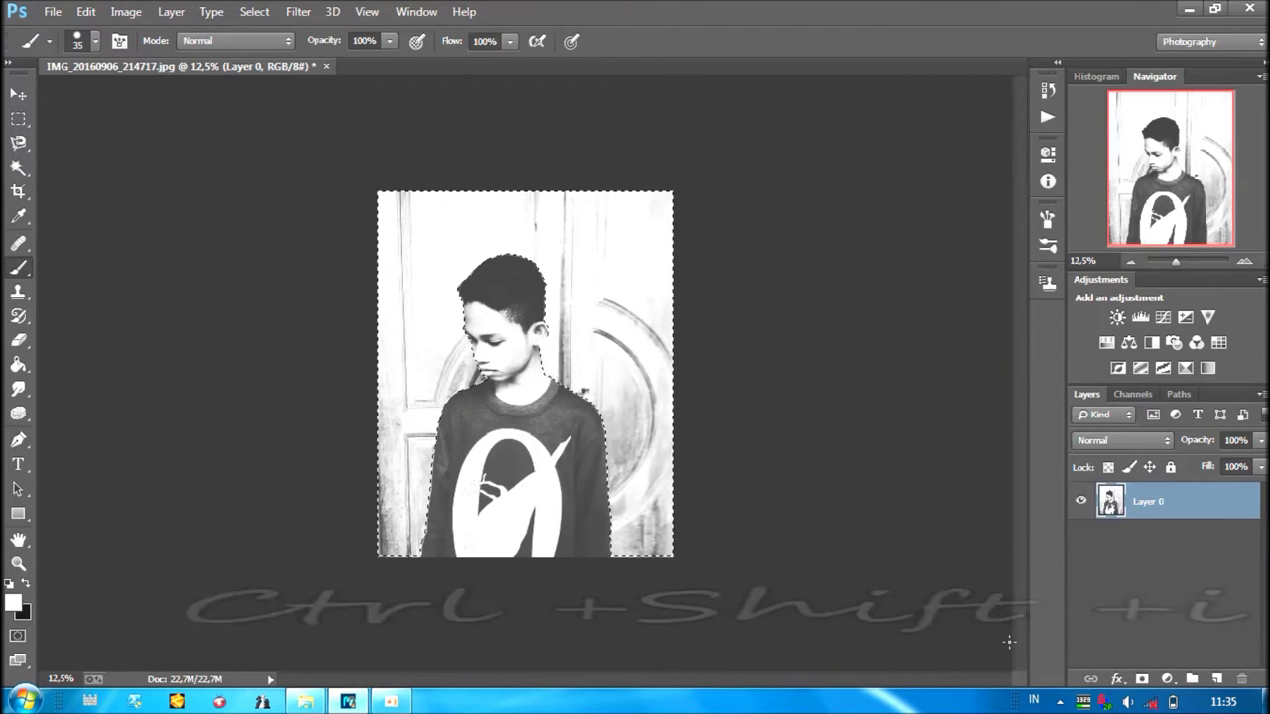
key(ctrl+shift+i)
click(1142, 678)
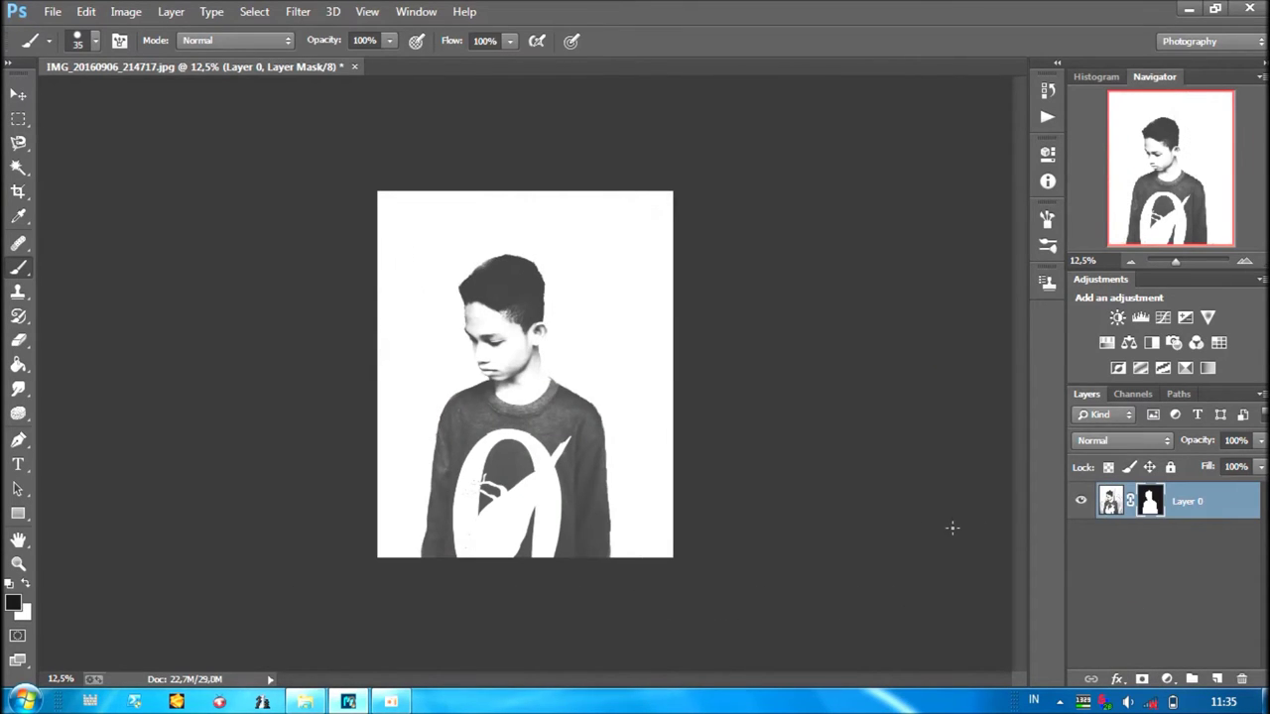
Refine the mask with Smart Radius, Shift Edge +23% and Feather 3.6 px.
click(126, 12)
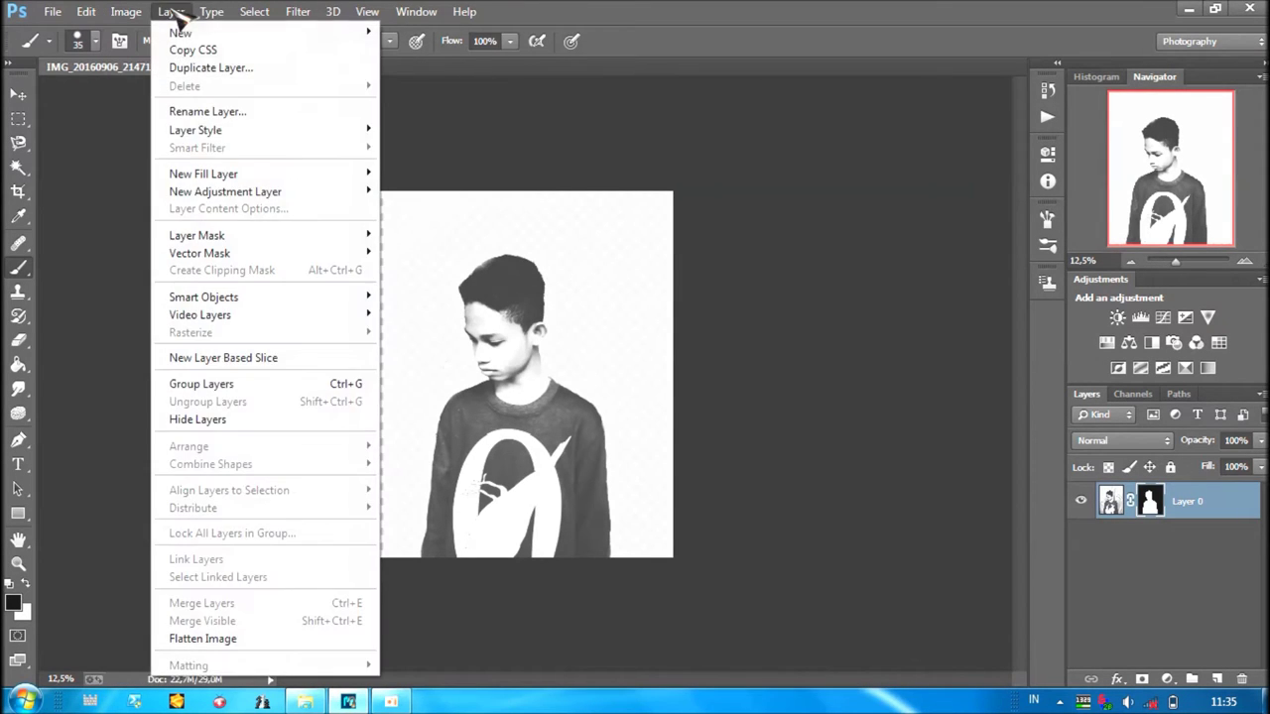
mouse_move(254, 12)
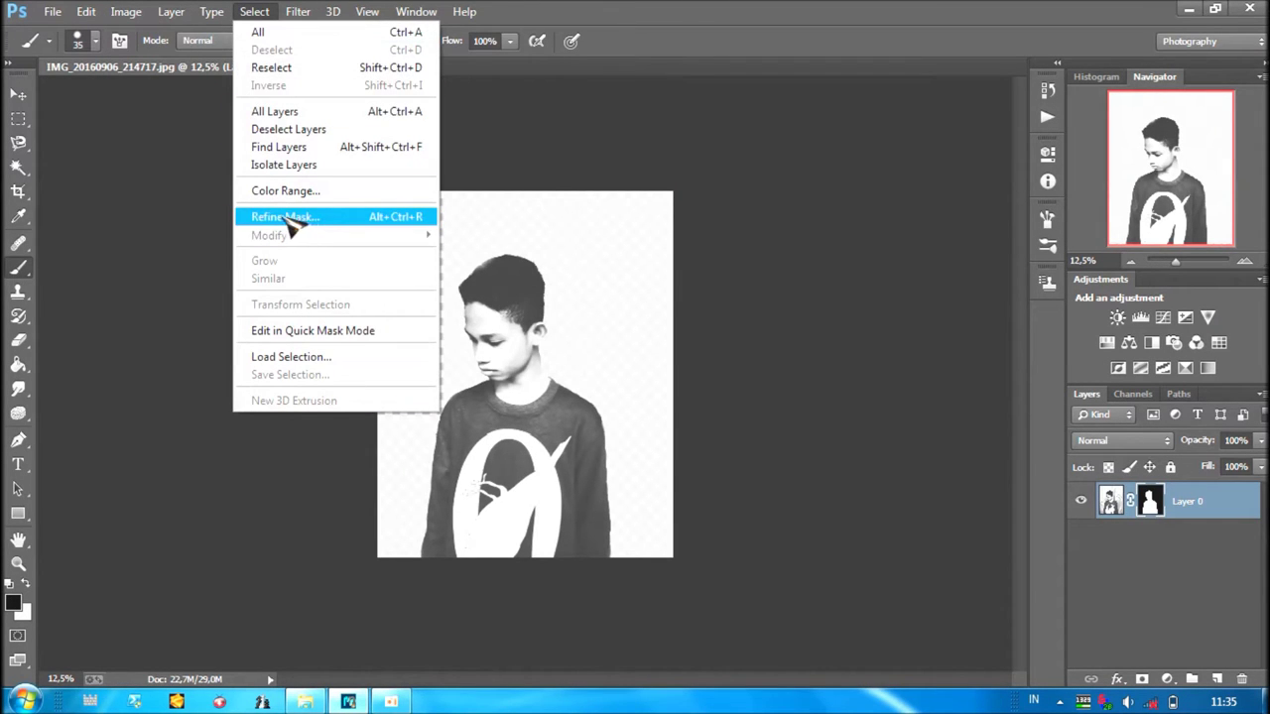
click(291, 217)
click(905, 190)
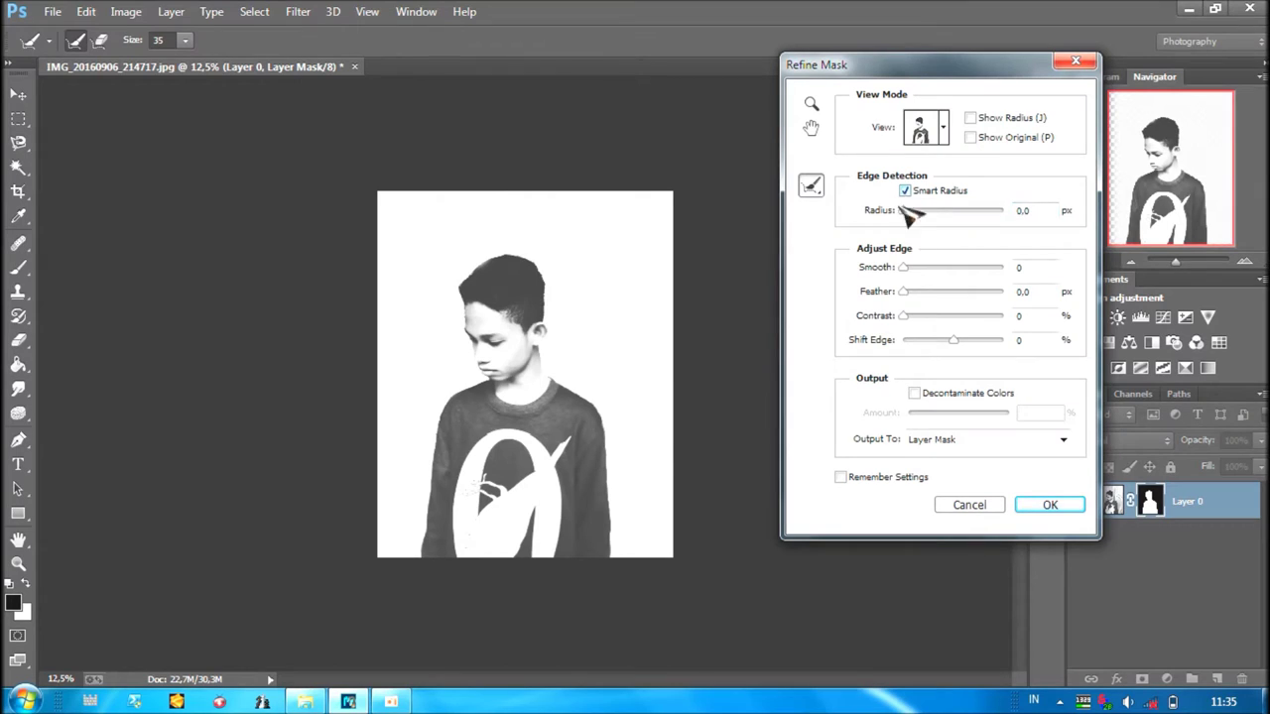
mouse_move(954, 340)
mouse_down()
mouse_move(883, 353)
mouse_move(967, 341)
mouse_up()
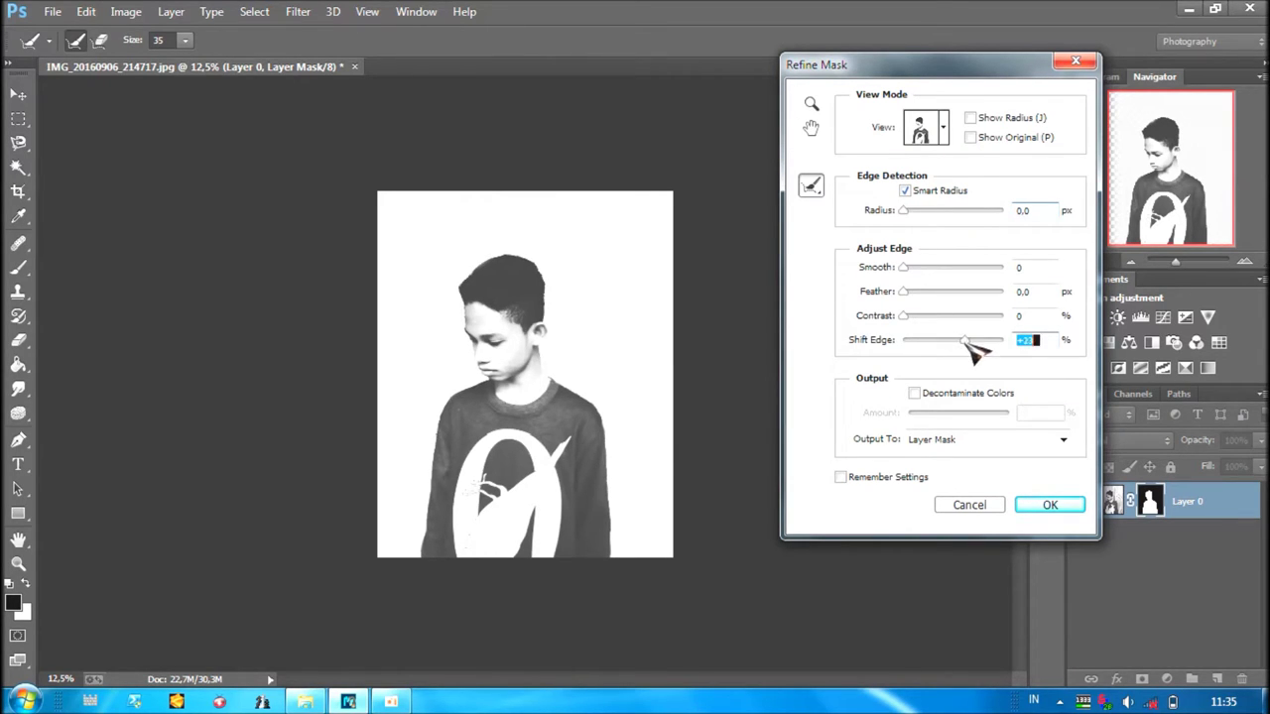
mouse_move(904, 291)
mouse_down()
mouse_move(927, 295)
mouse_move(927, 268)
mouse_up()
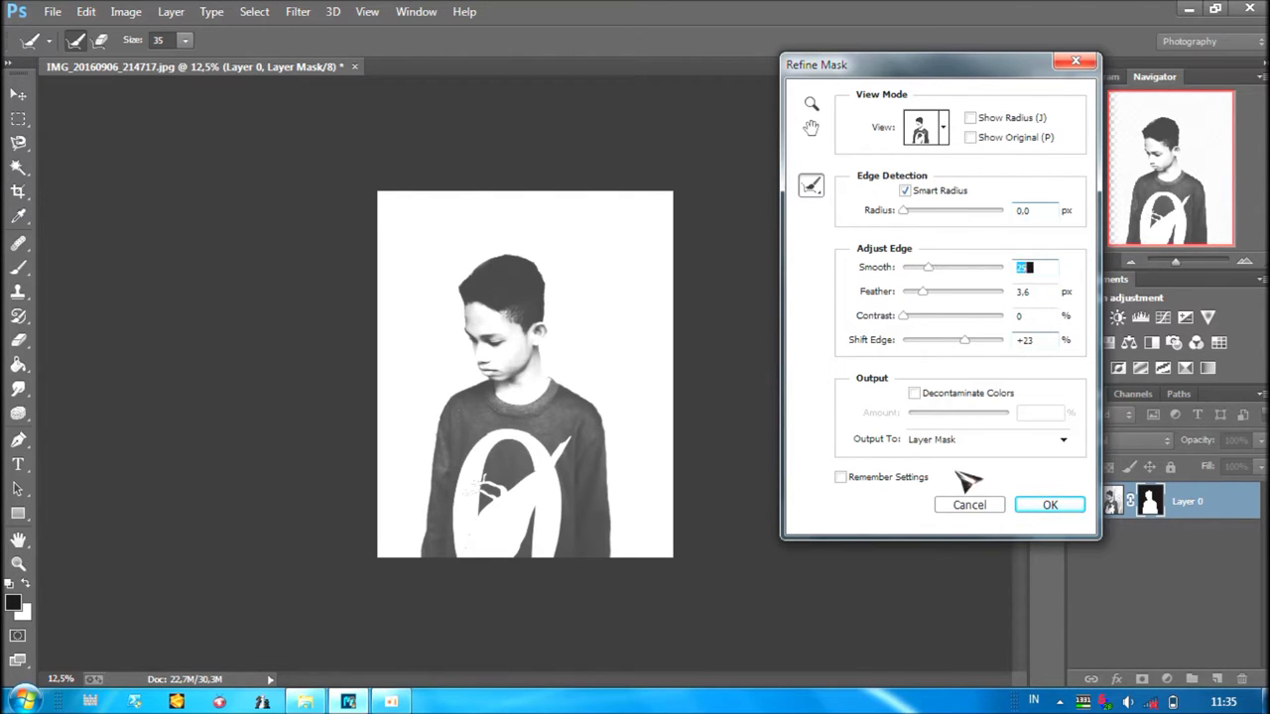
click(1031, 503)
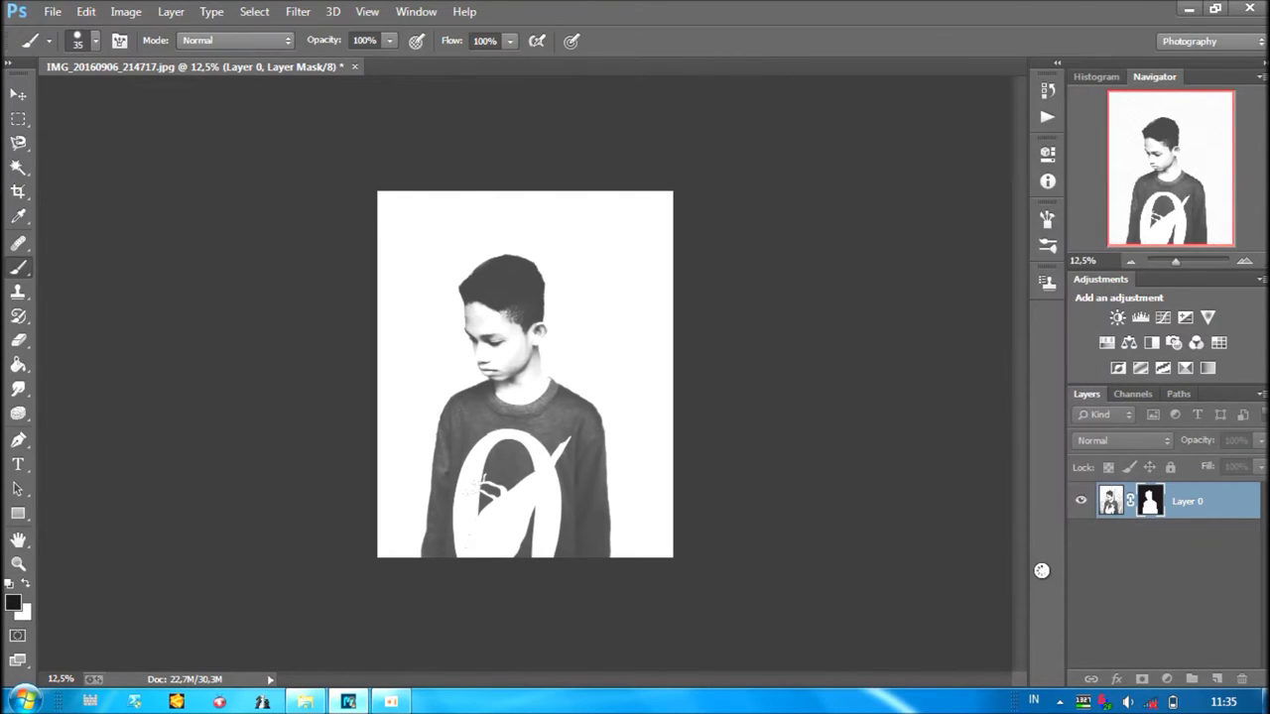
Apply the layer mask to Layer 0 and stretch the portrait slightly left and upward.
right_click(1149, 503)
click(1172, 362)
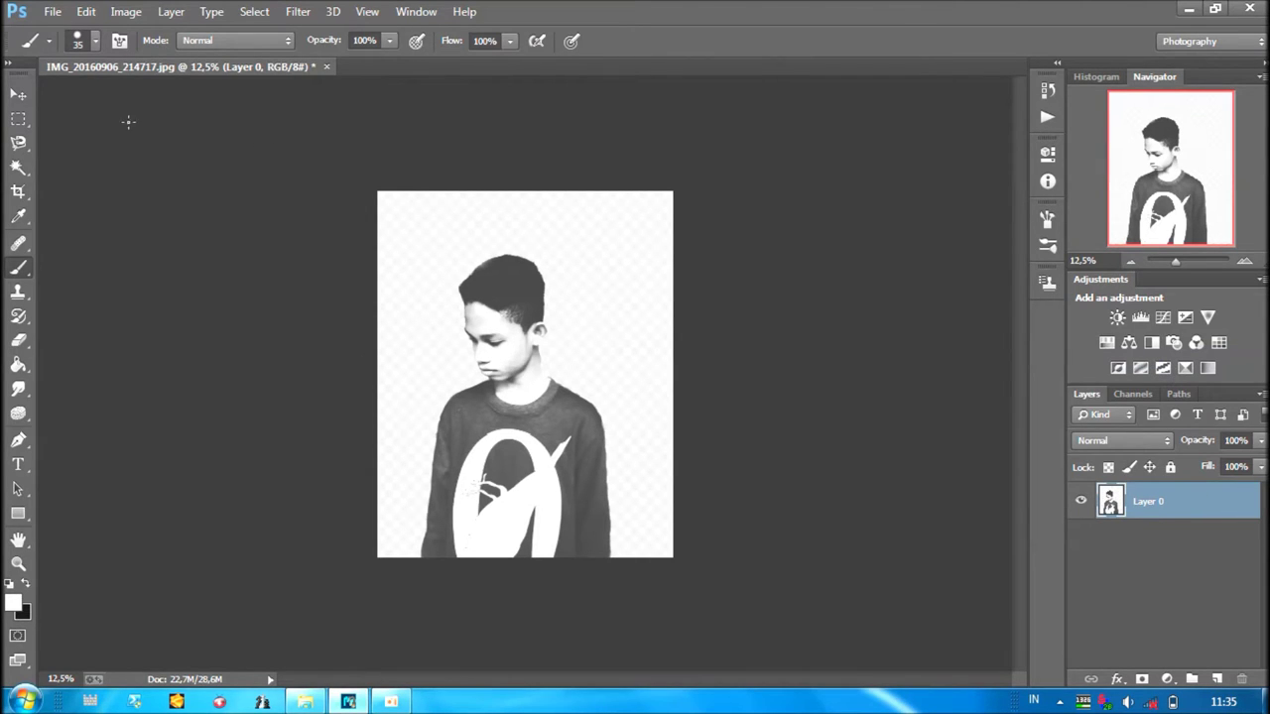
click(18, 95)
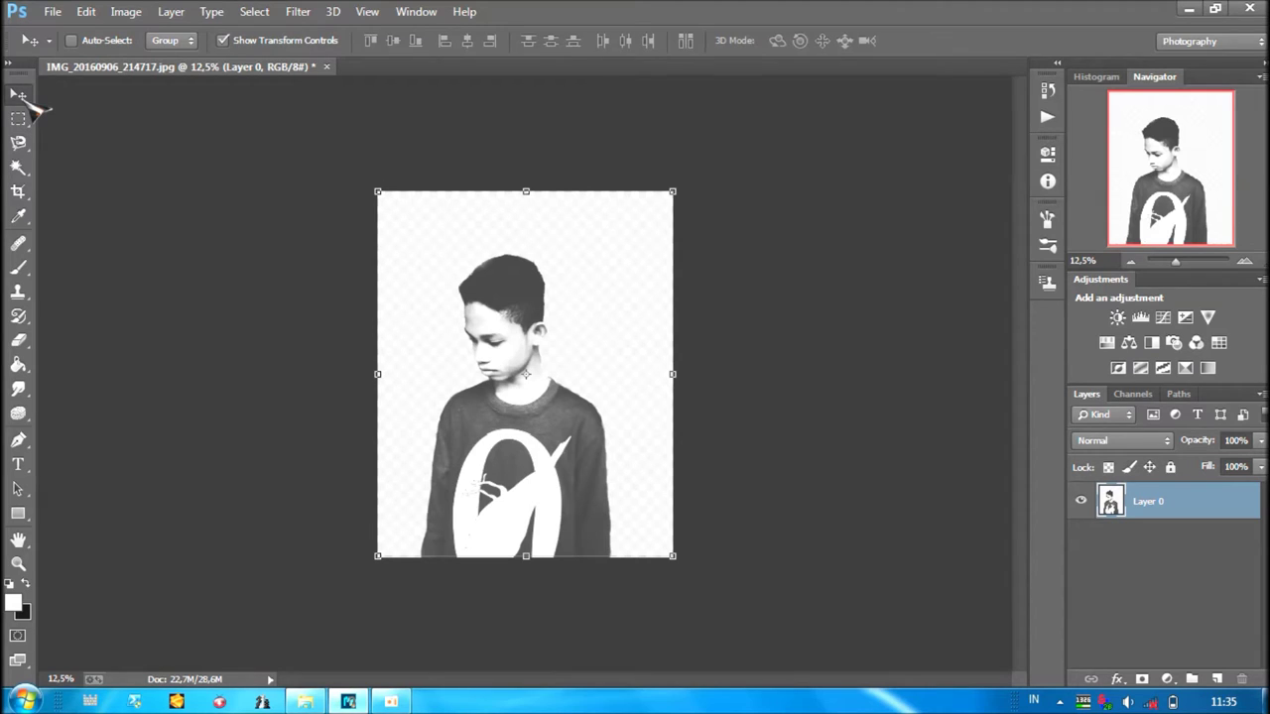
drag(378, 377, 351, 375)
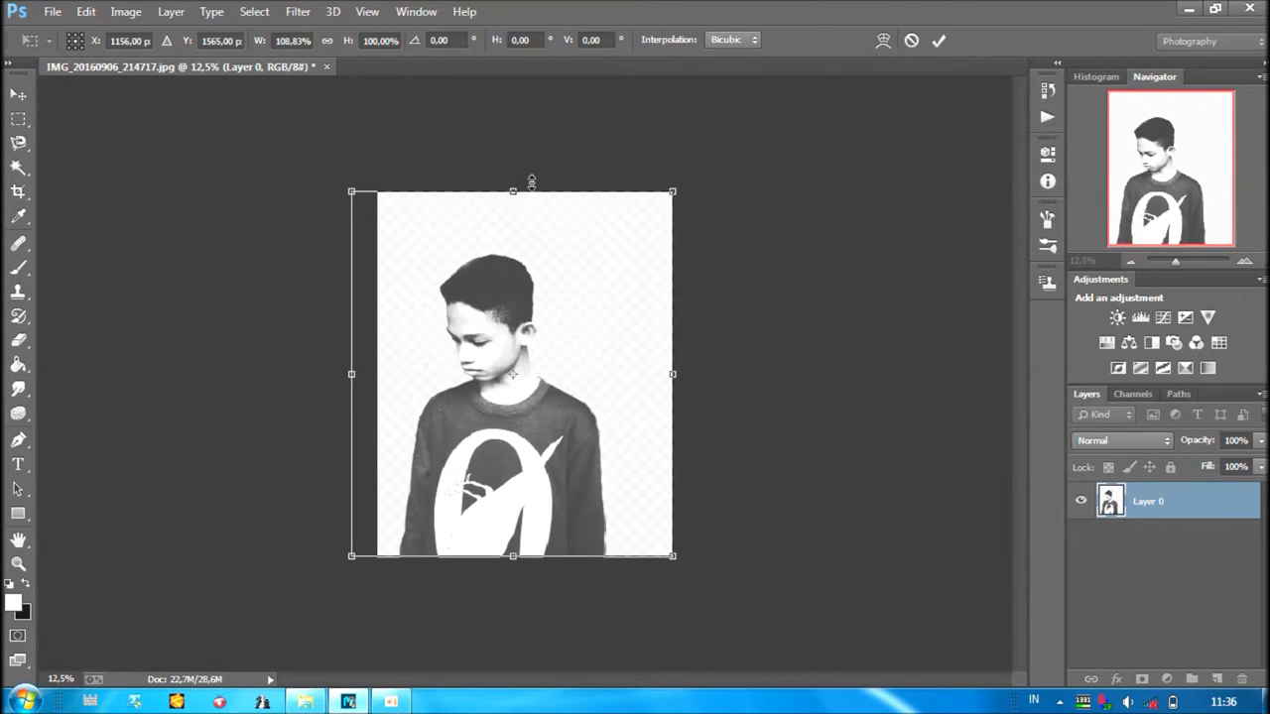
drag(513, 191, 512, 168)
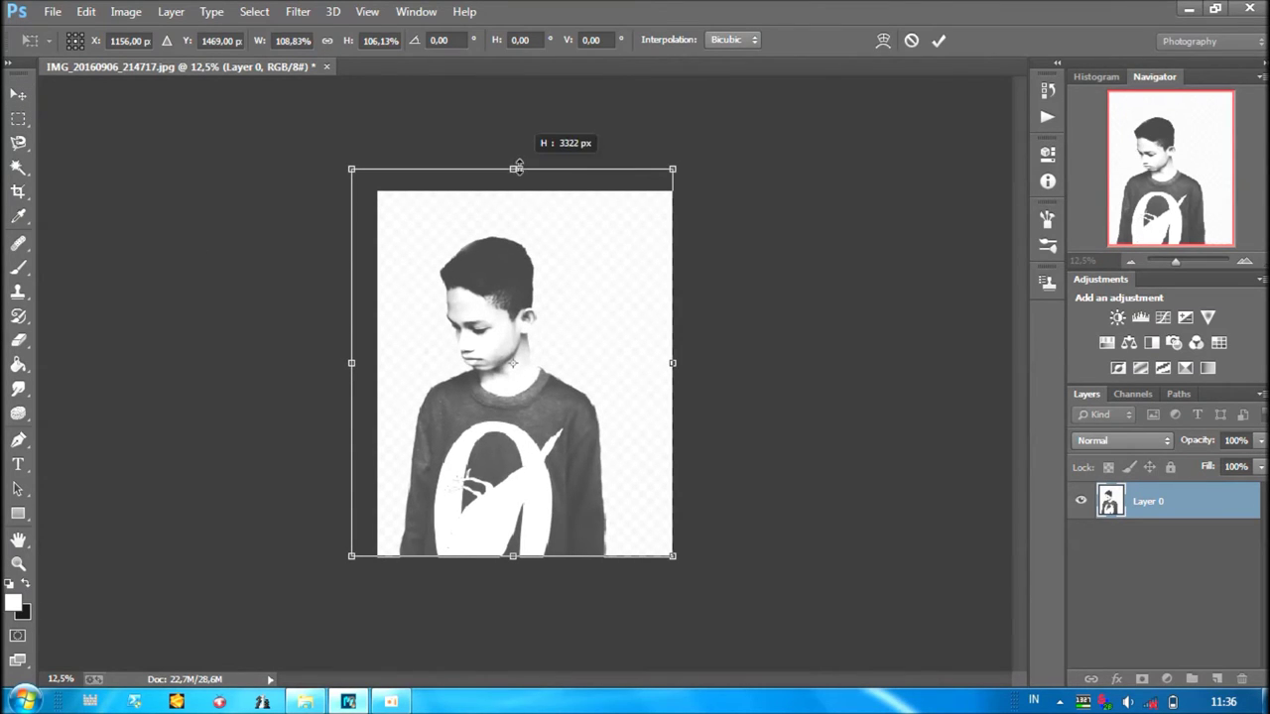
click(938, 40)
Add a new Layer 1 beneath Layer 0 and fill it white.
click(1191, 679)
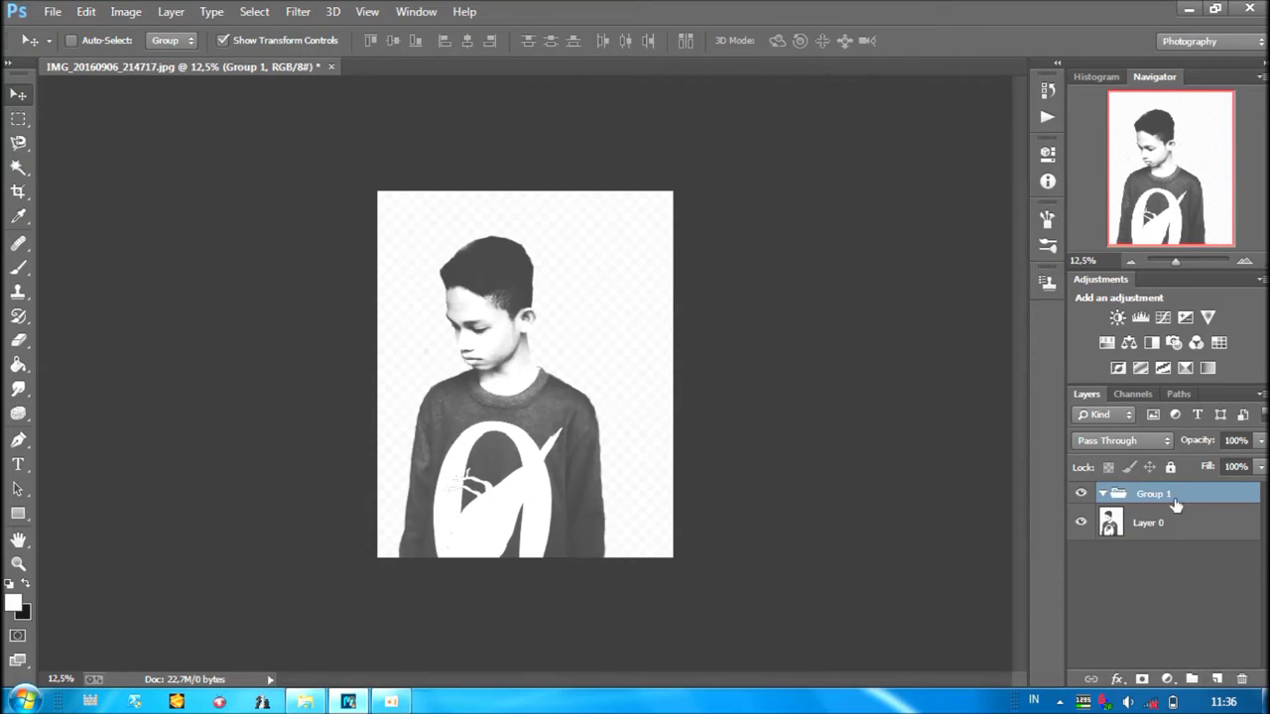
key(ctrl+z)
click(1216, 680)
drag(1145, 506, 1168, 591)
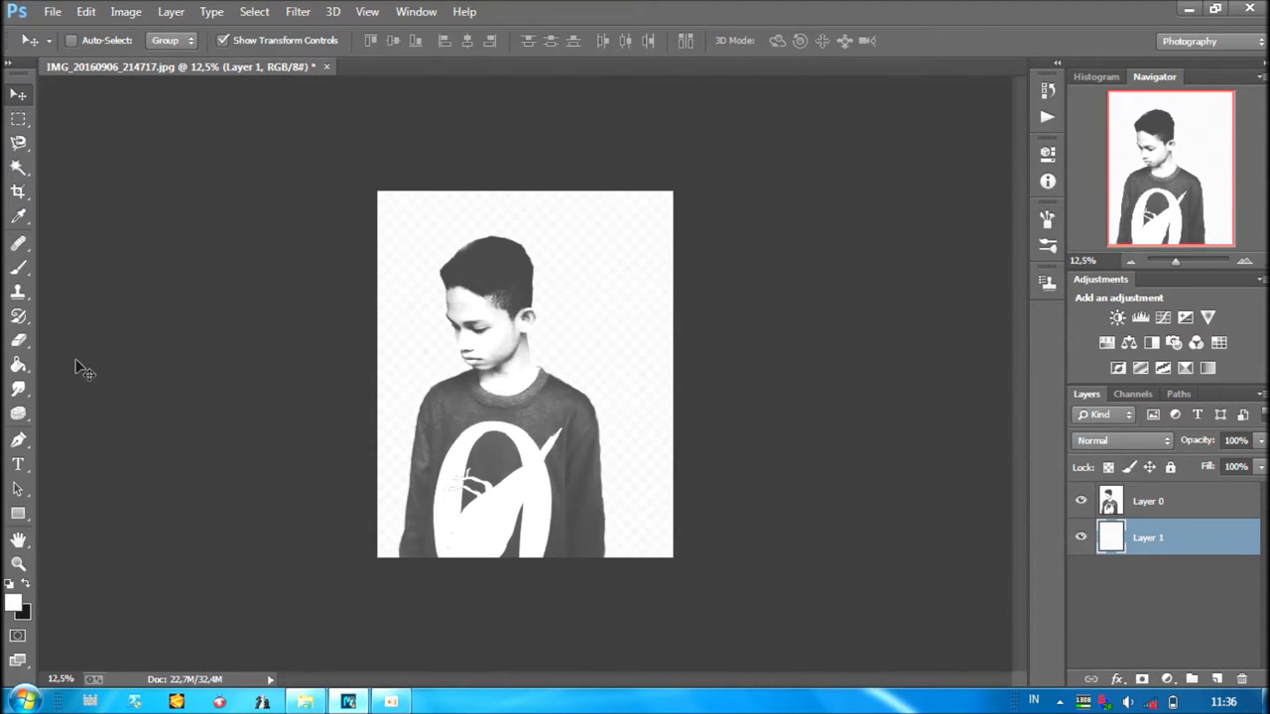
click(18, 365)
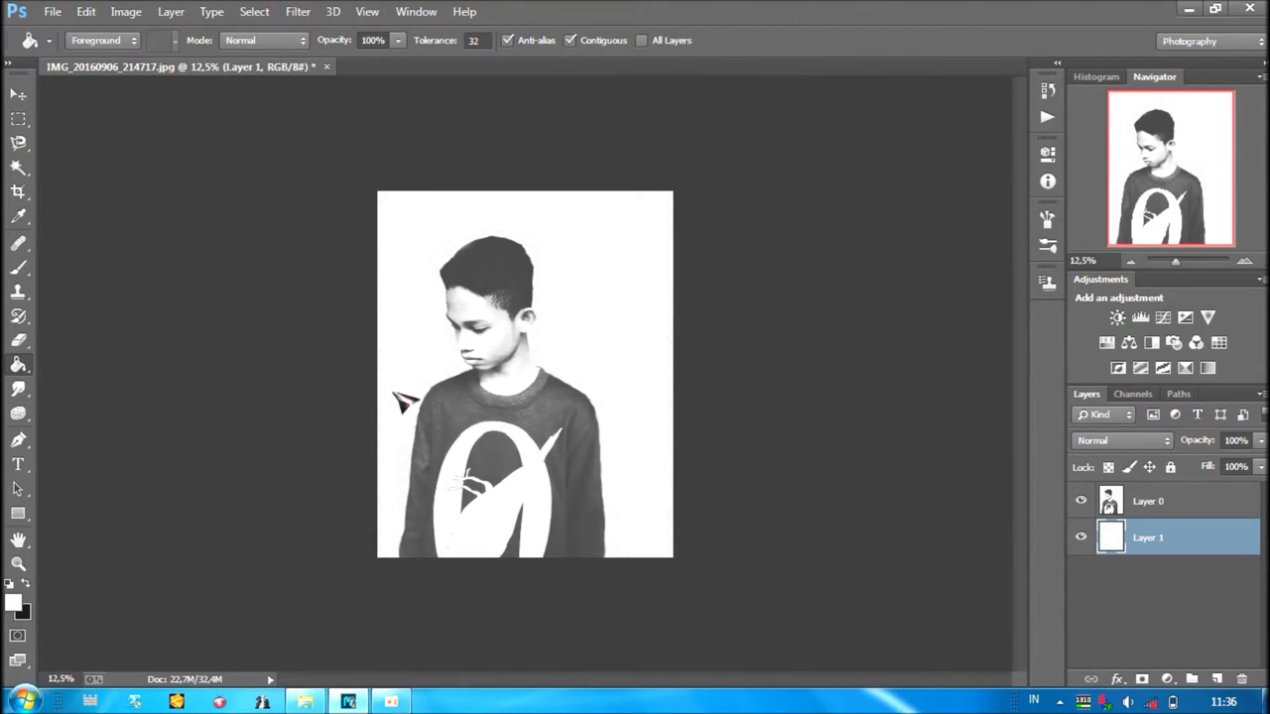
Scale Layer 0 to about 107% × 106% and commit.
click(1215, 514)
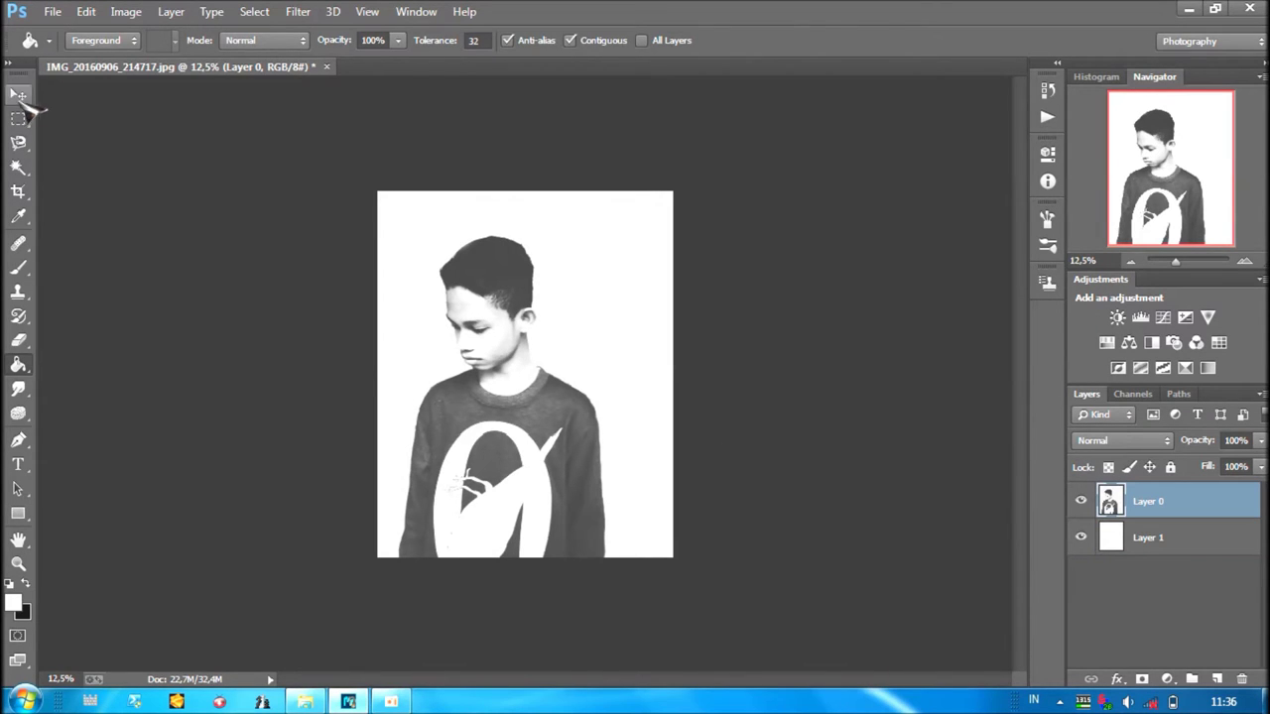
click(18, 93)
drag(673, 364, 696, 364)
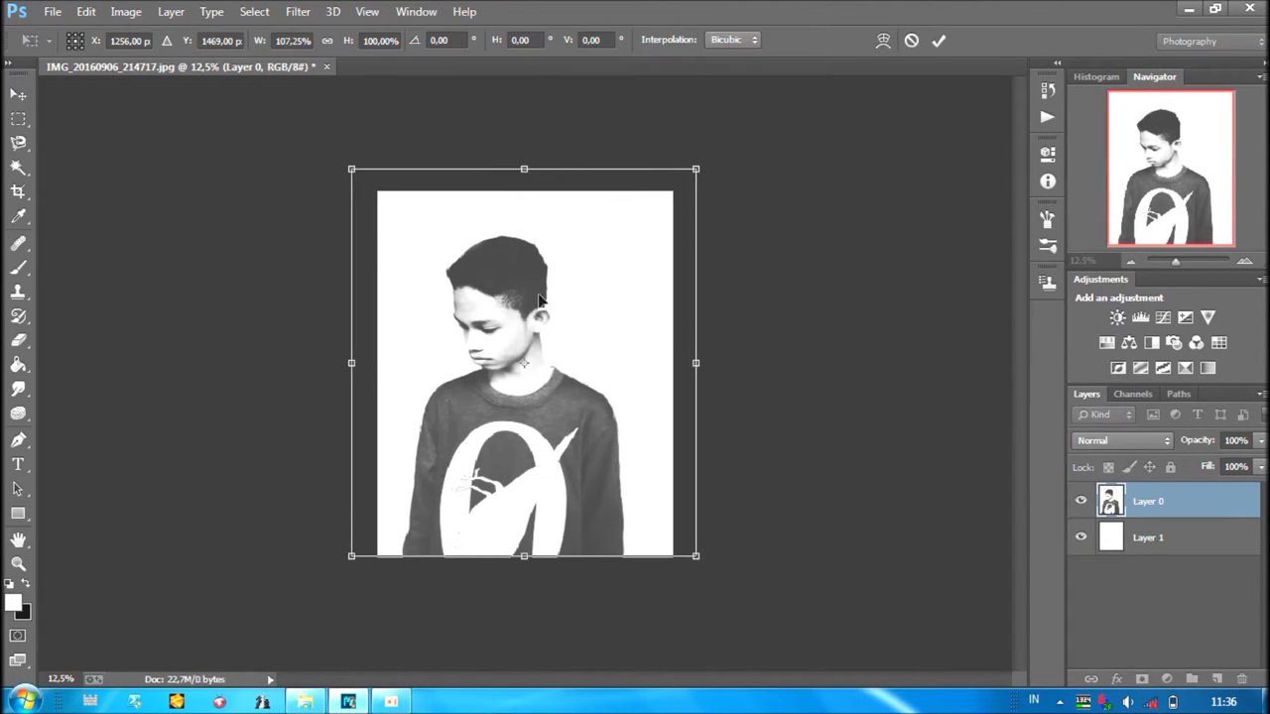
mouse_move(523, 168)
mouse_down()
mouse_move(523, 155)
mouse_move(602, 136)
mouse_up()
click(939, 39)
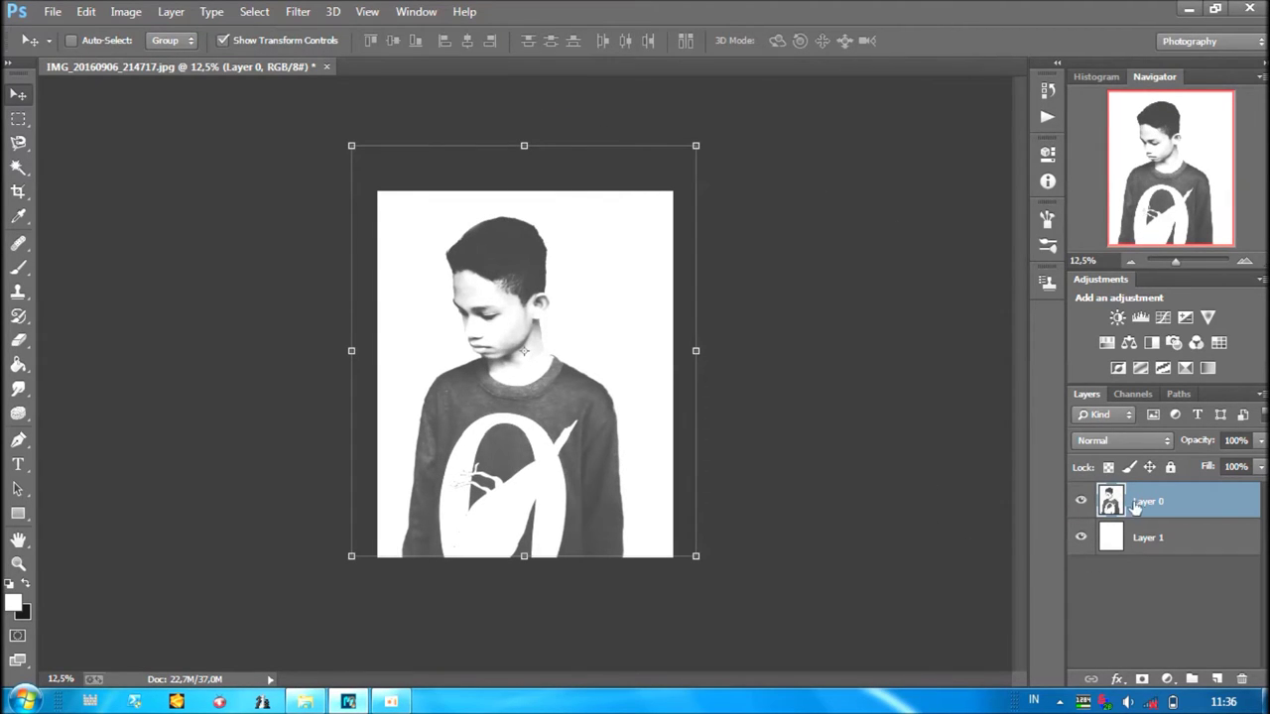
Zoom in on the head and draw a Polygonal Lasso zigzag across the hair.
scroll(629, 466, up, 2)
scroll(625, 461, up, 2)
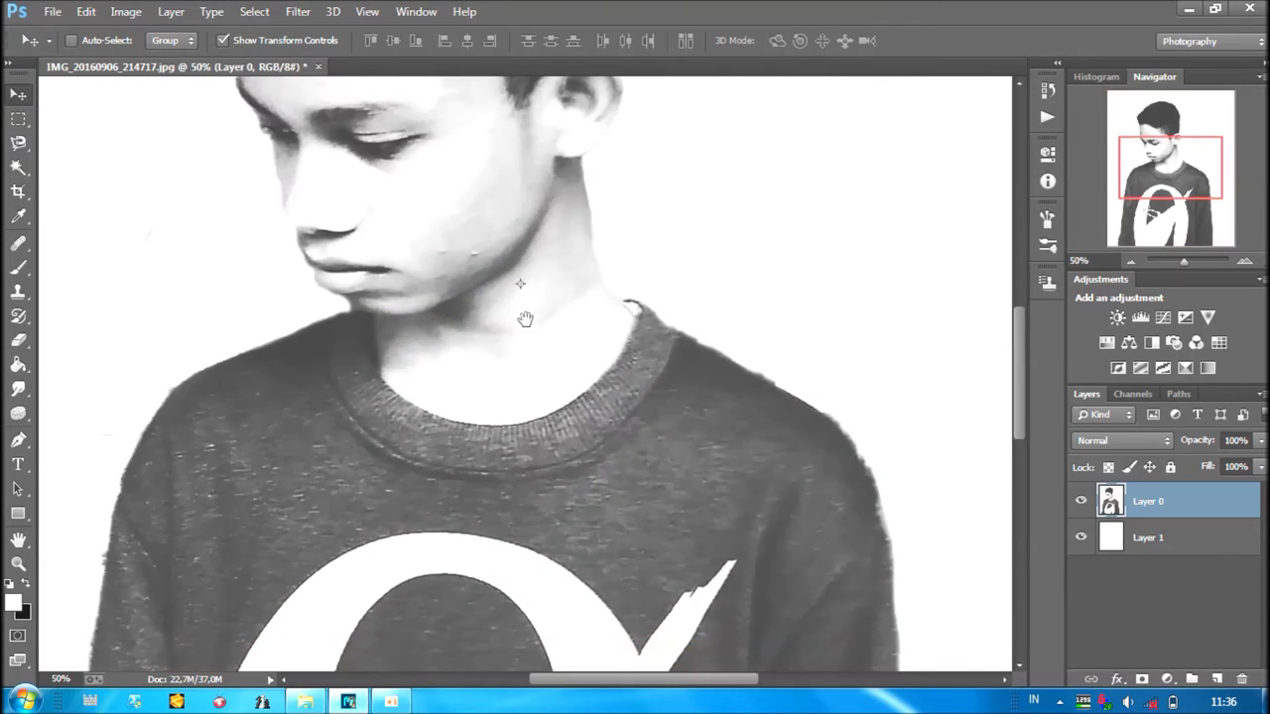
scroll(522, 311, up, 3)
scroll(533, 360, up, 3)
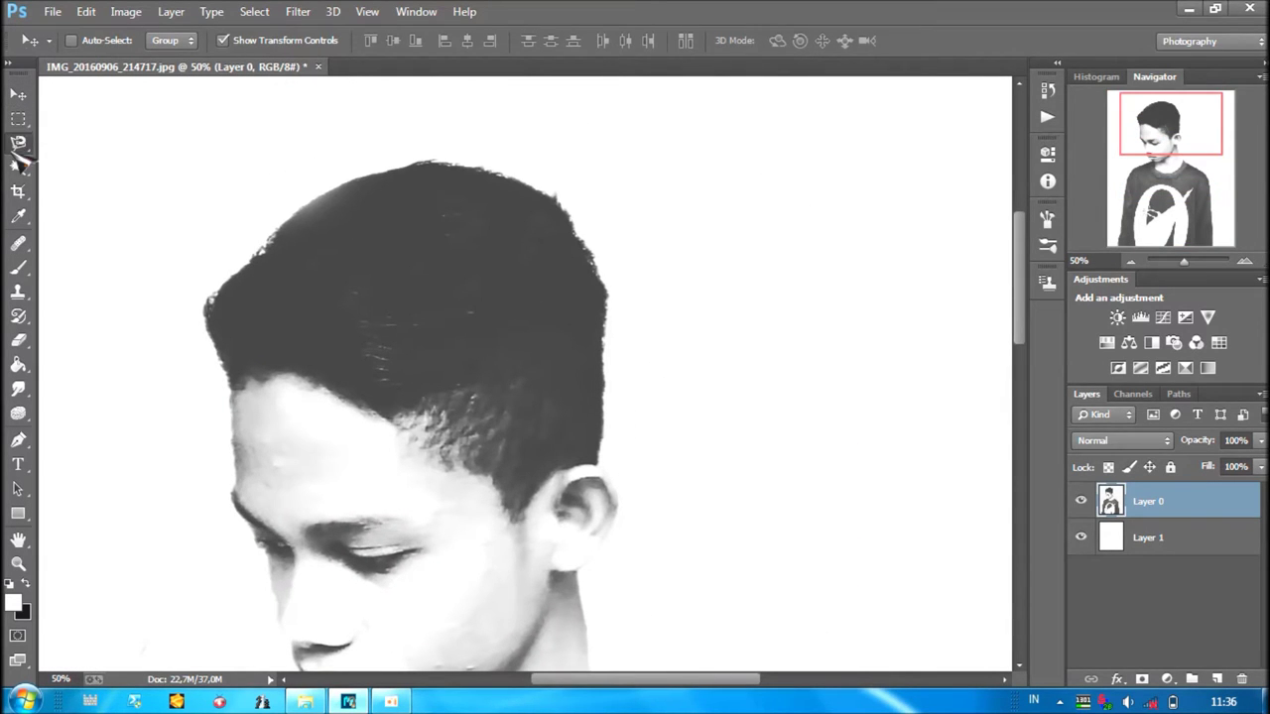
drag(18, 142, 61, 165)
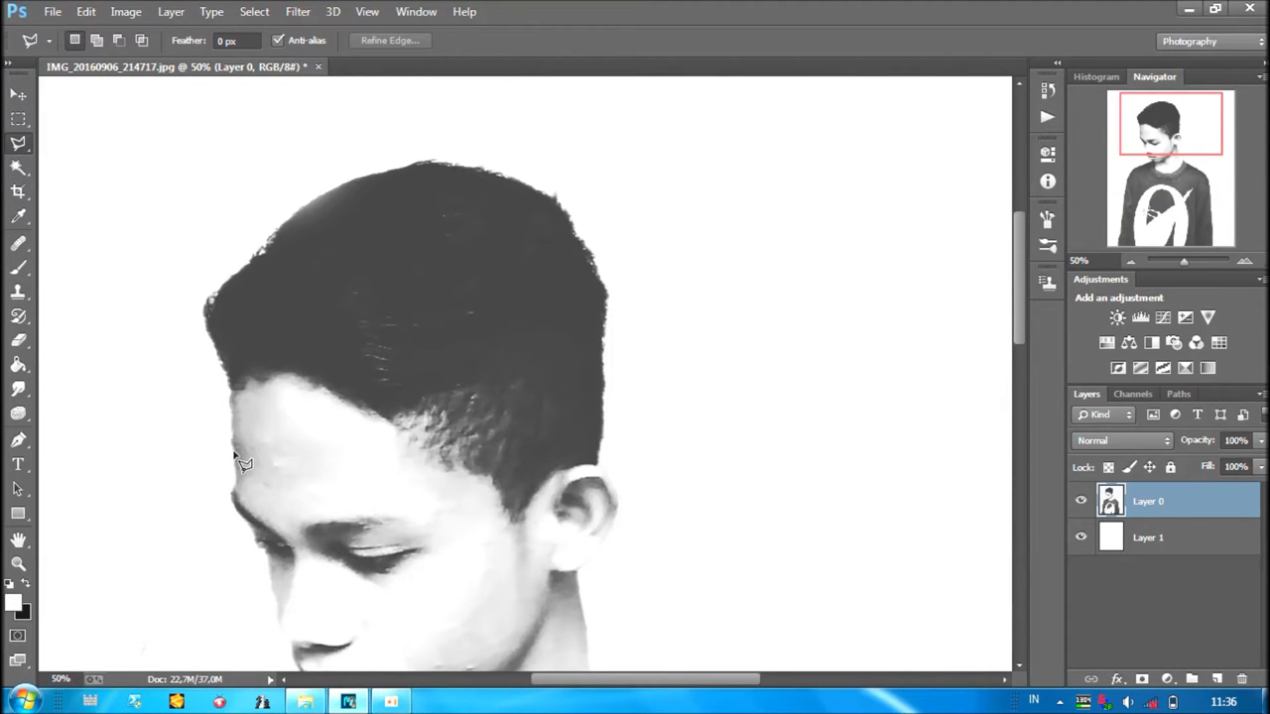
click(439, 415)
click(461, 348)
click(525, 378)
click(547, 304)
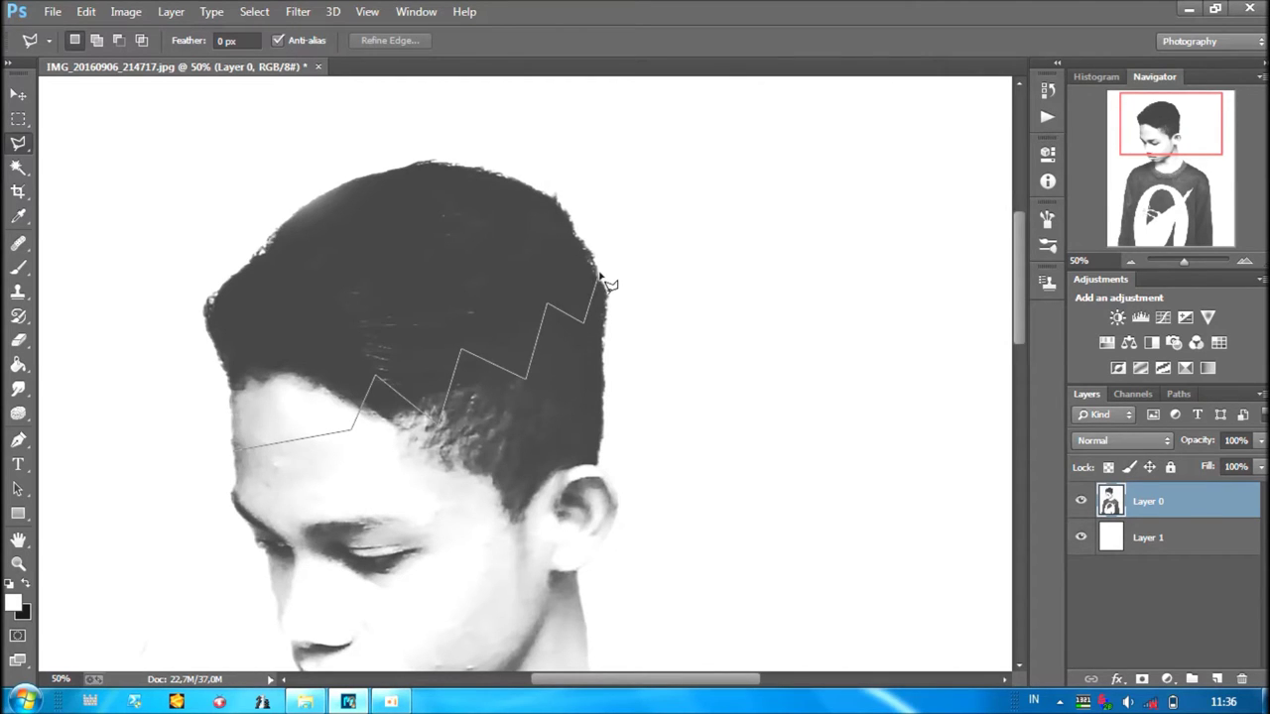
Close the selection around the head top and move it to a new layer with Layer Via Cut.
click(600, 181)
click(373, 130)
click(202, 210)
click(137, 332)
click(236, 454)
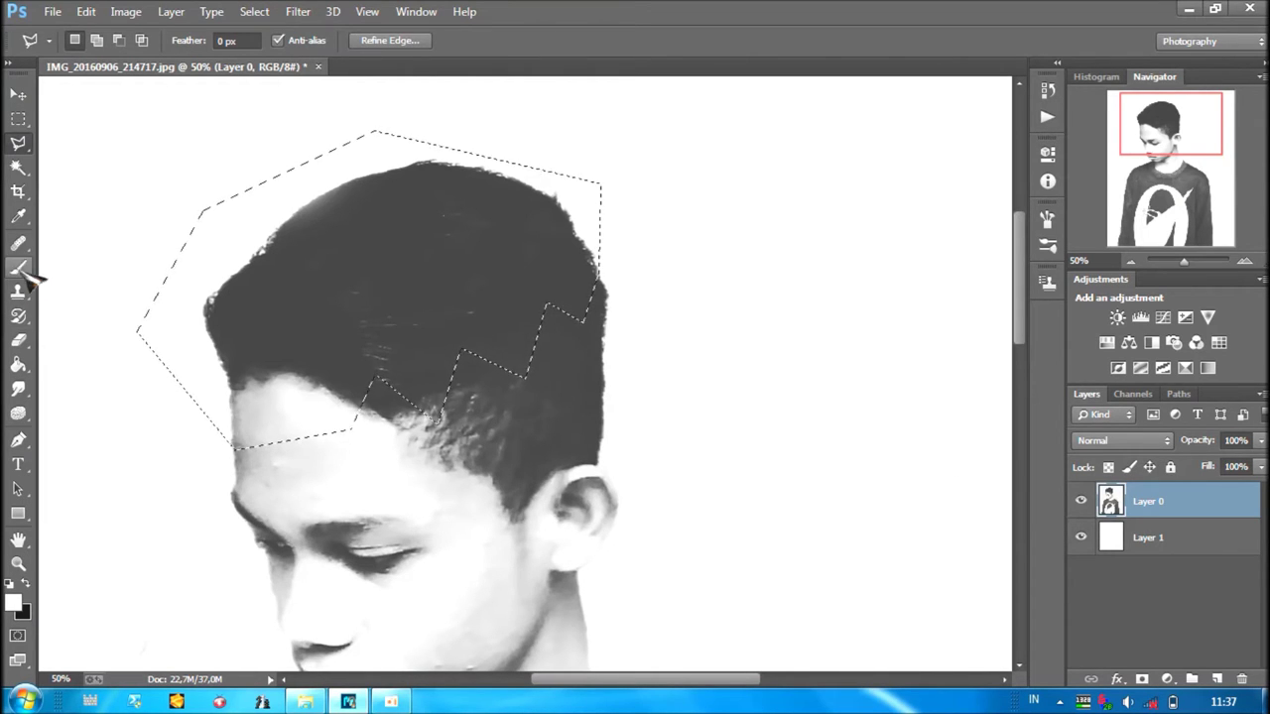
right_click(295, 270)
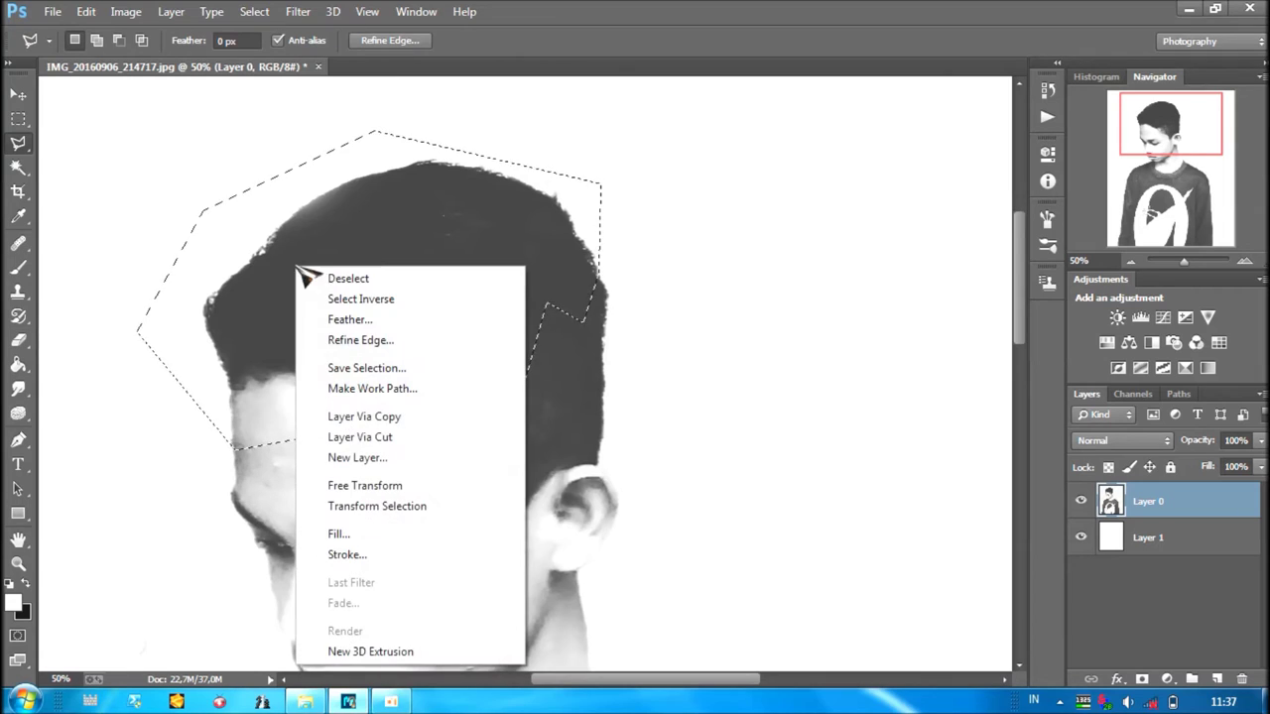
click(332, 439)
click(1080, 537)
click(1080, 538)
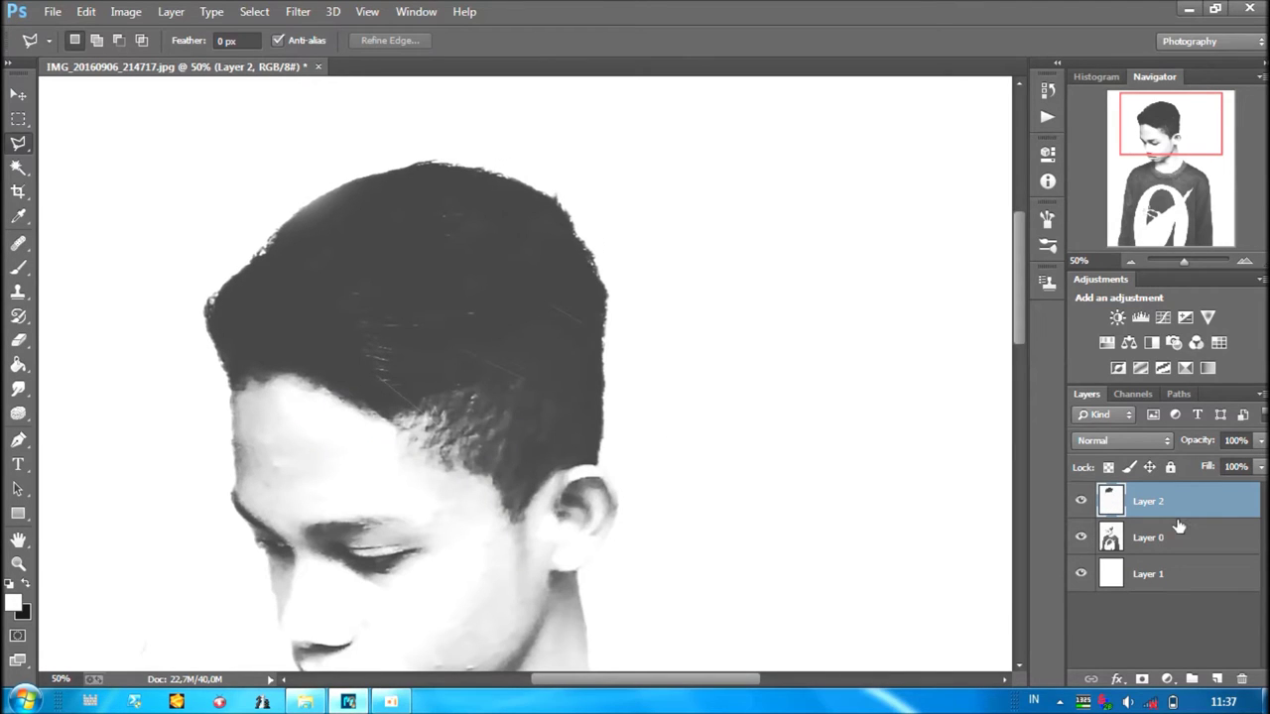
Rotate the hair top on Layer 2 to about -18°, commit, and make Layer 0 active.
click(18, 93)
key(ctrl+t)
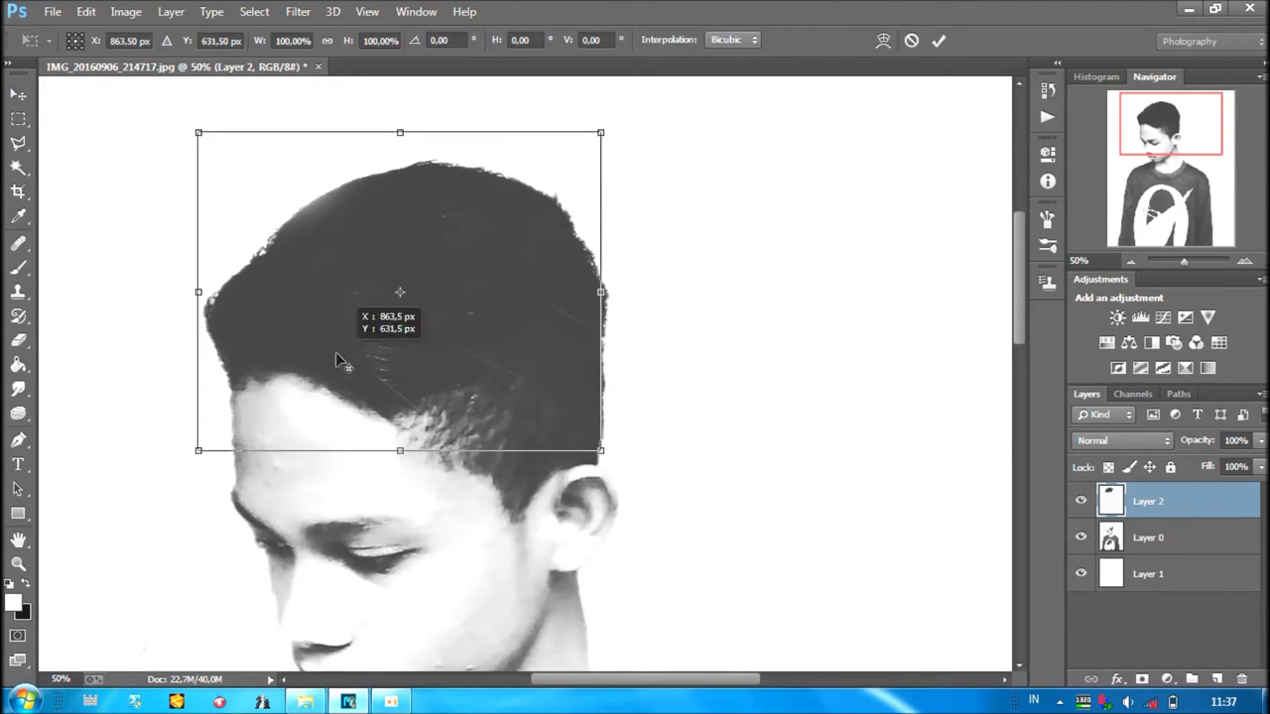
drag(243, 443, 250, 450)
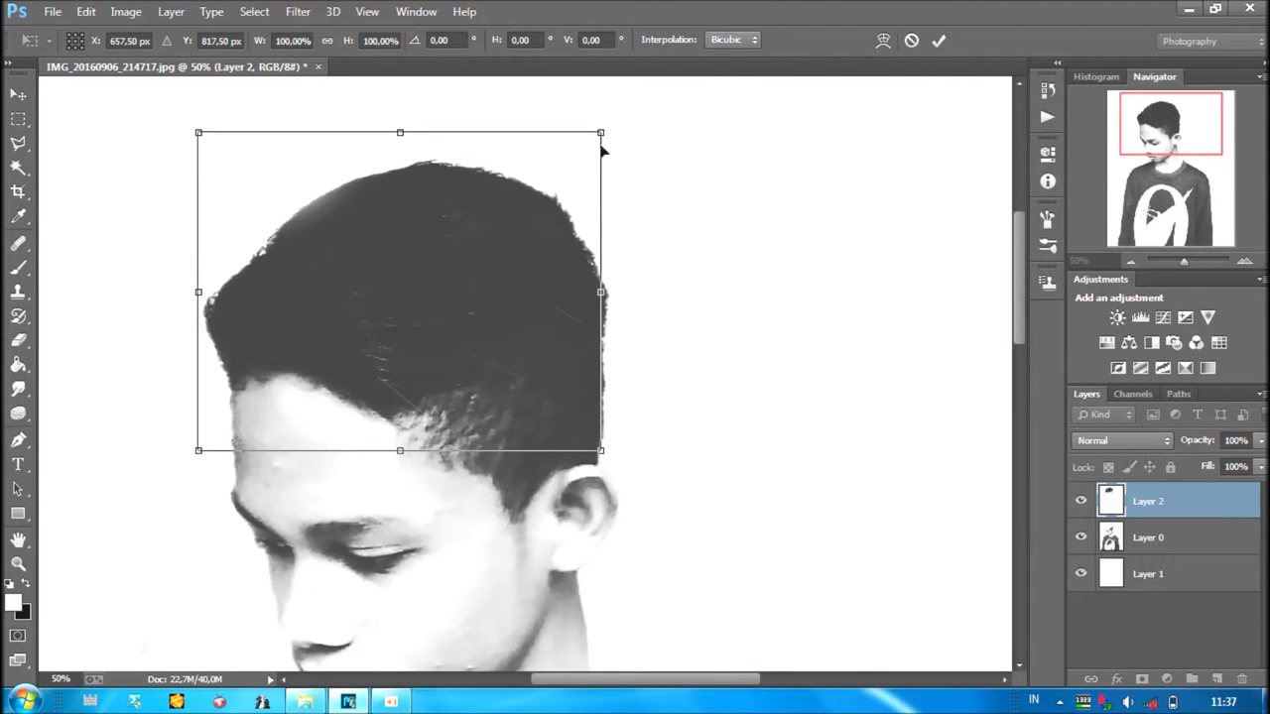
drag(608, 115, 573, 135)
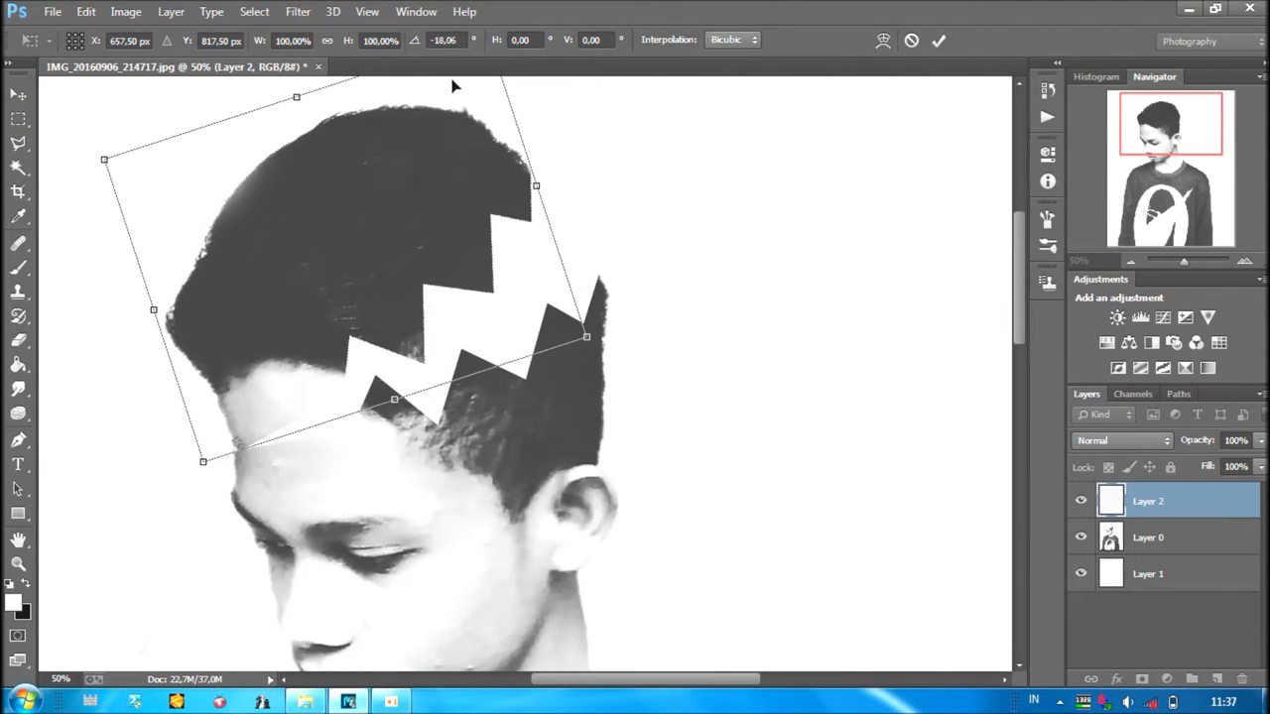
key(ctrl+minus)
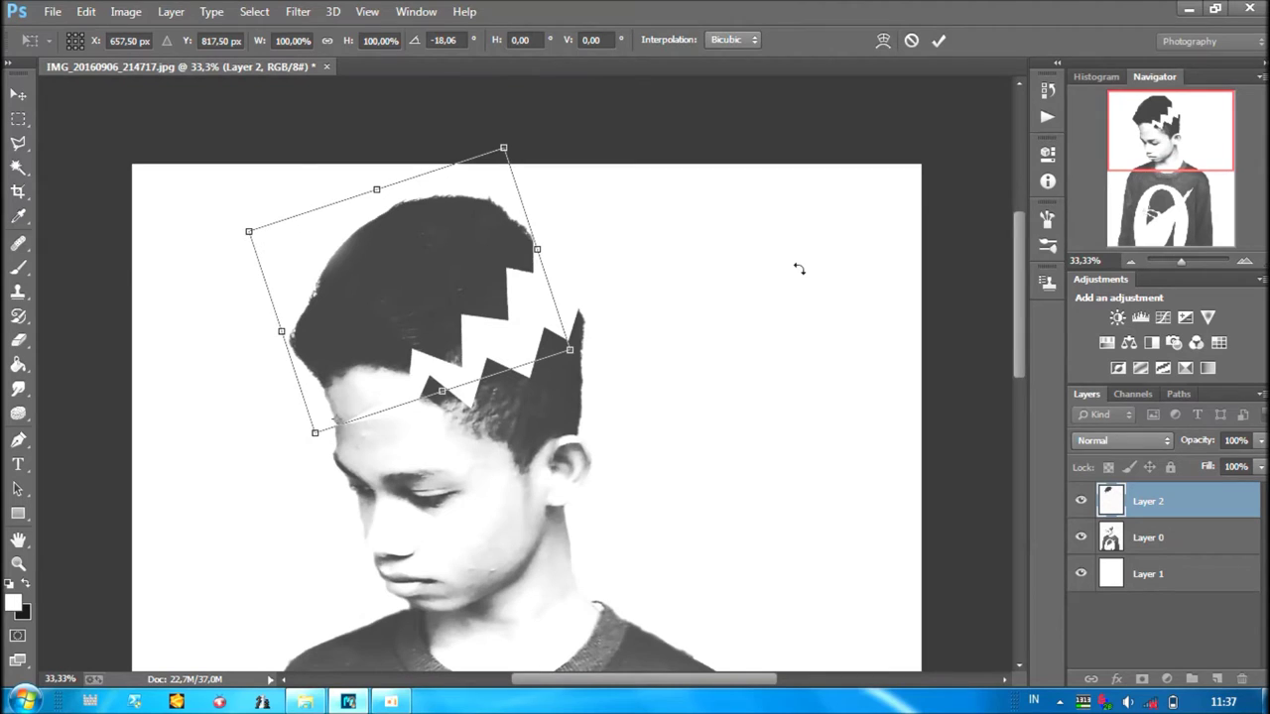
click(938, 39)
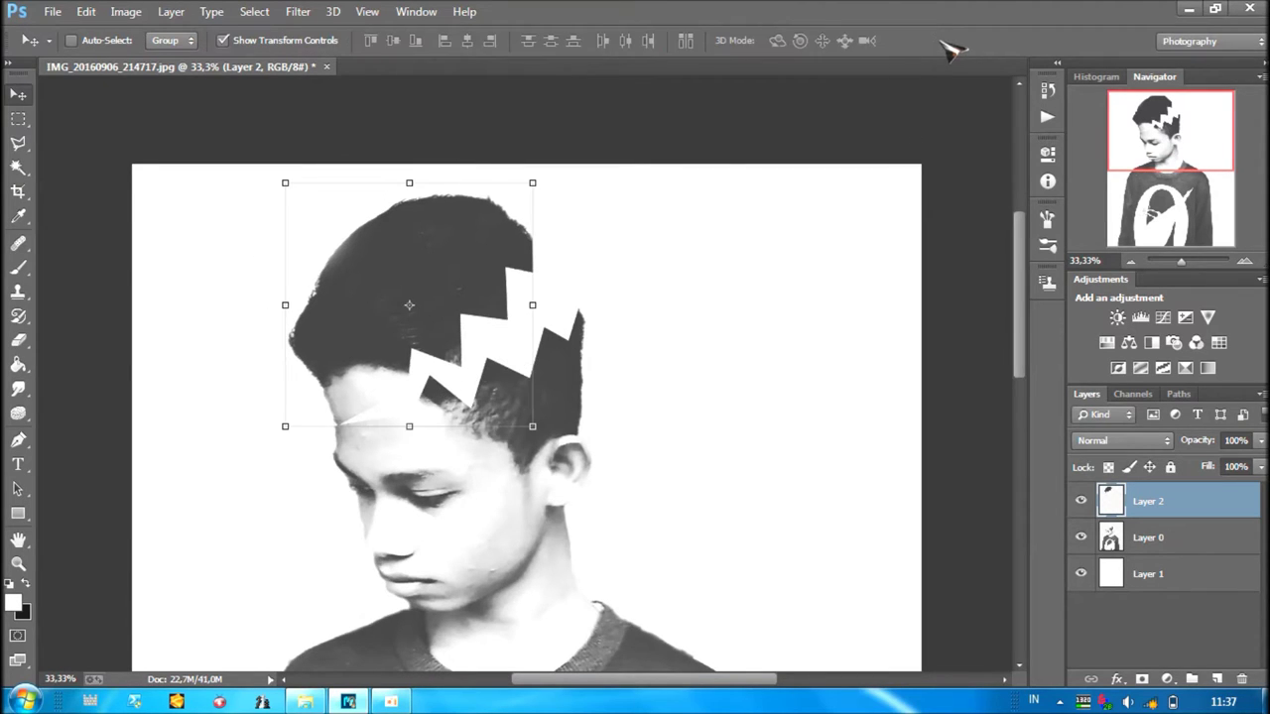
click(18, 118)
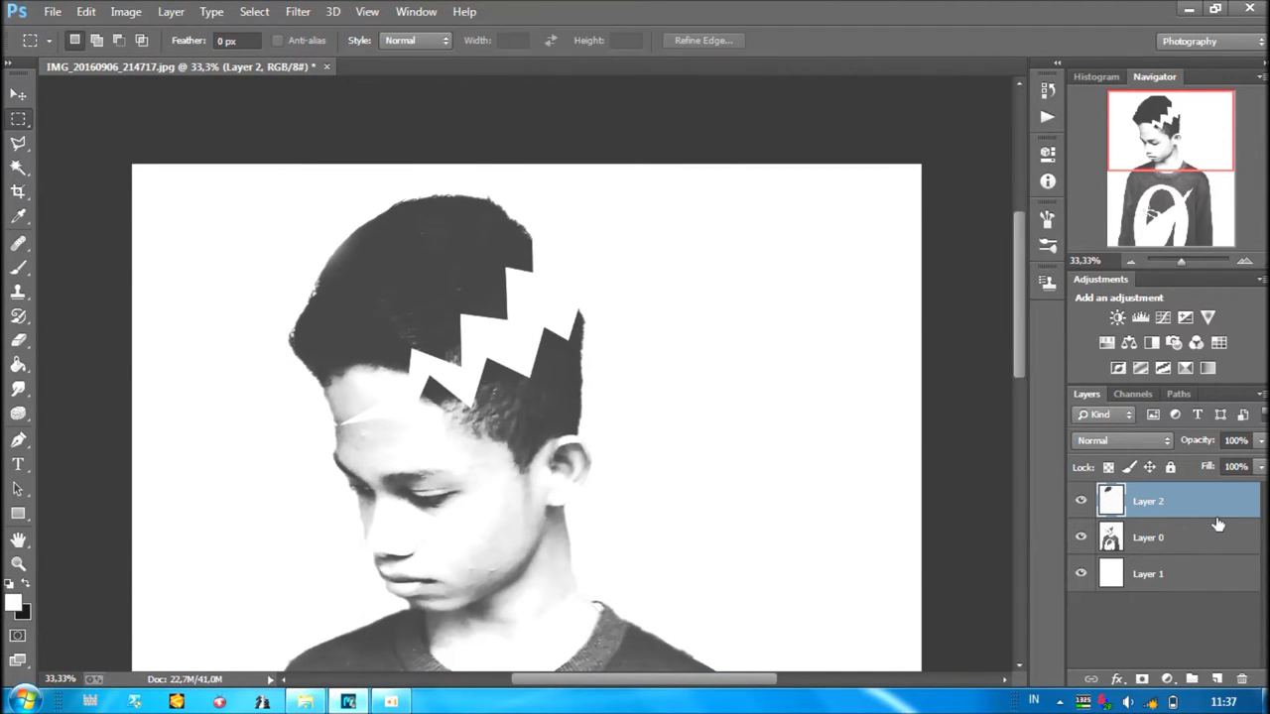
click(1207, 541)
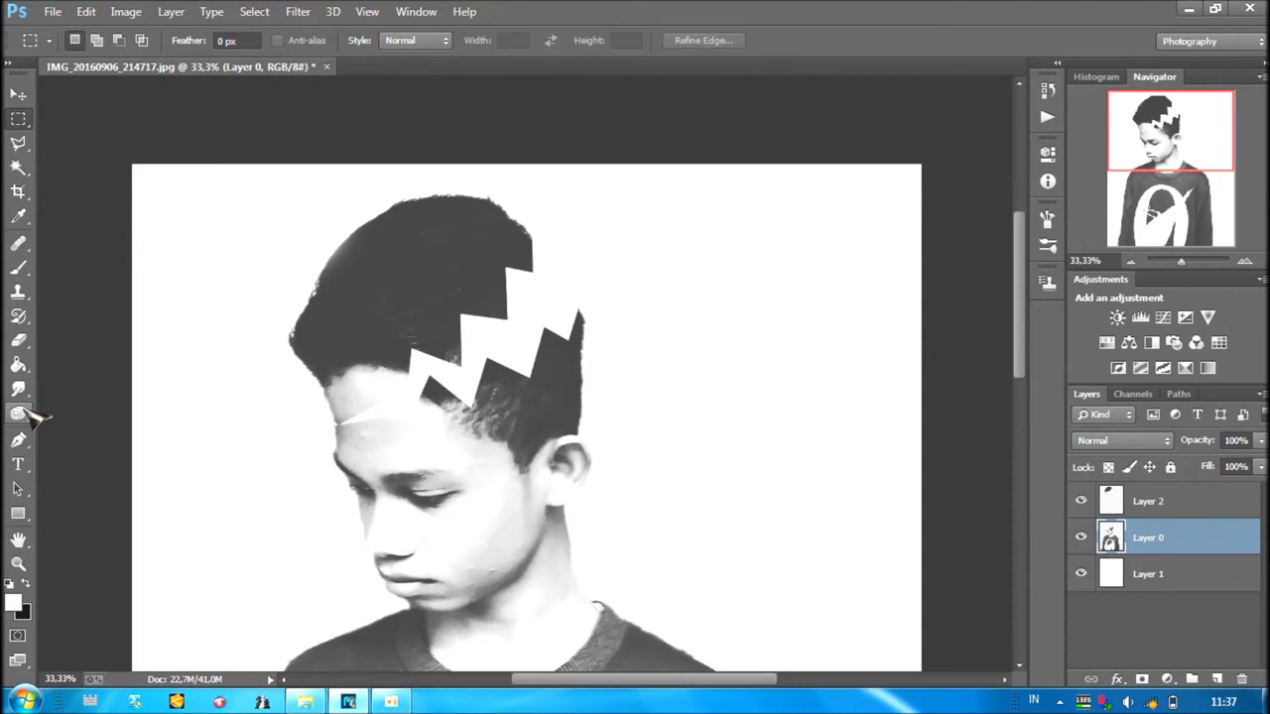
click(18, 440)
Draw a curved Pen path around the crown, load it as a selection, and add Layer 3.
click(337, 425)
drag(577, 315, 689, 374)
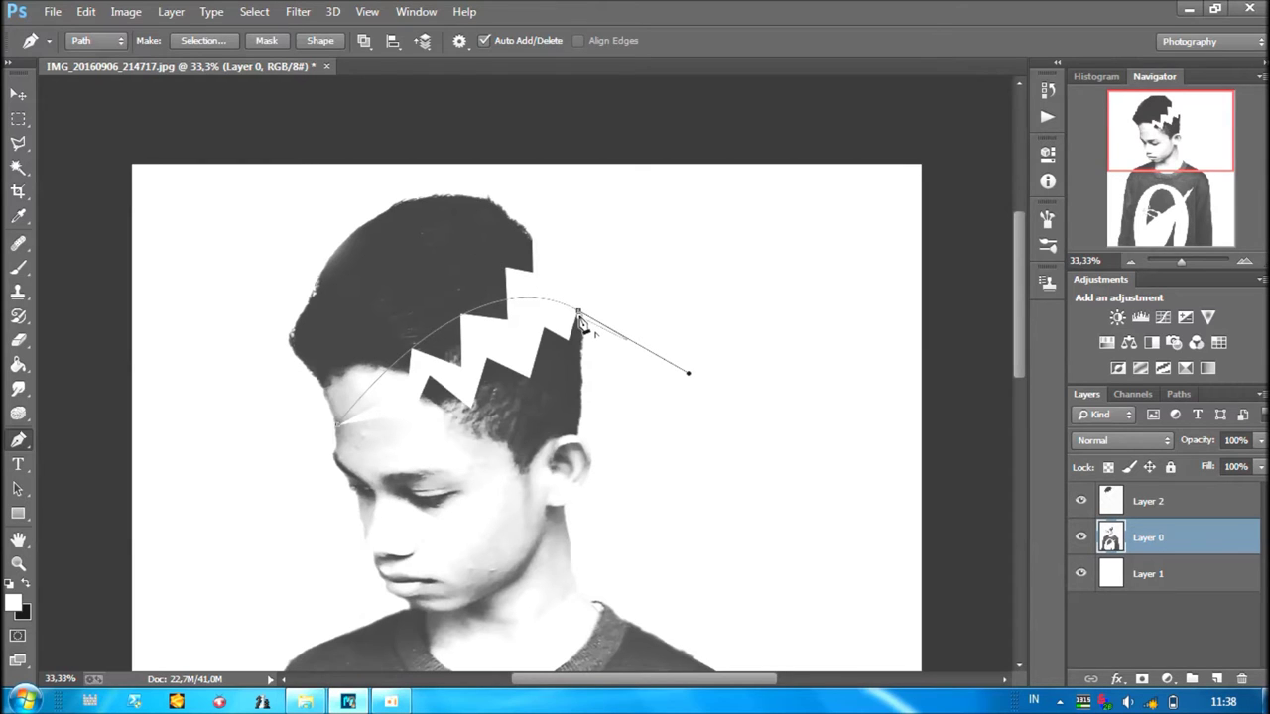
drag(337, 424, 67, 379)
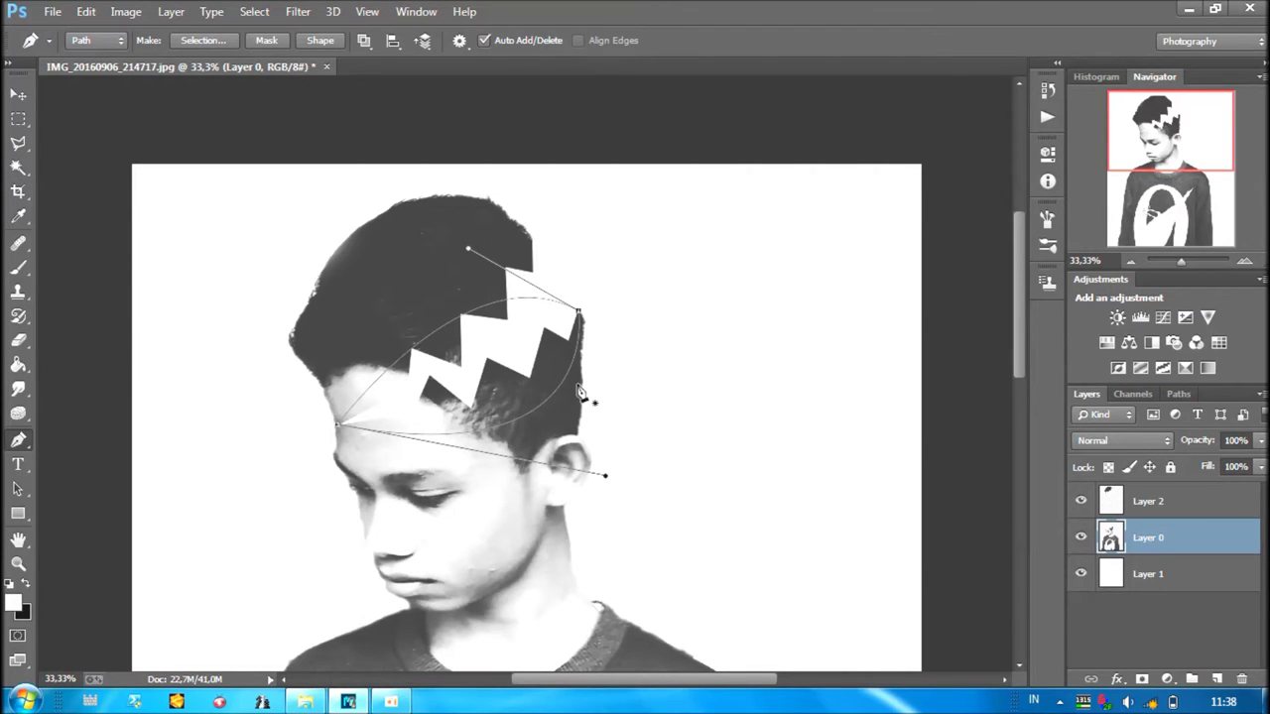
key(ctrl+Return)
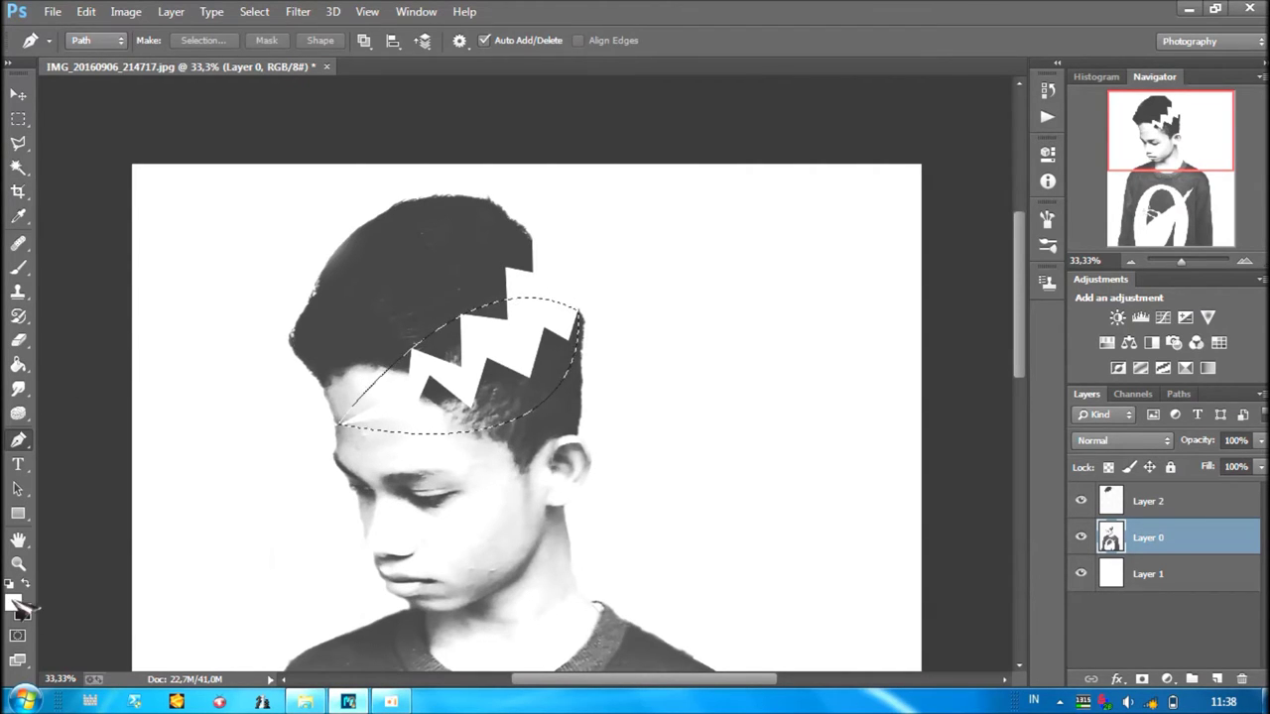
key(i)
key(g)
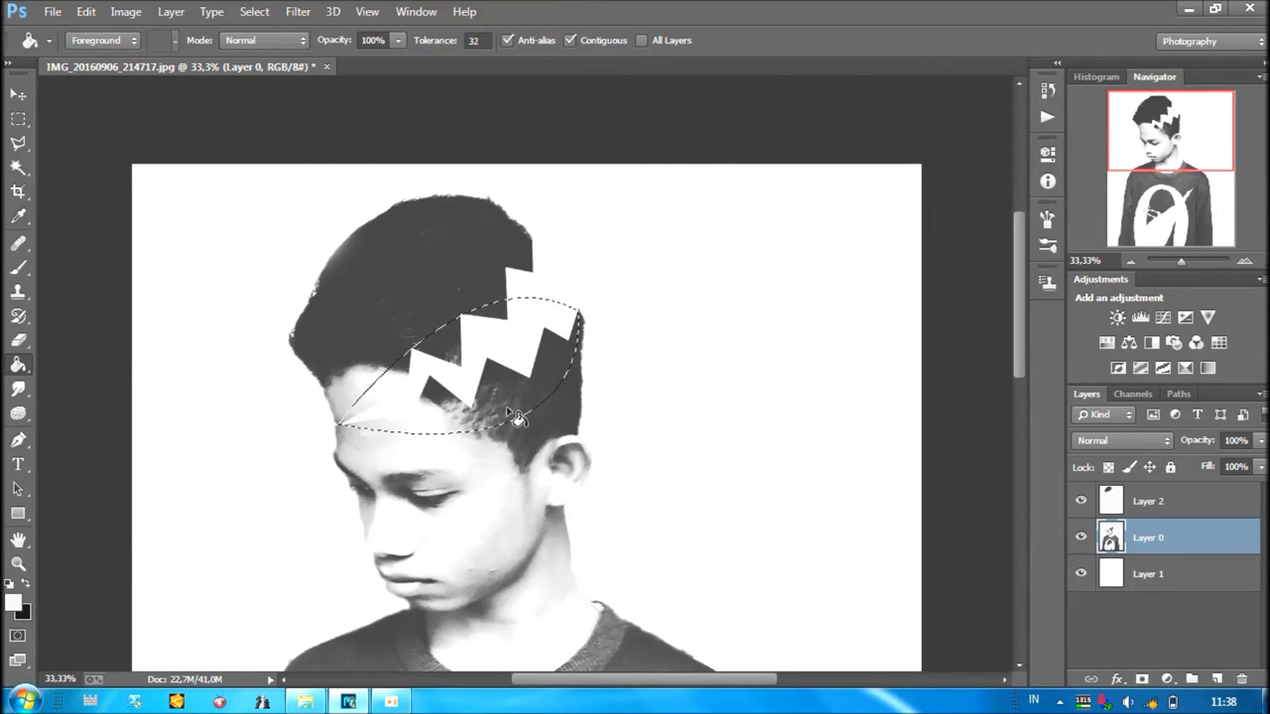
click(1216, 678)
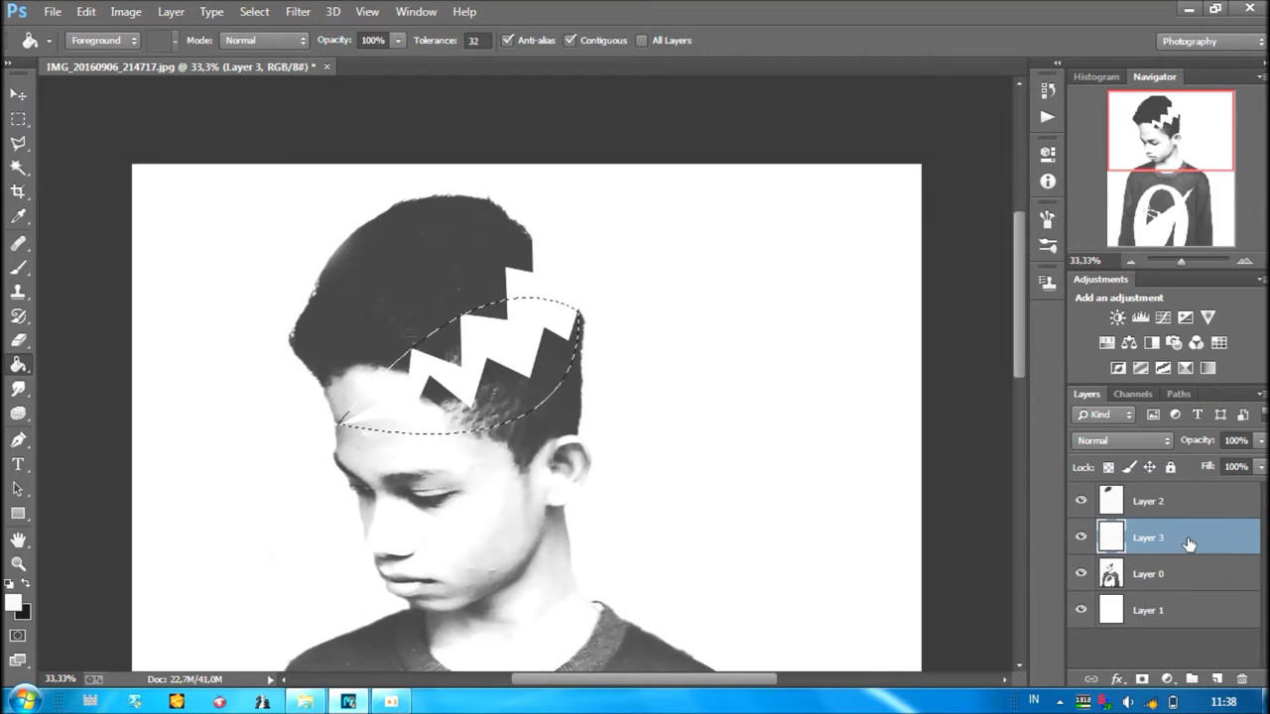
Move Layer 3 beneath the portrait layer and deselect the crown area.
double_click(1189, 540)
key(Escape)
drag(1163, 537, 1180, 583)
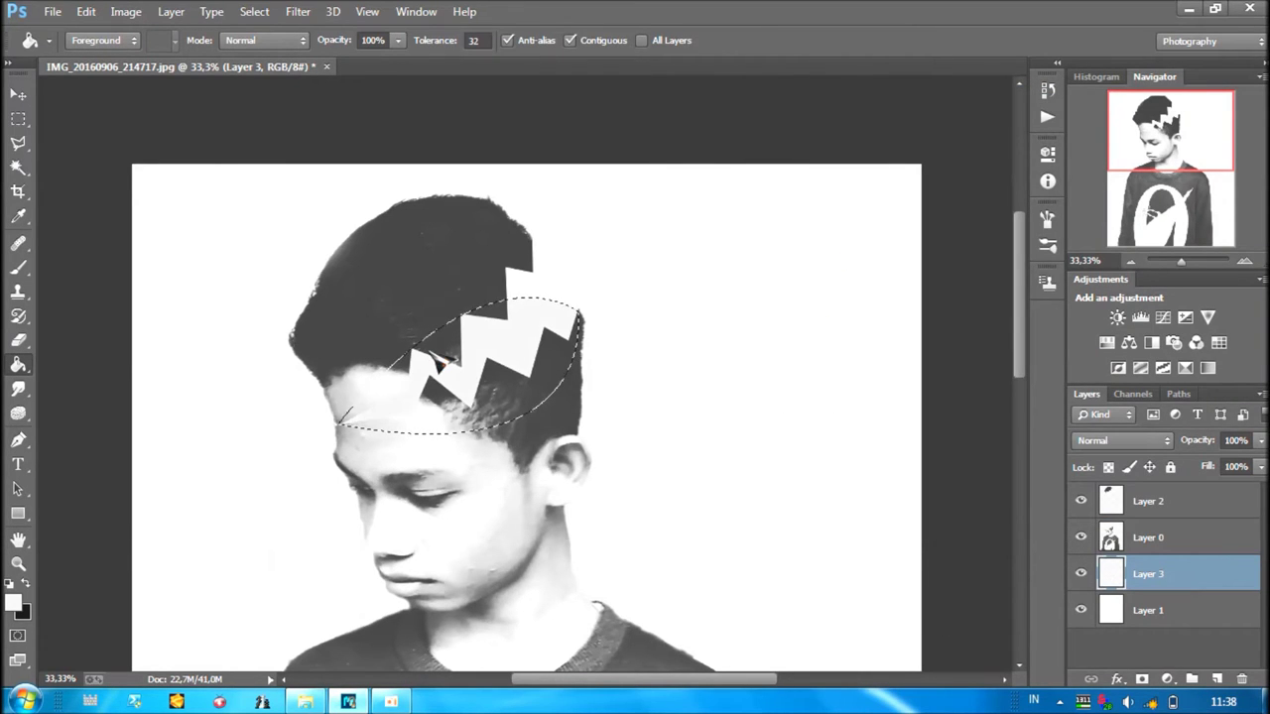
key(ctrl+d)
Warp Layer 3's top-right corner slightly upward and give it a 3 px black Stroke.
key(v)
click(579, 366)
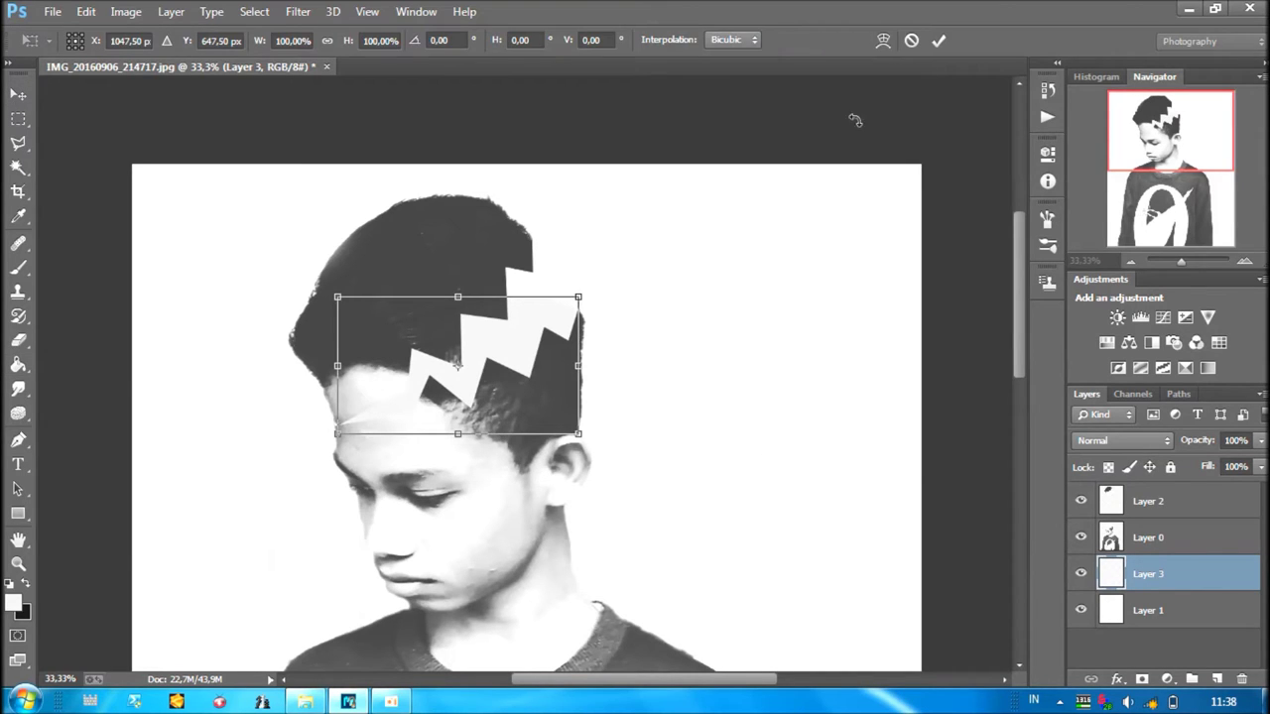
click(882, 40)
drag(581, 298, 581, 293)
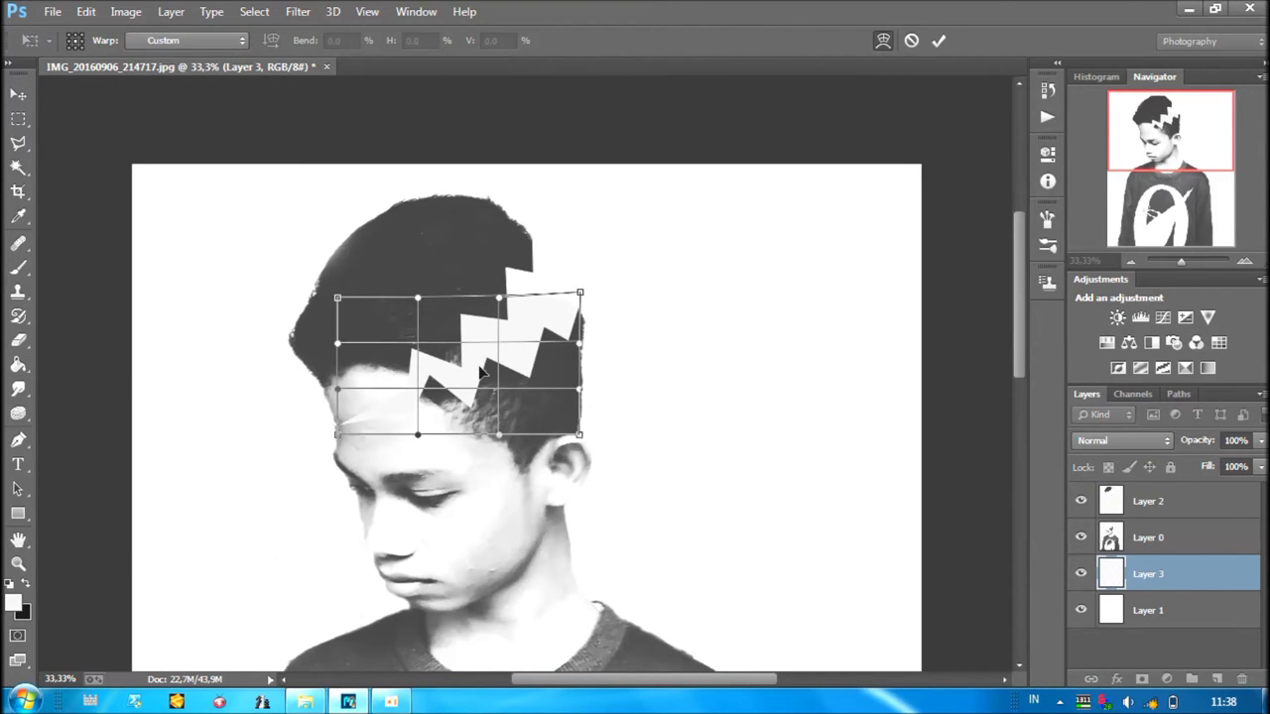
click(938, 40)
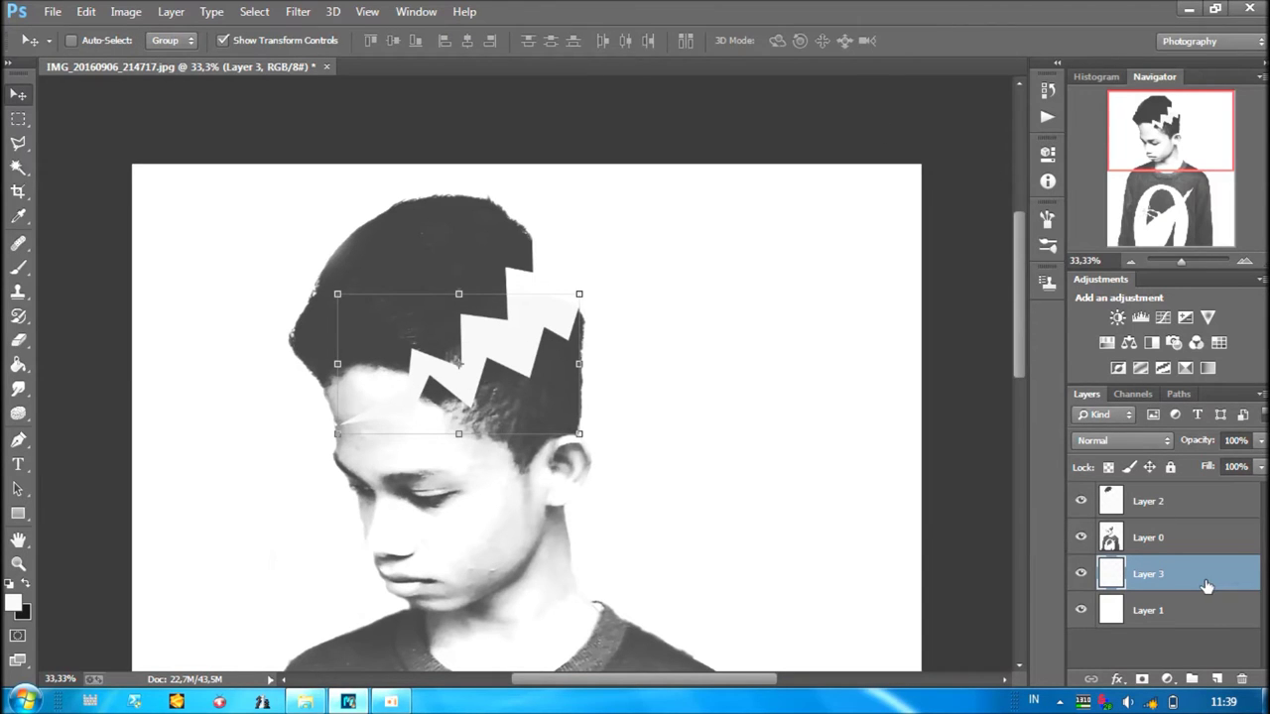
double_click(1206, 585)
click(796, 244)
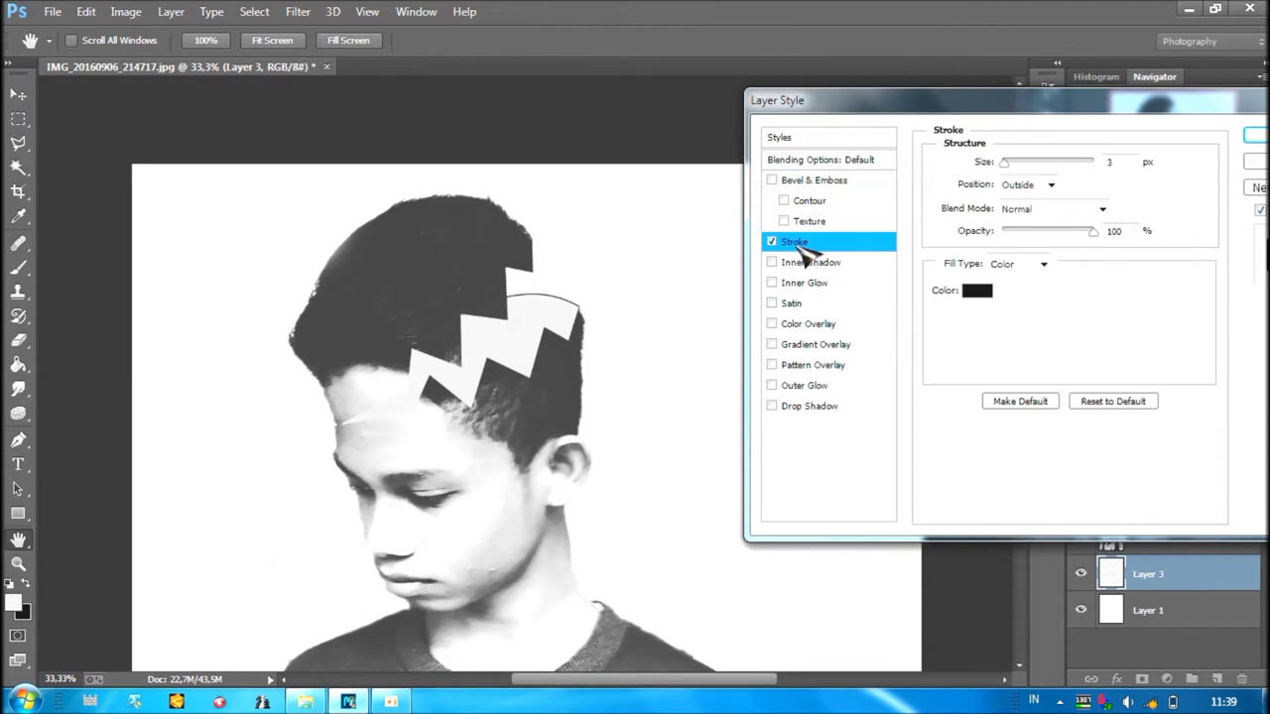
Add an Inner Shadow to Layer 3 with Opacity 41, Distance 13 and Choke 41.
click(839, 263)
mouse_move(1006, 244)
mouse_down()
mouse_move(1046, 285)
mouse_move(1027, 288)
mouse_up()
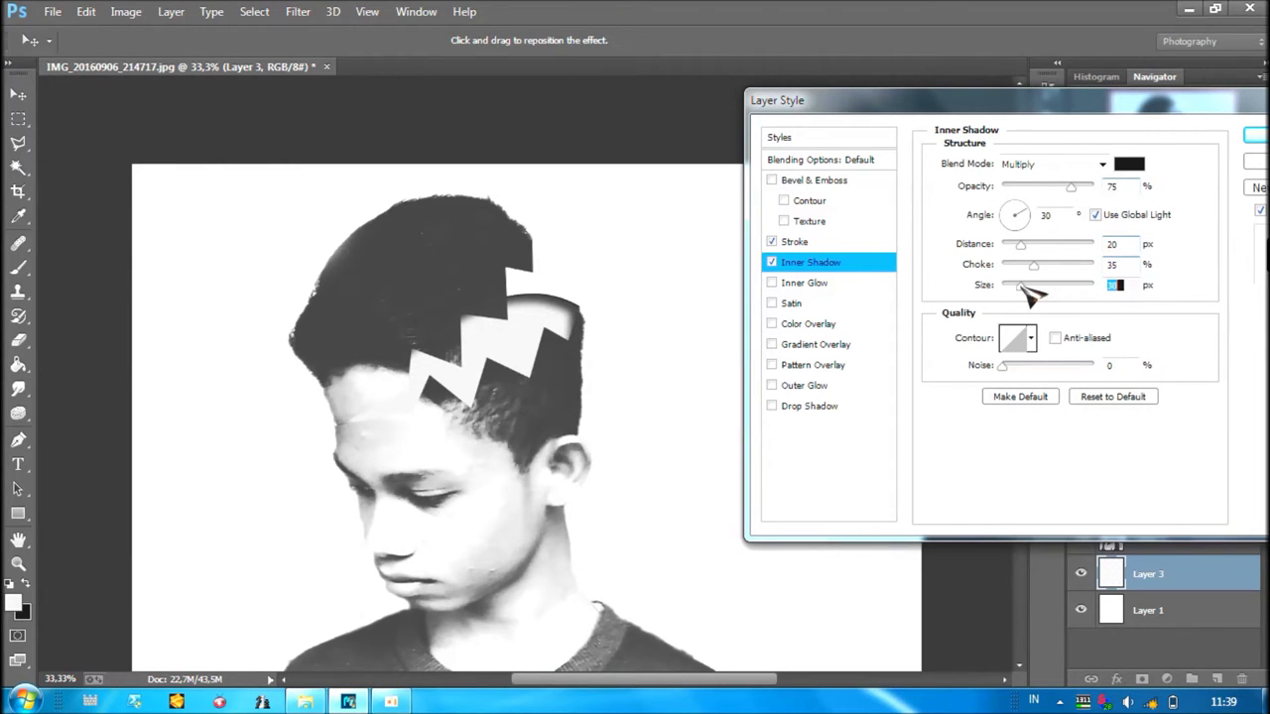
mouse_move(1025, 286)
mouse_down()
mouse_move(1001, 297)
mouse_move(1011, 287)
mouse_move(1000, 268)
mouse_move(1031, 258)
mouse_up()
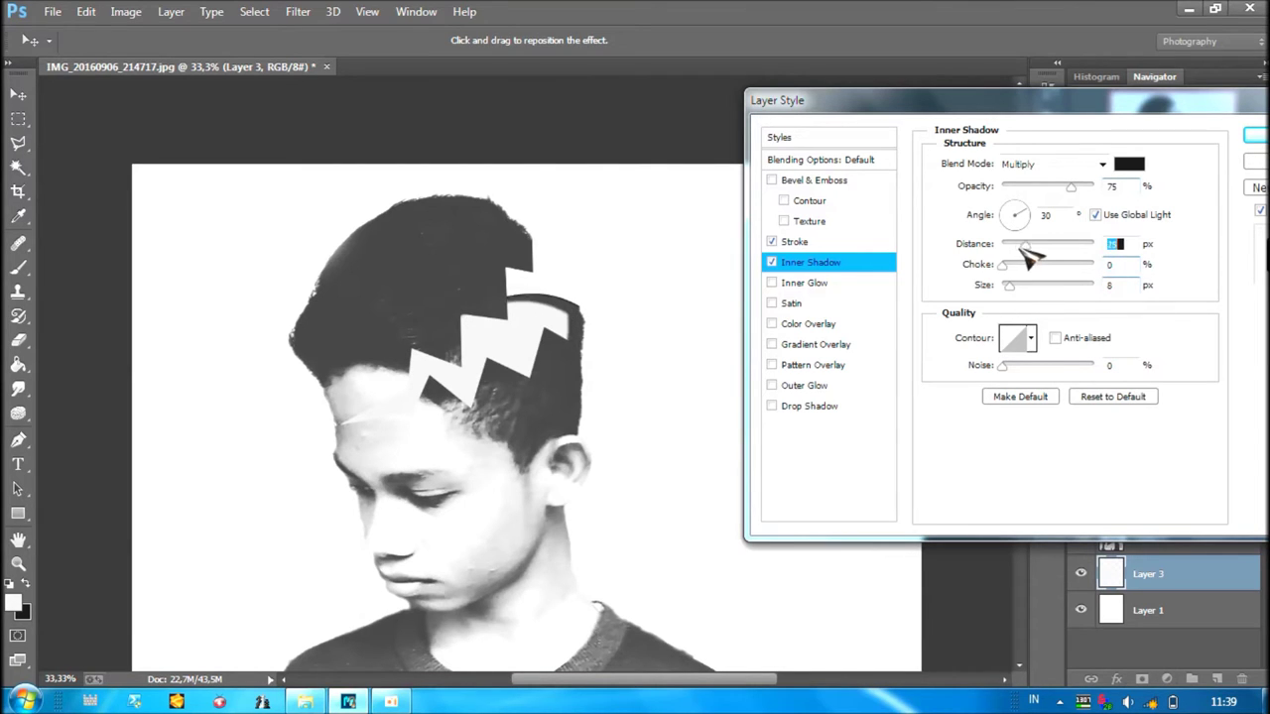
drag(1071, 186, 1039, 188)
mouse_move(1009, 286)
mouse_down()
mouse_move(1036, 287)
mouse_move(1038, 266)
mouse_move(1014, 287)
mouse_up()
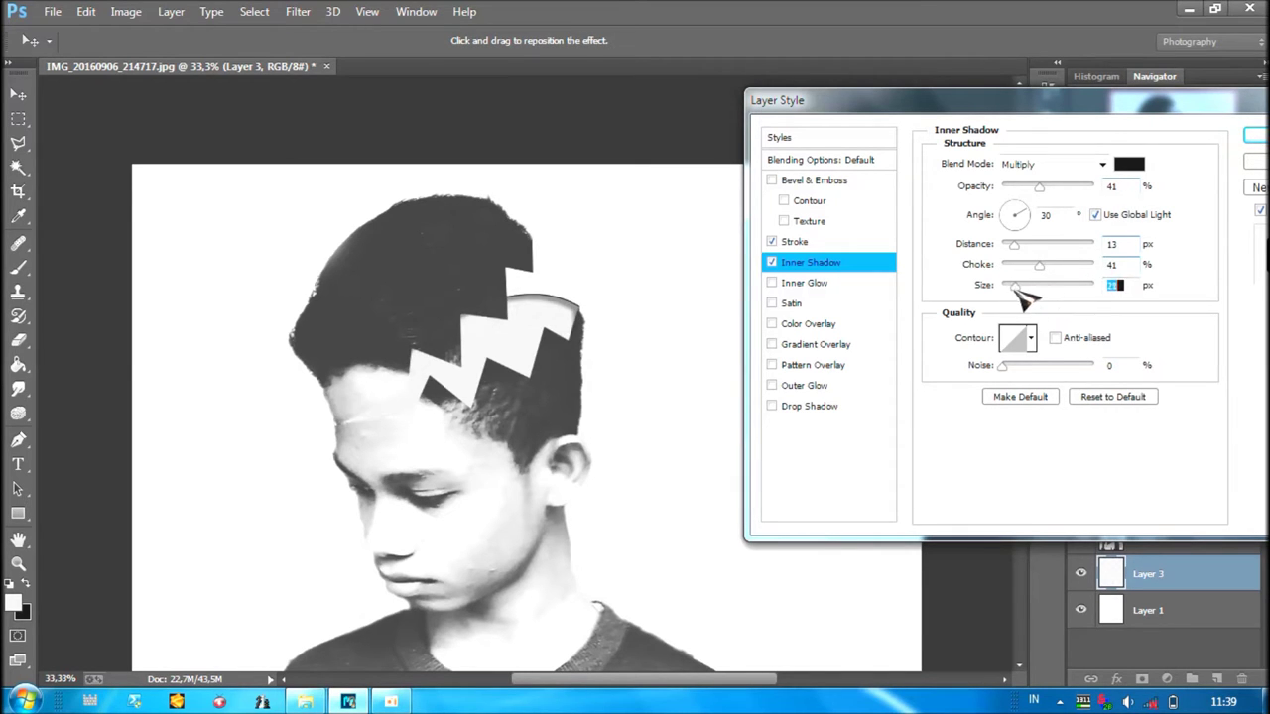
click(1255, 135)
Try a Stroke effect on the Layer 2 hair top, then cancel it.
click(1160, 504)
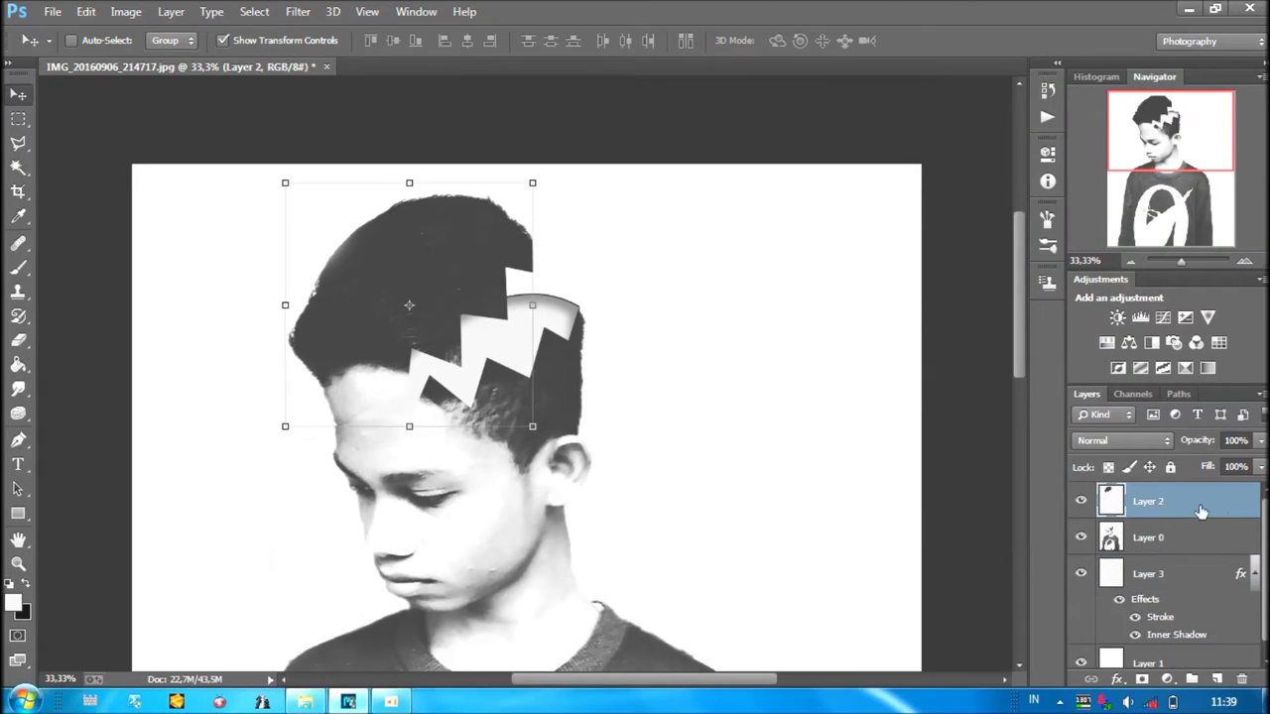
double_click(1218, 511)
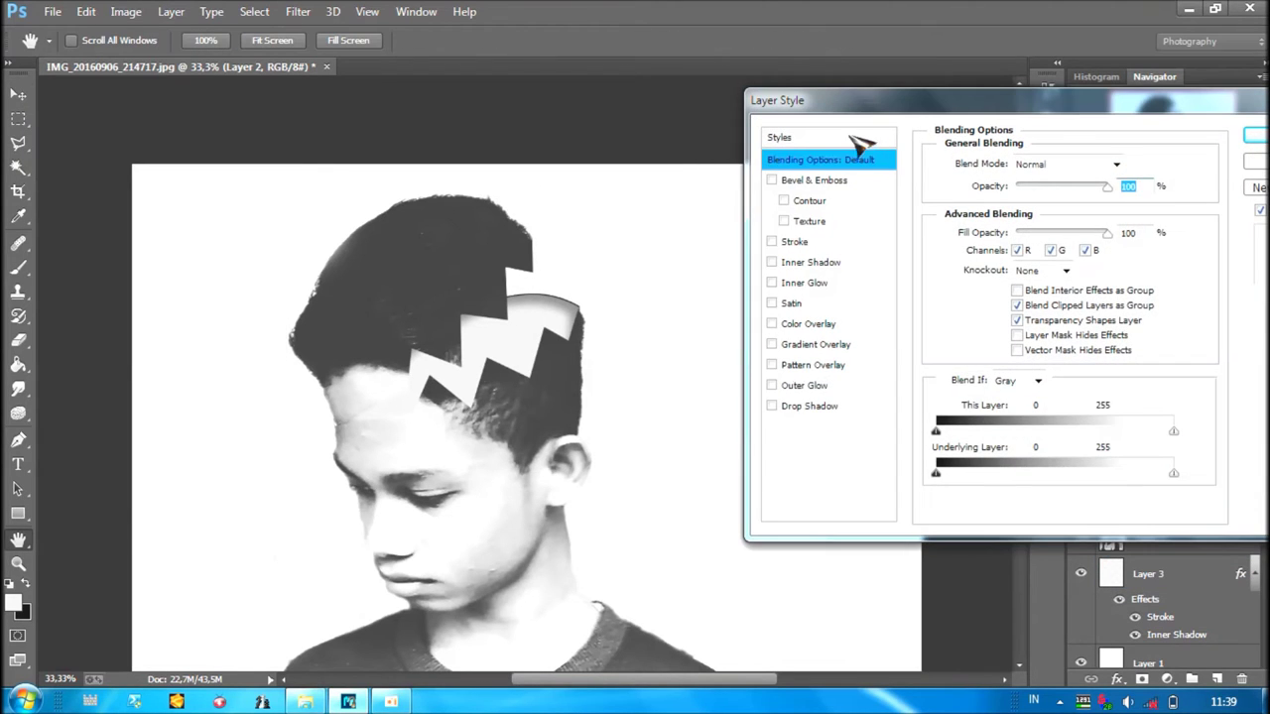
click(798, 243)
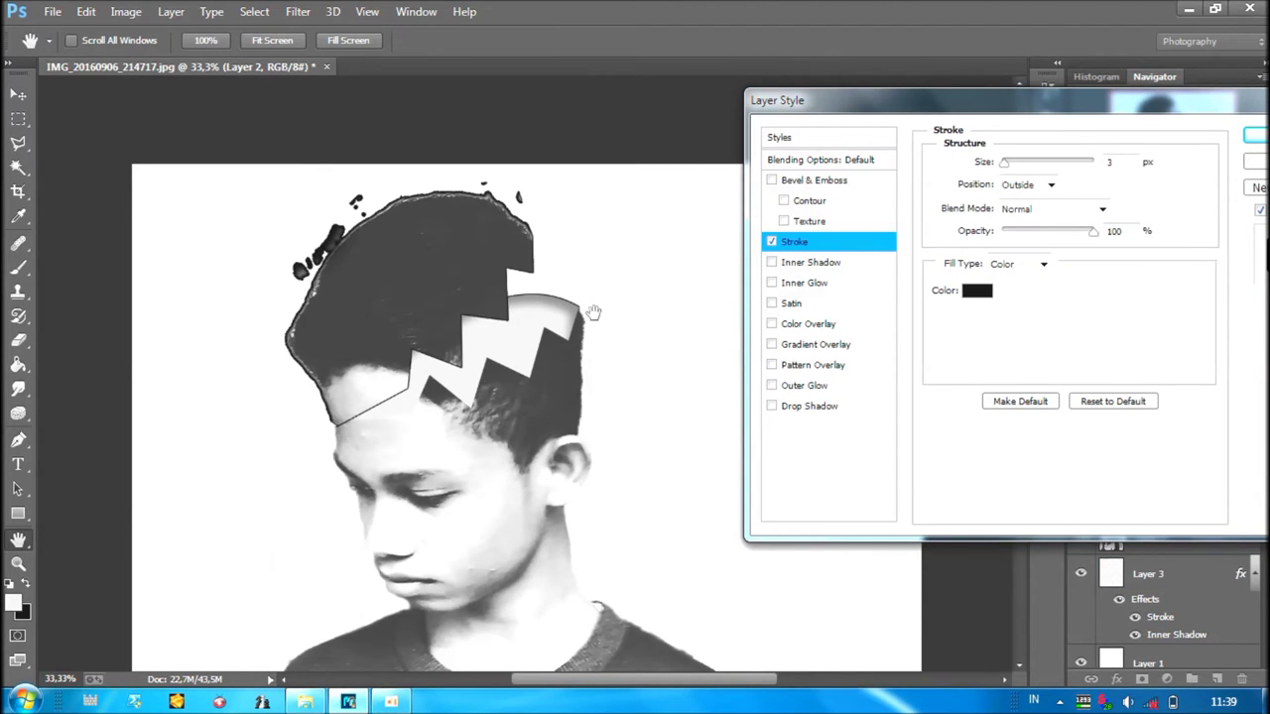
drag(1011, 167, 1013, 169)
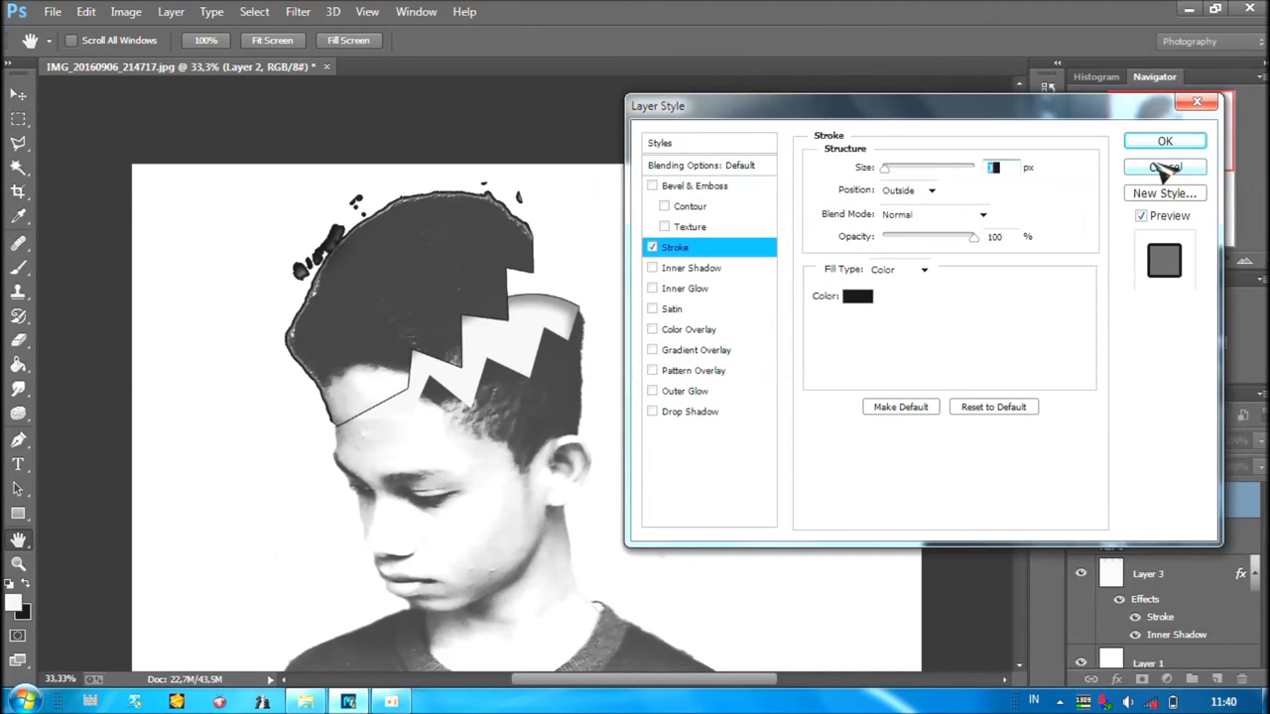
click(1166, 169)
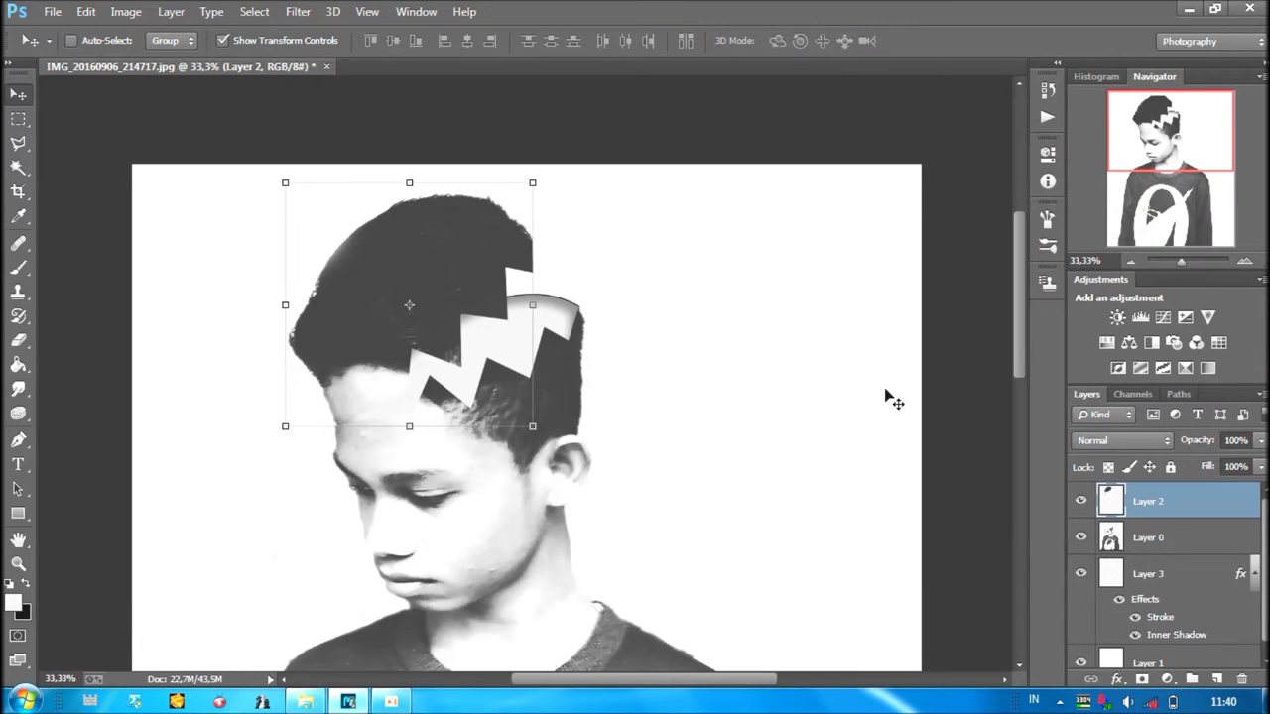
Zoom in on the head and hide the lifted hair top on Layer 2.
key(ctrl+minus)
key(ctrl+minus)
key(ctrl+minus)
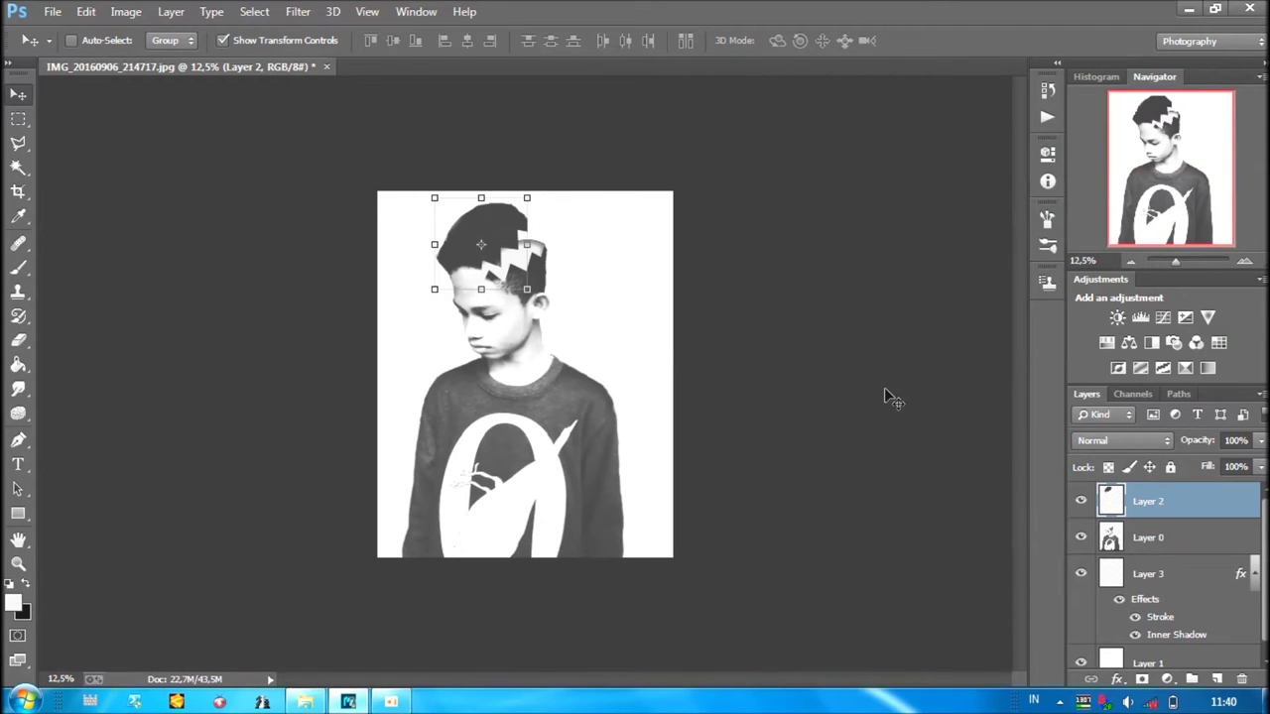
key(ctrl+plus)
key(ctrl+plus)
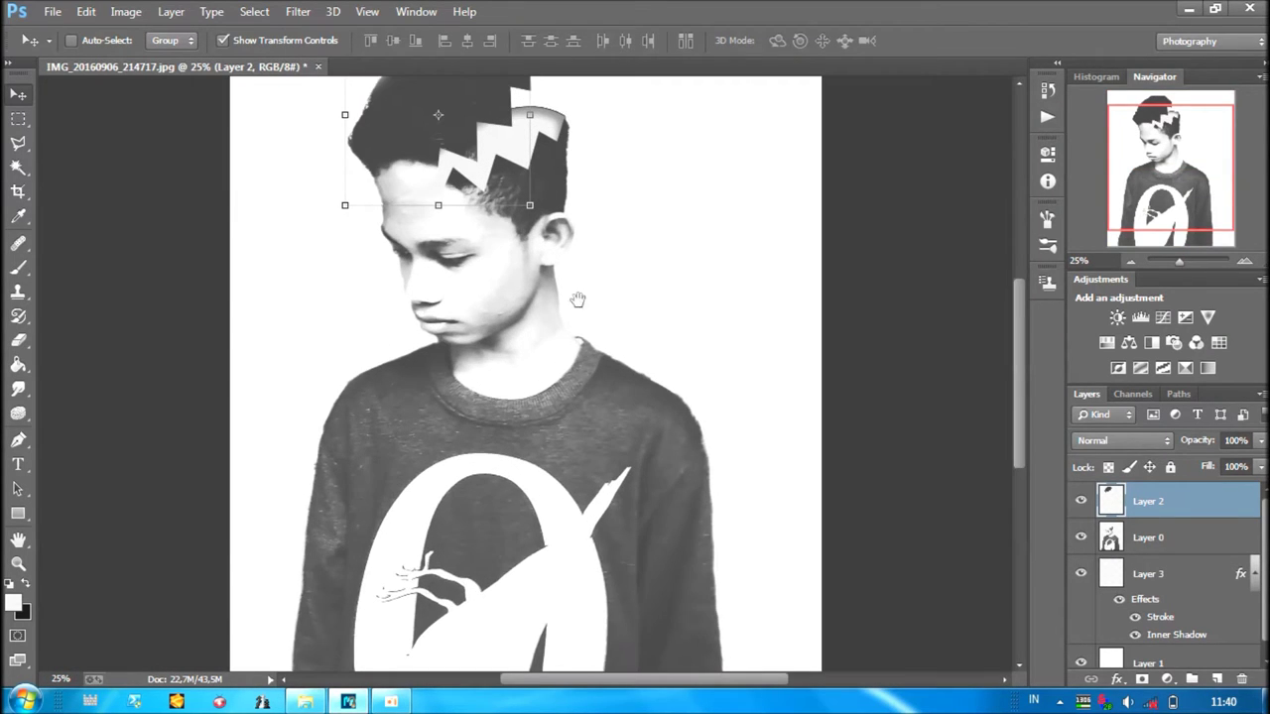
scroll(577, 299, up, 3)
key(ctrl+plus)
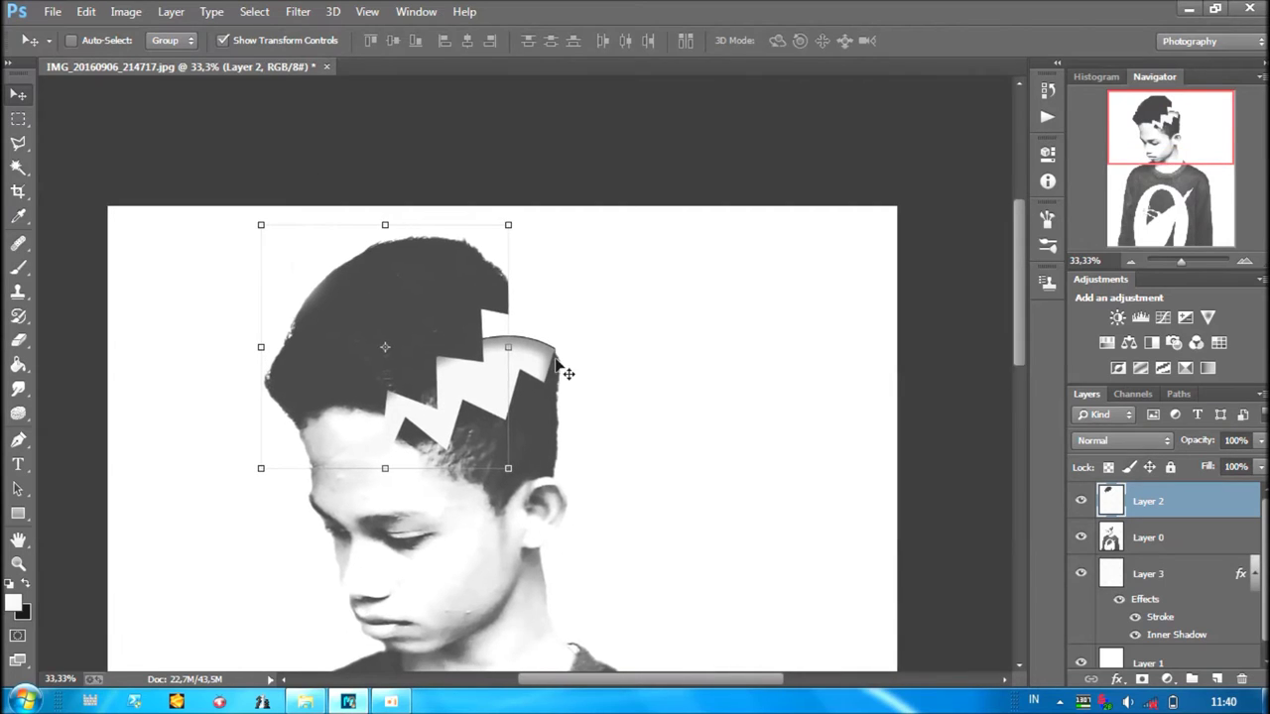
click(1080, 501)
click(1080, 500)
click(1080, 500)
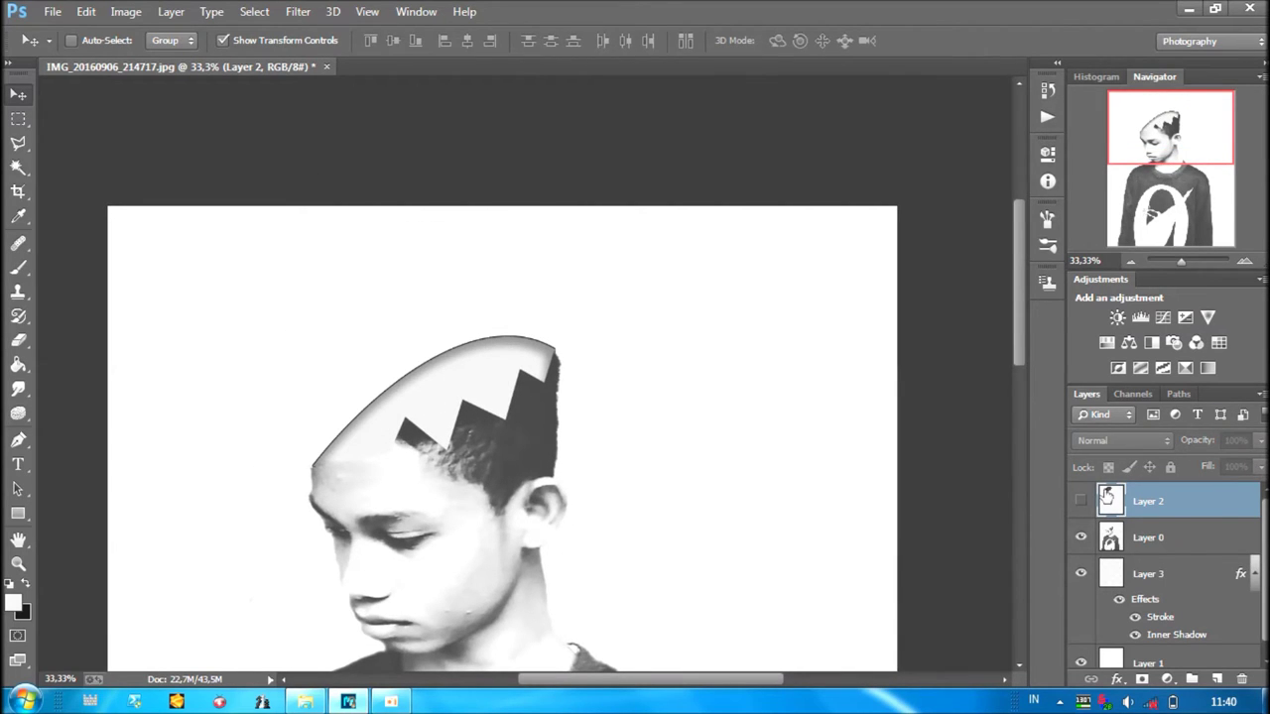
Warp Layer 3's white hollow into a rounded dome, then load the boy's silhouette selection.
click(1177, 581)
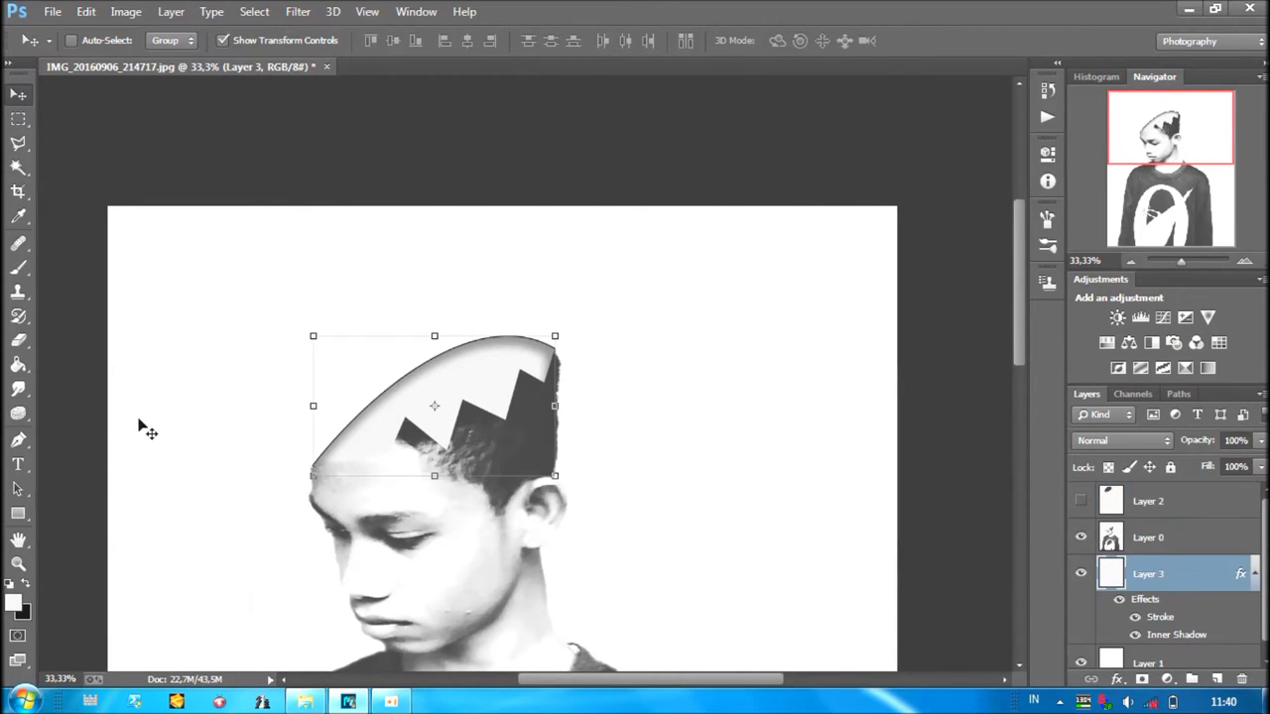
key(ctrl+t)
click(883, 41)
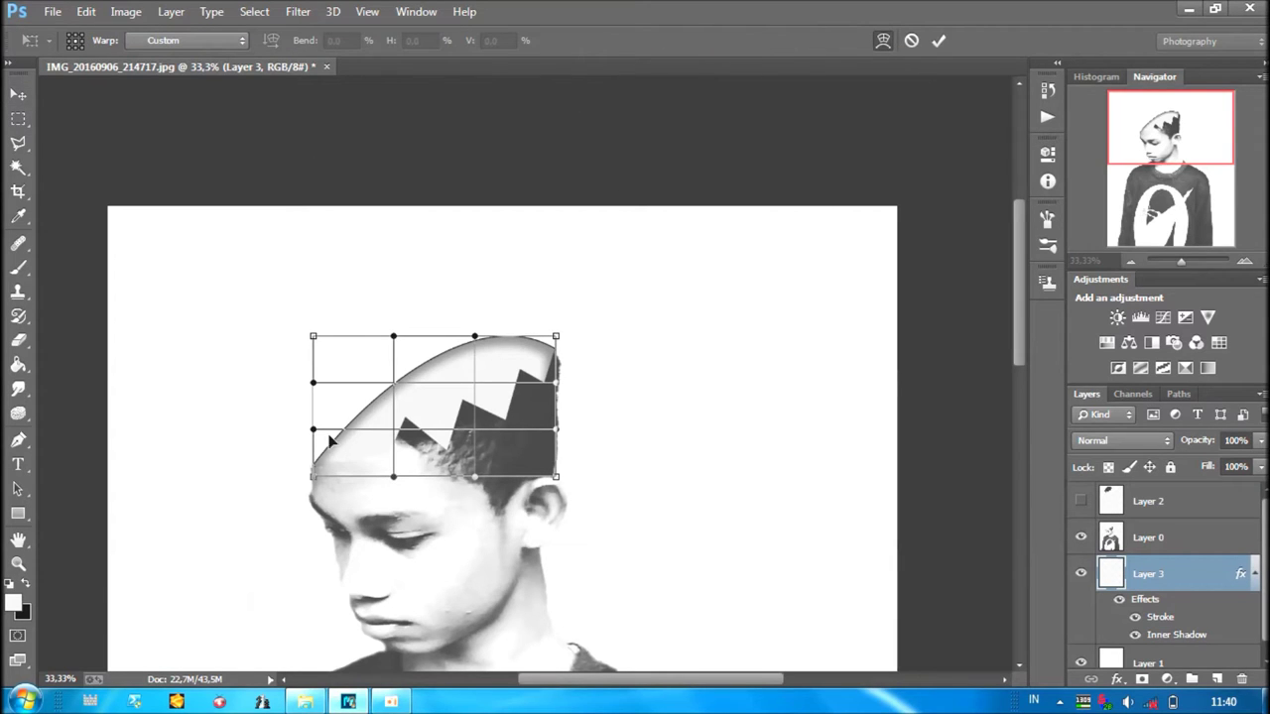
mouse_move(333, 440)
mouse_down()
mouse_move(314, 453)
mouse_move(313, 478)
mouse_up()
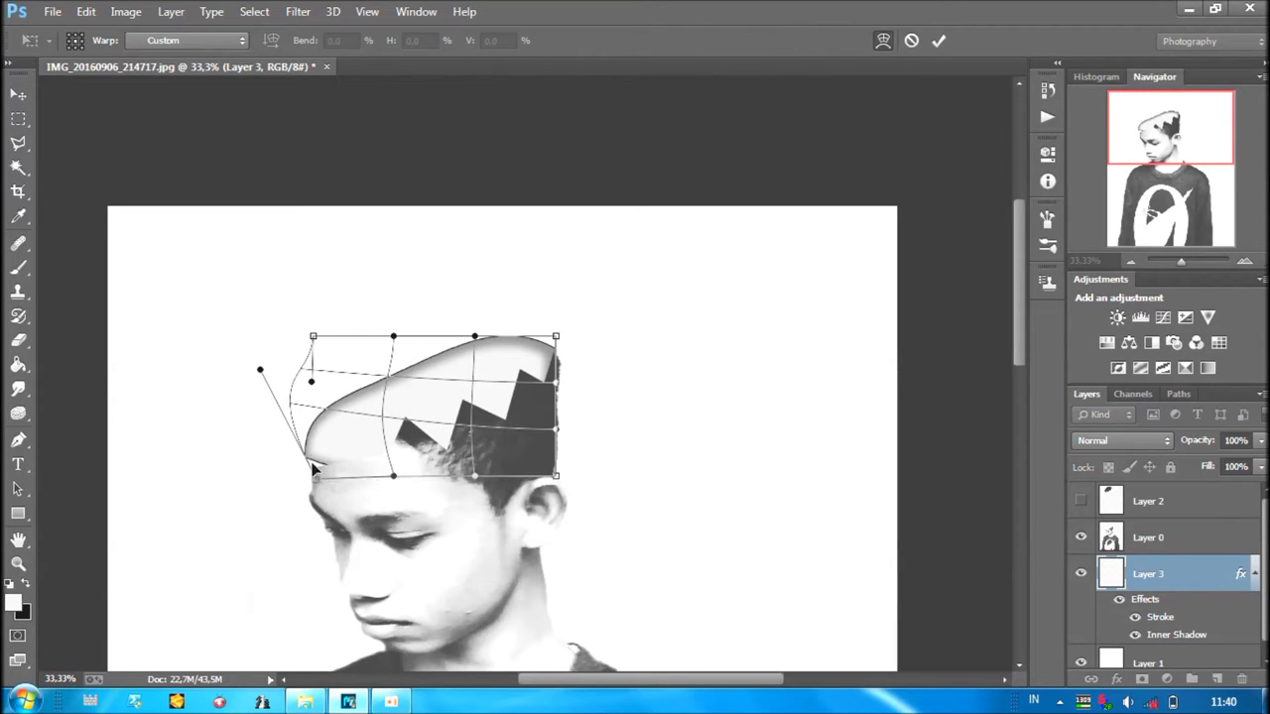
drag(317, 425, 354, 417)
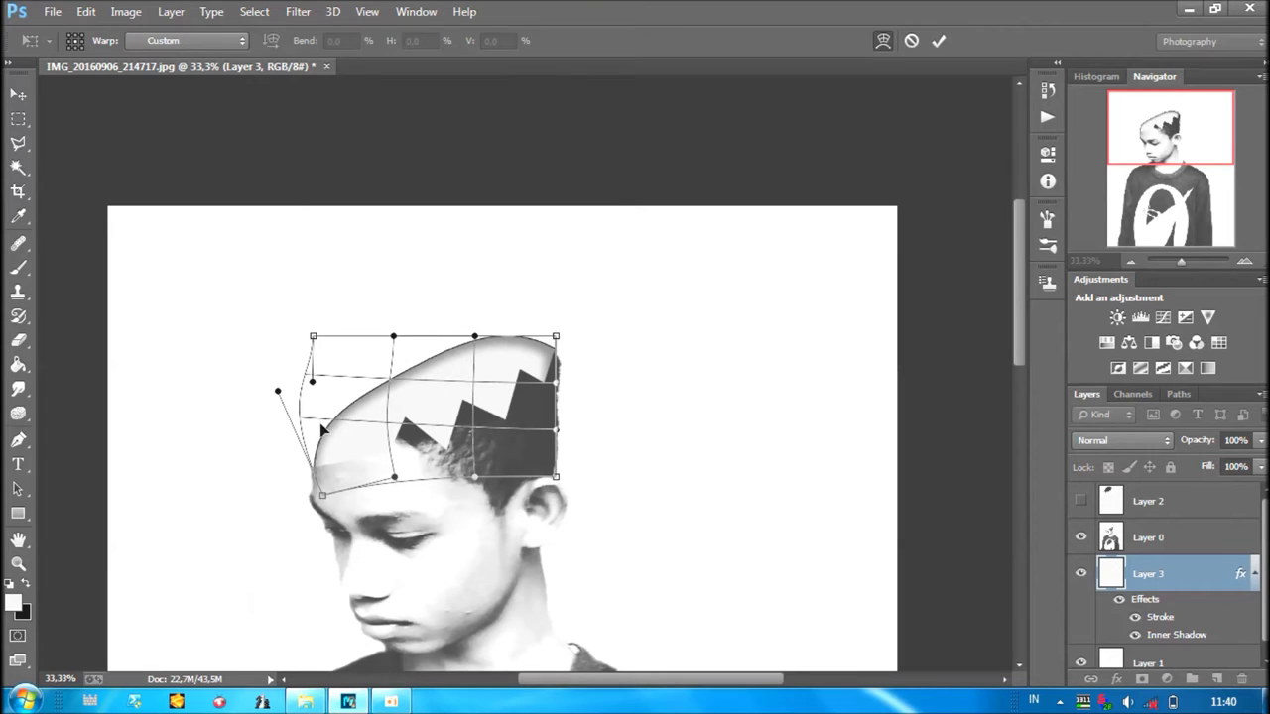
click(938, 41)
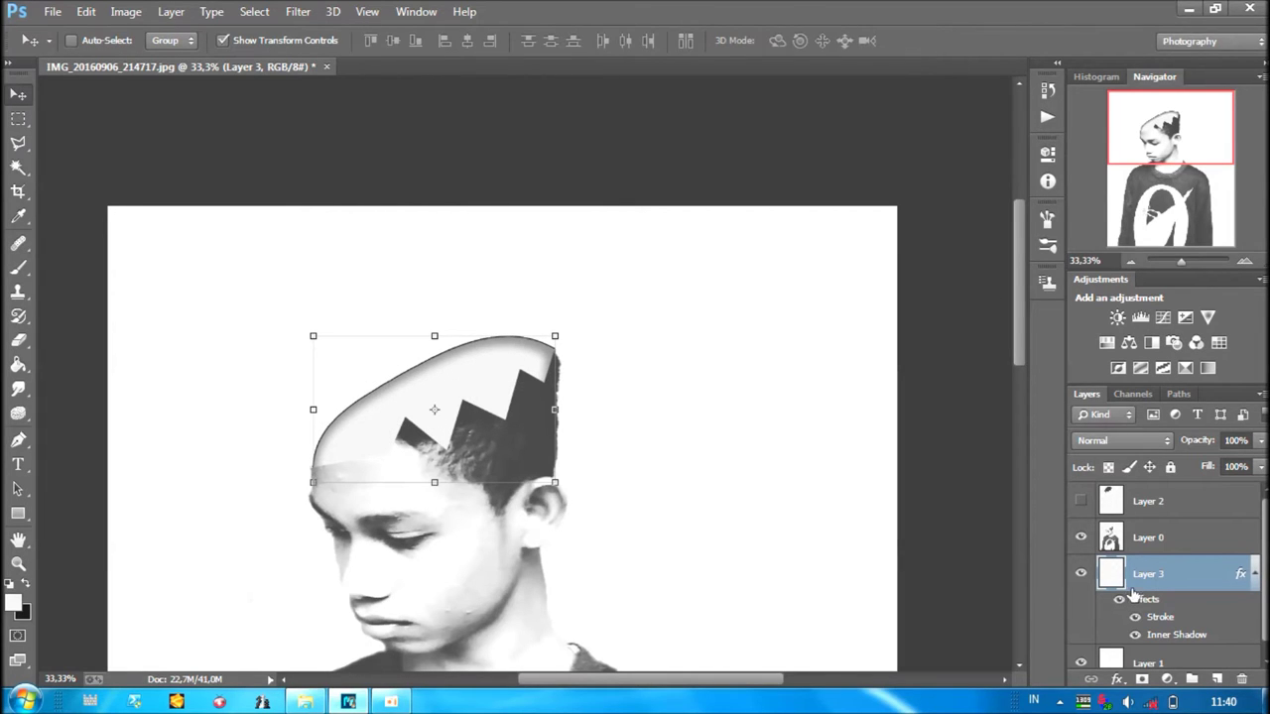
ctrl+click(1109, 540)
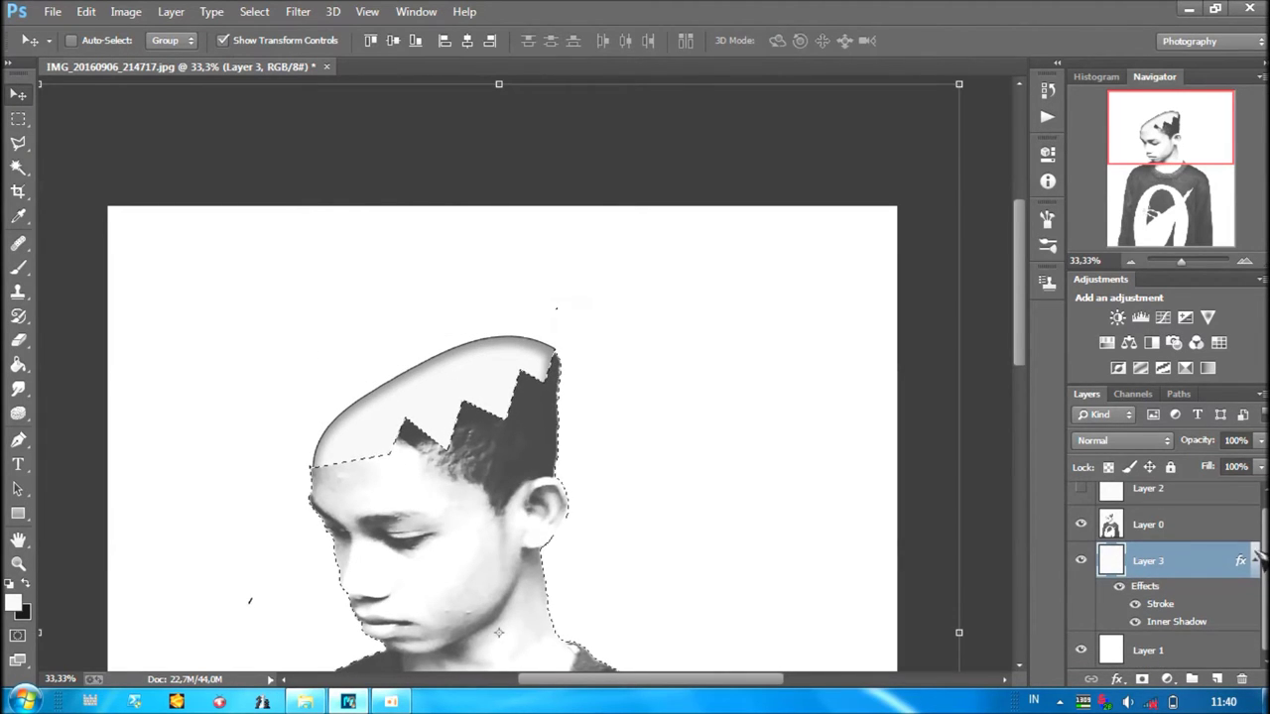
Stroke the silhouette selection on Layer 0 with a 4 px black outline.
click(1125, 522)
click(1081, 523)
click(1081, 524)
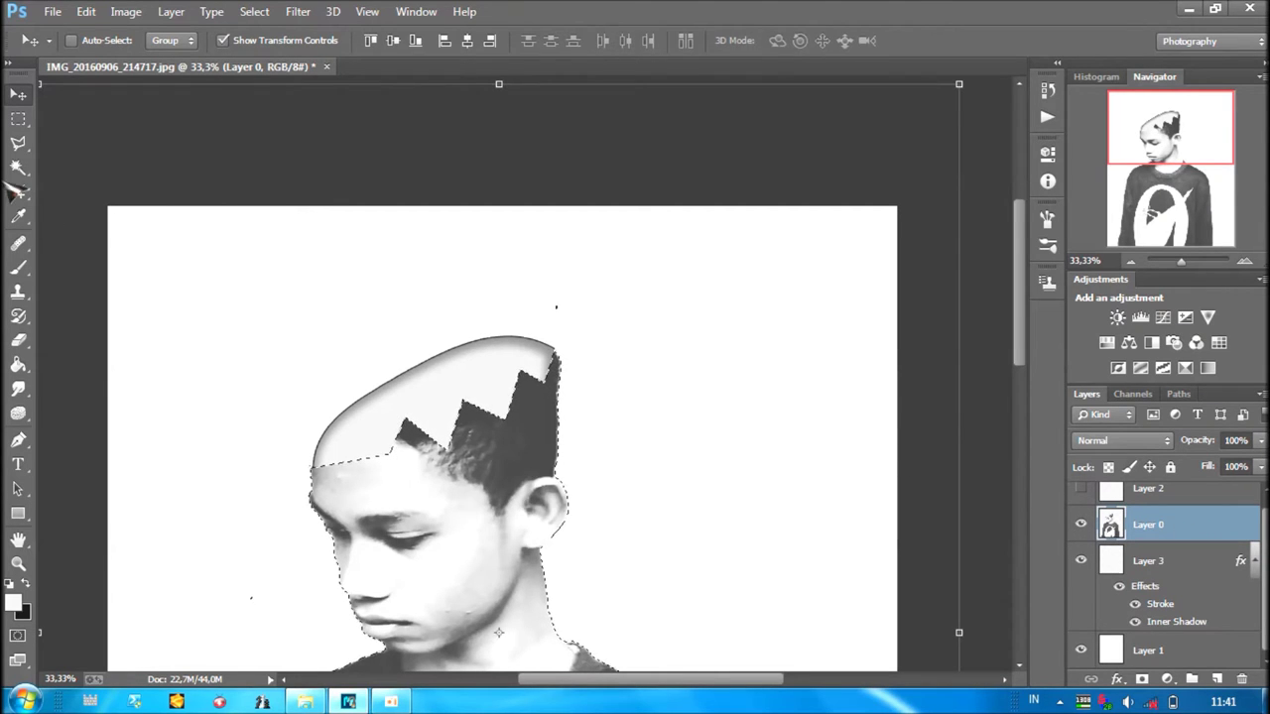
click(24, 119)
right_click(368, 348)
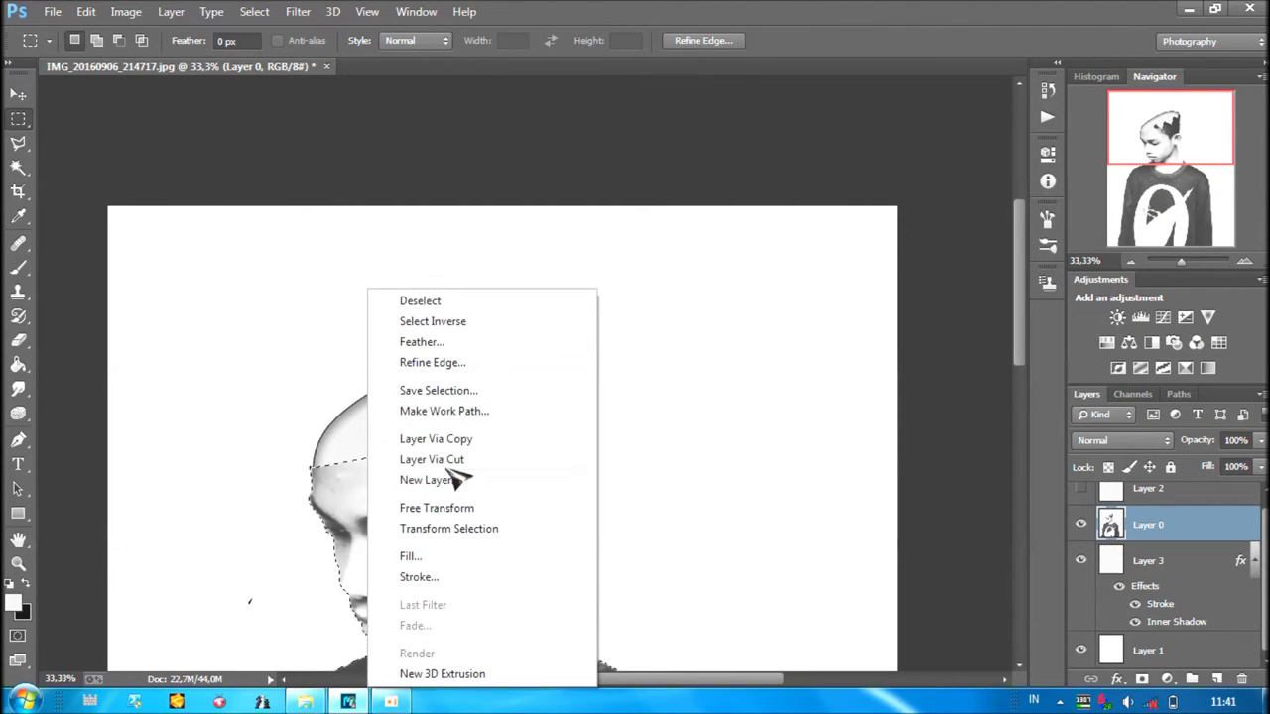
click(419, 577)
click(581, 220)
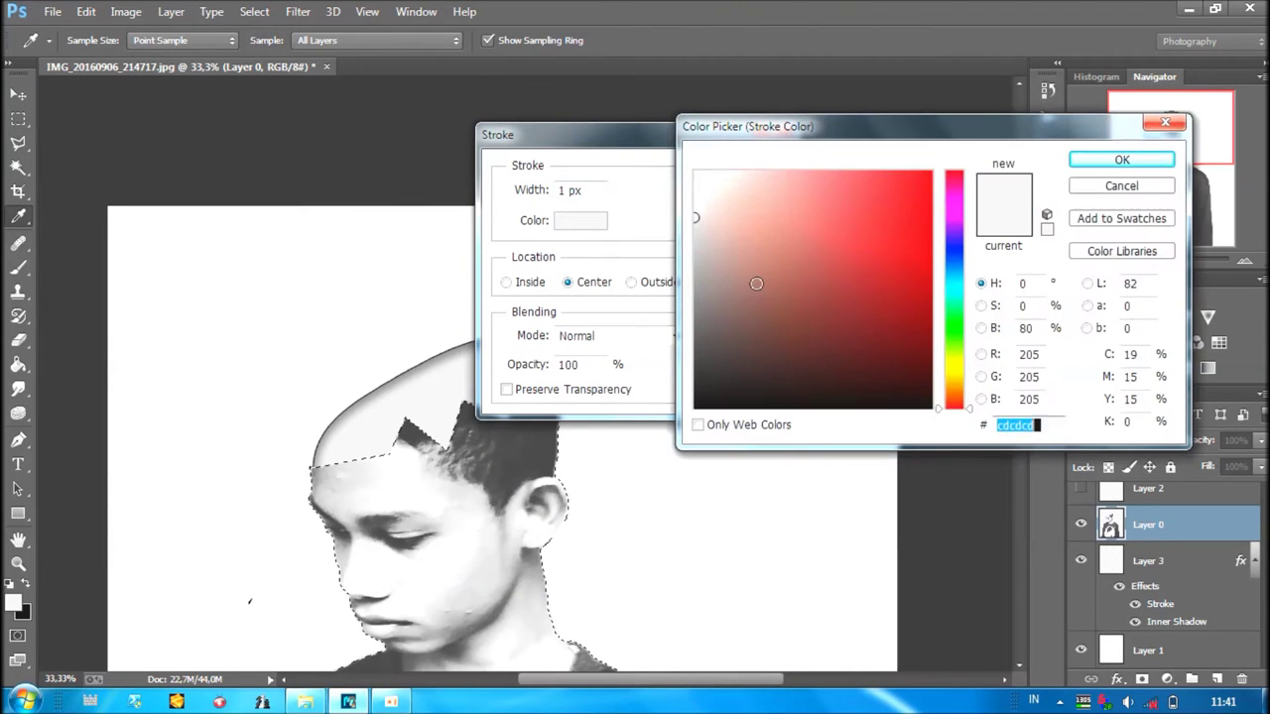
click(696, 407)
click(1099, 164)
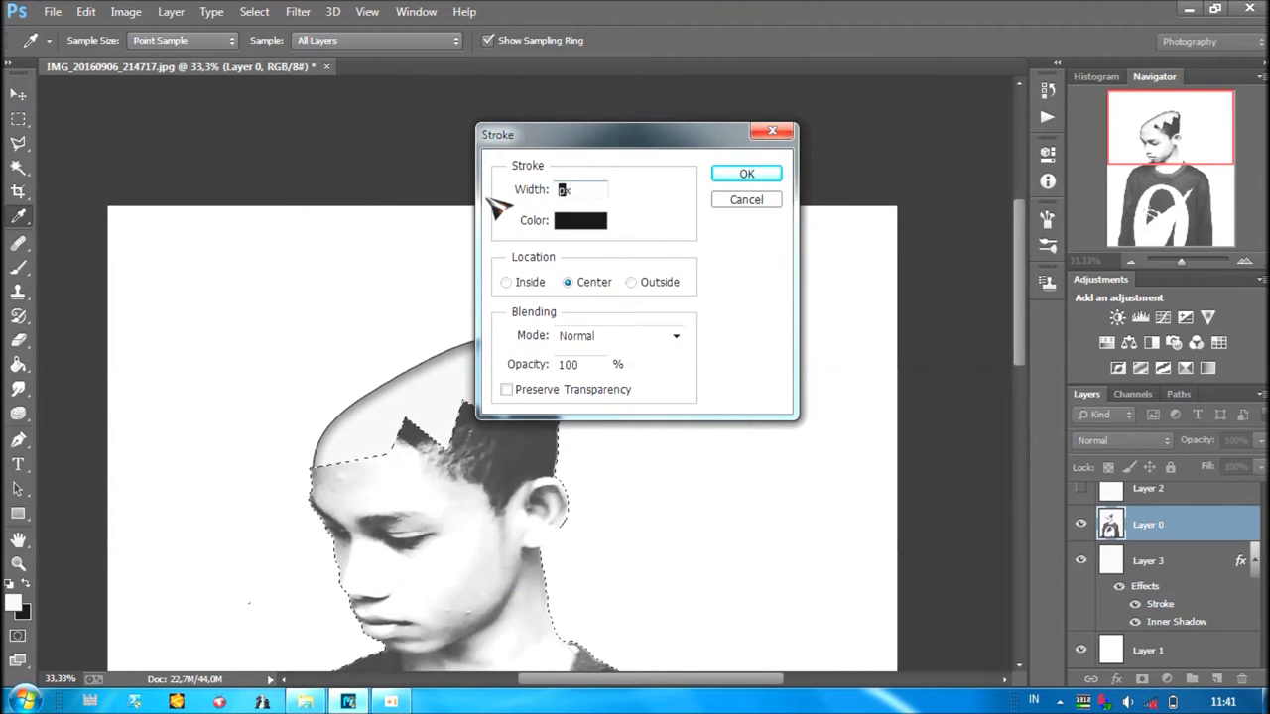
text(4)
click(746, 174)
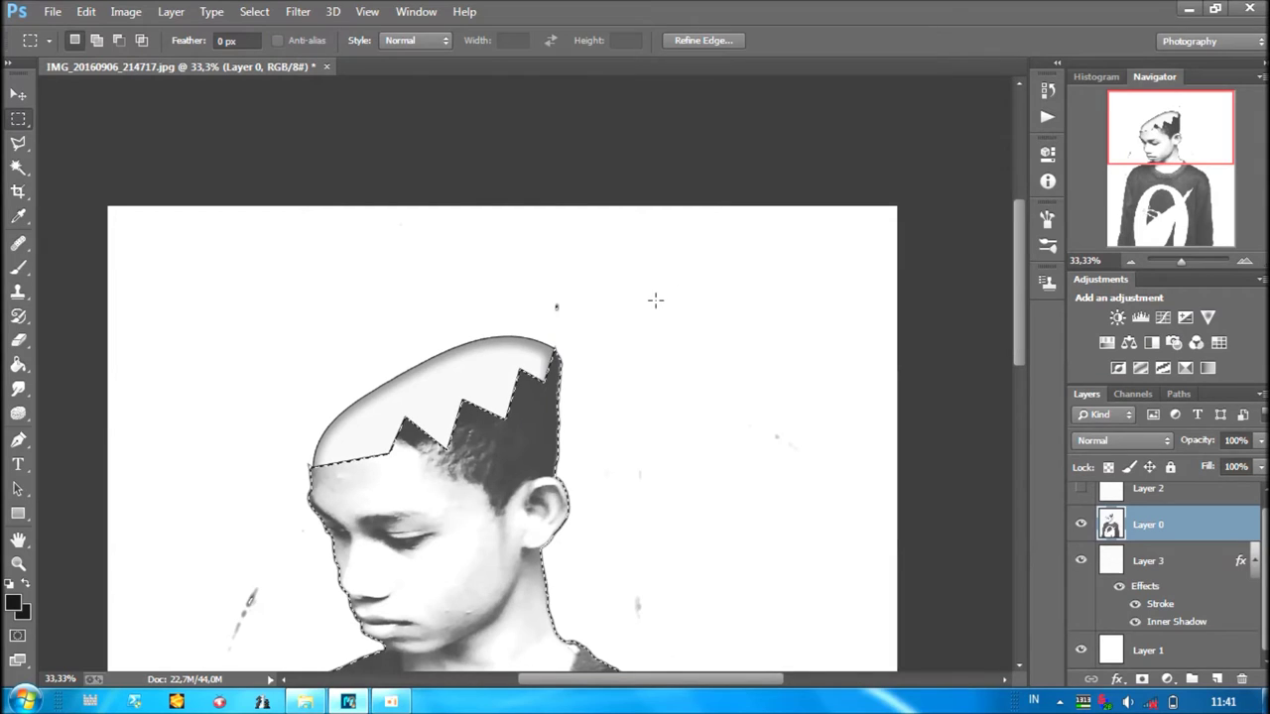
Deselect, zoom out and add a layer mask to Layer 0.
key(ctrl+d)
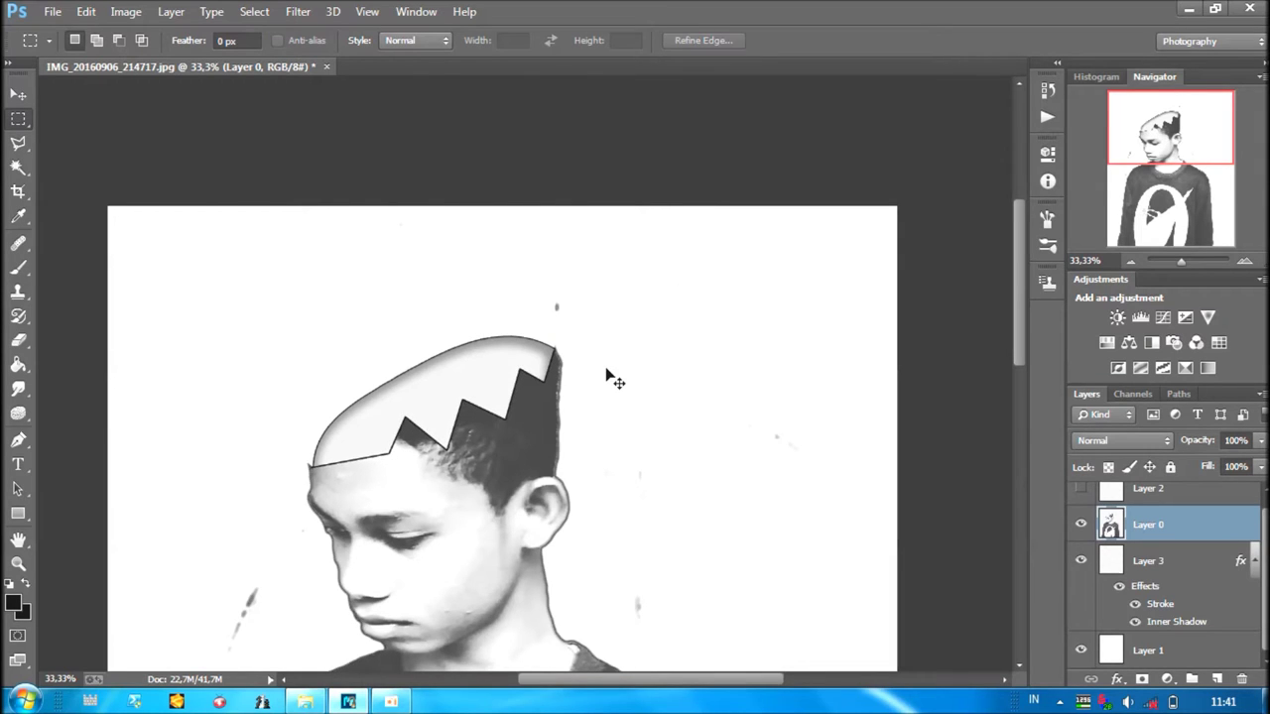
key(ctrl+minus)
key(ctrl+minus)
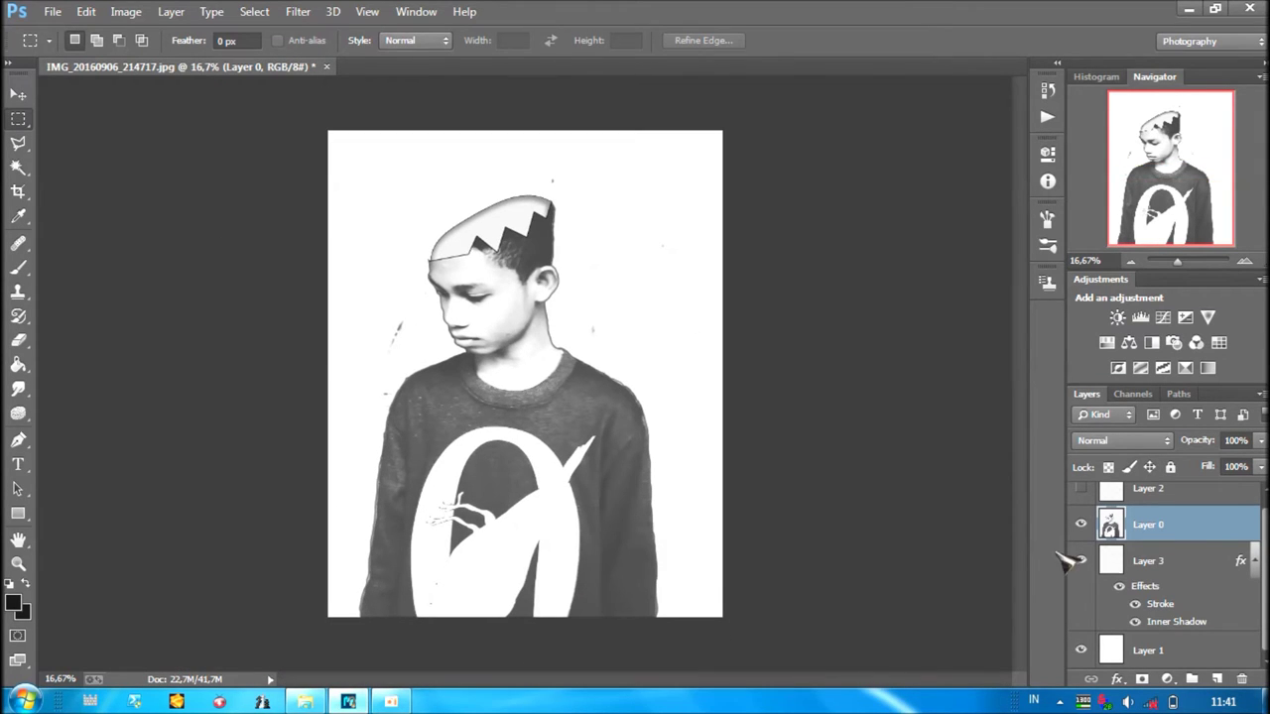
click(1141, 678)
Undo Layer 0's mask, reload the boy's silhouette selection and add new Layer 4.
click(18, 267)
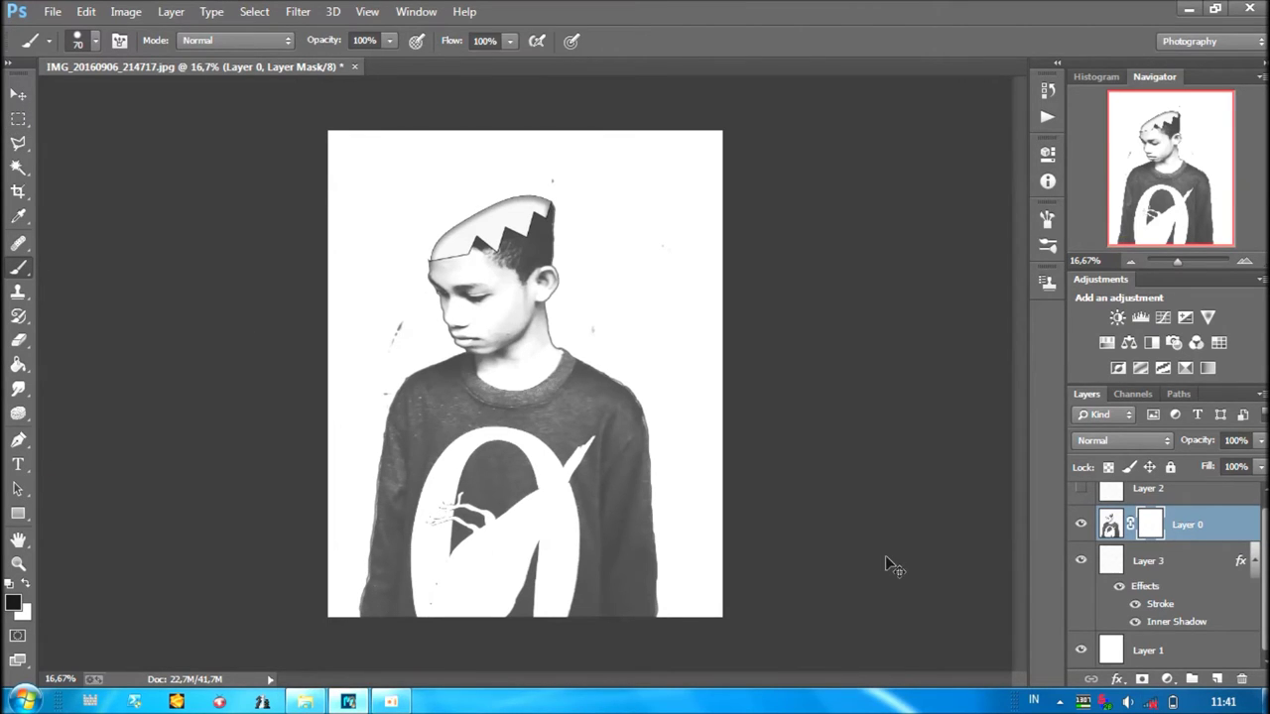
key(ctrl+z)
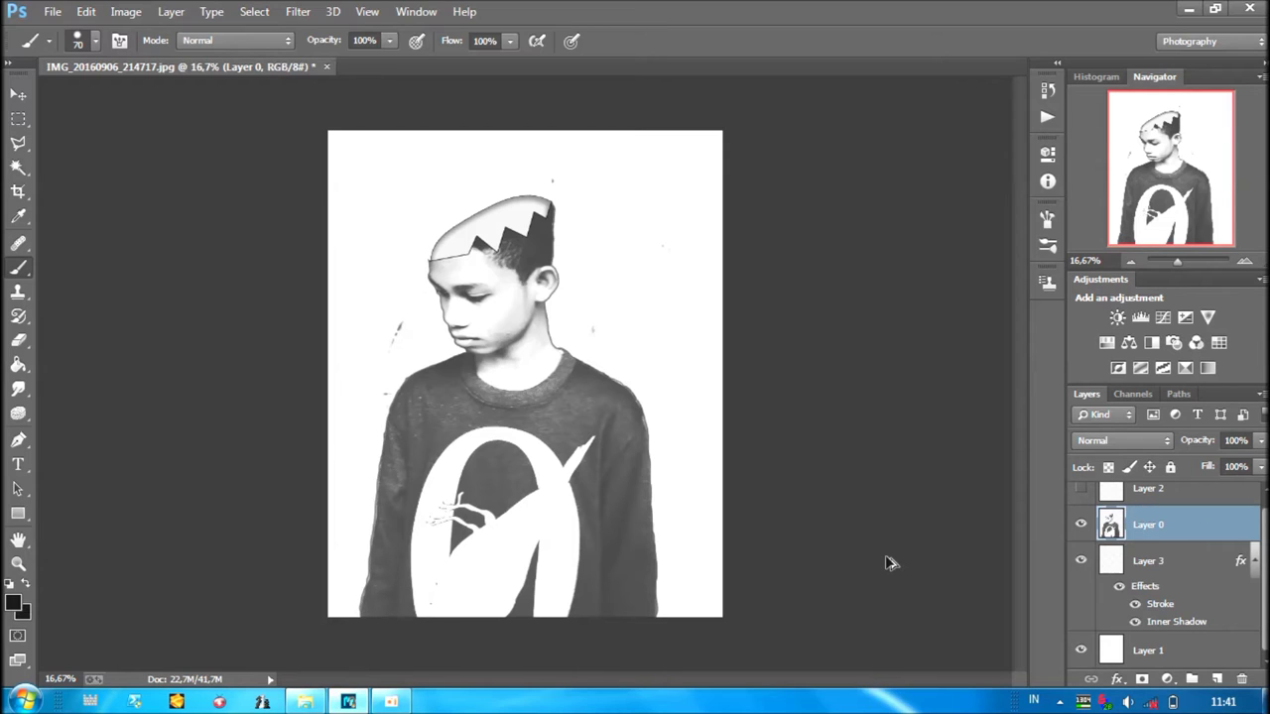
key(ctrl+shift+d)
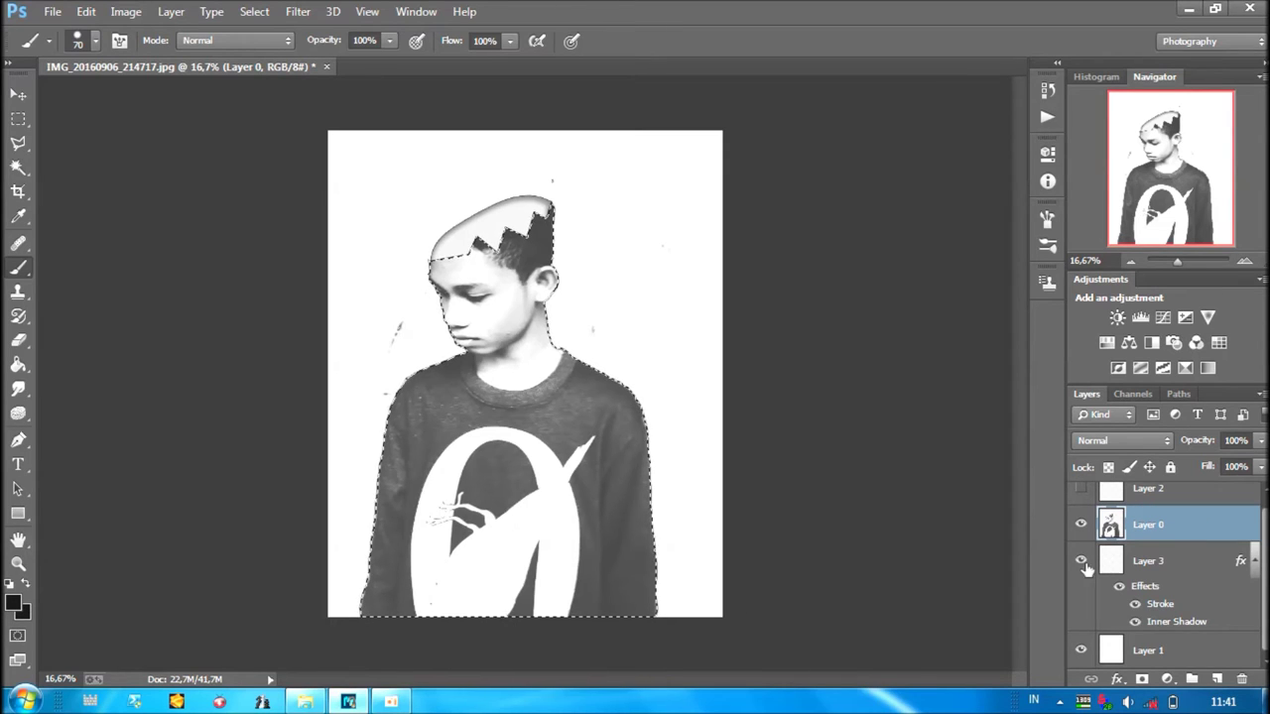
click(1216, 678)
Stroke the silhouette with a 4 px outline on Layer 4, deselect and add a layer mask.
key(l)
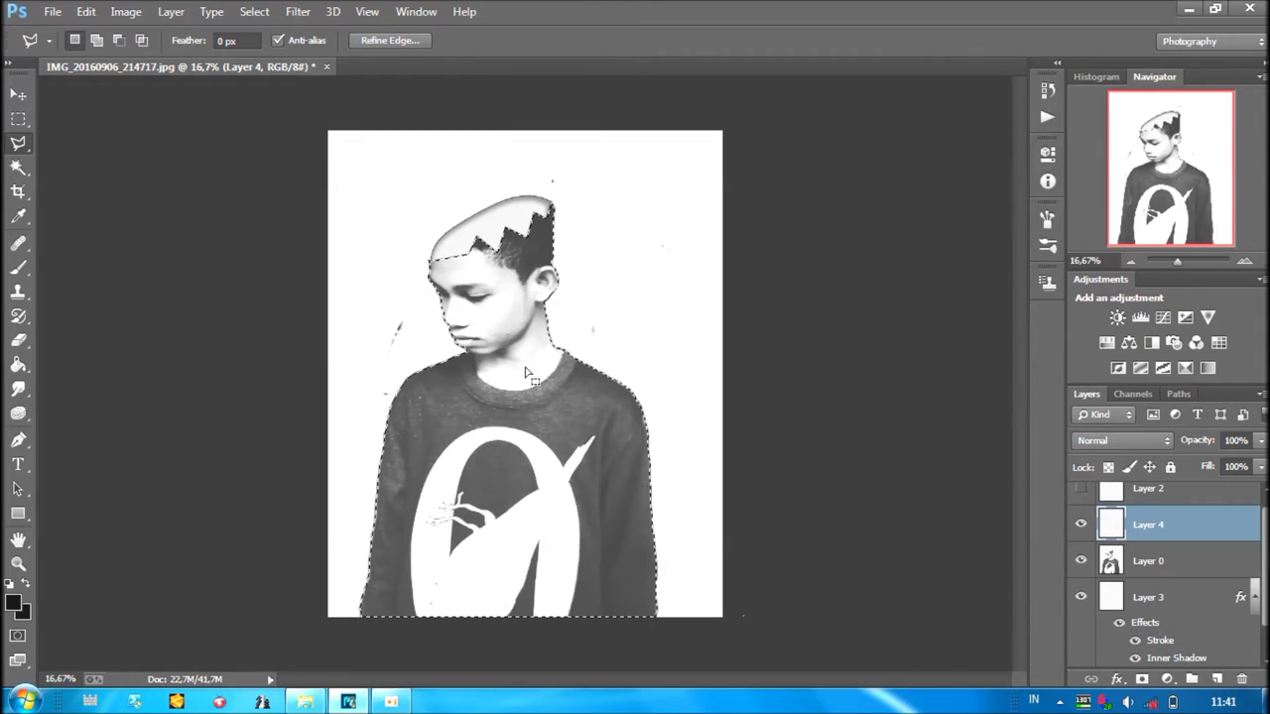
right_click(528, 368)
click(575, 575)
click(746, 172)
key(ctrl+d)
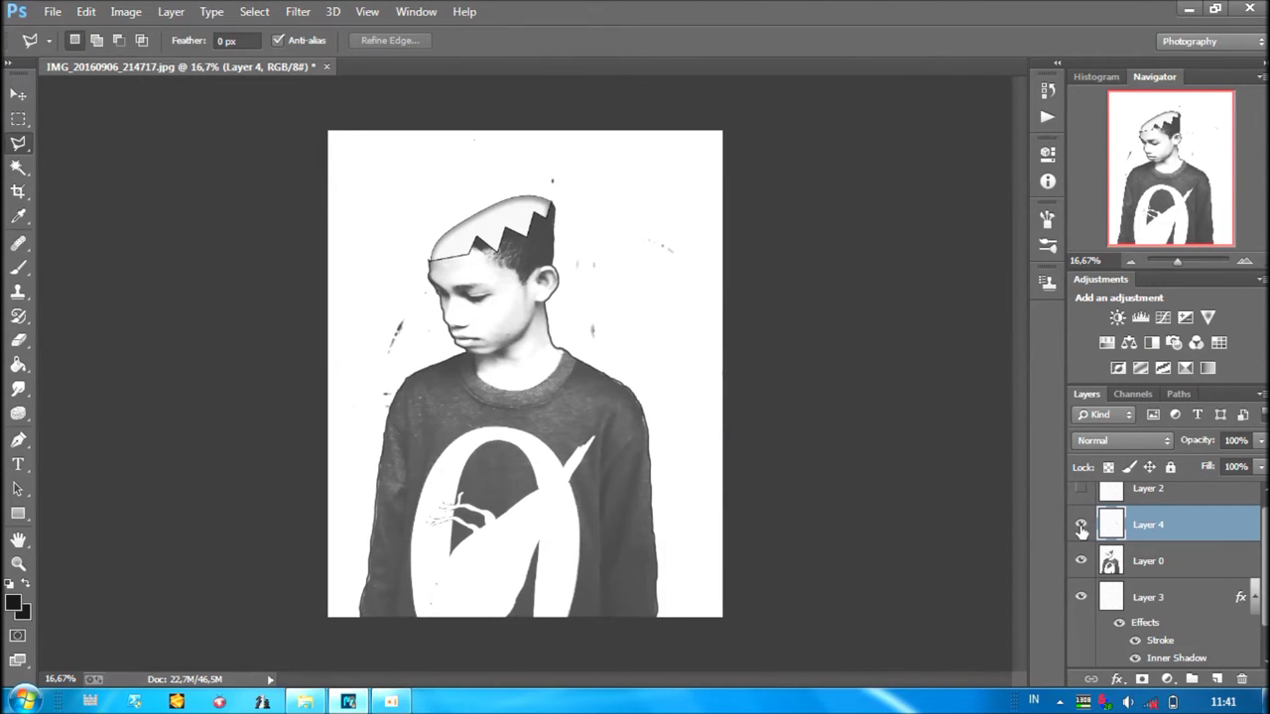
click(1141, 678)
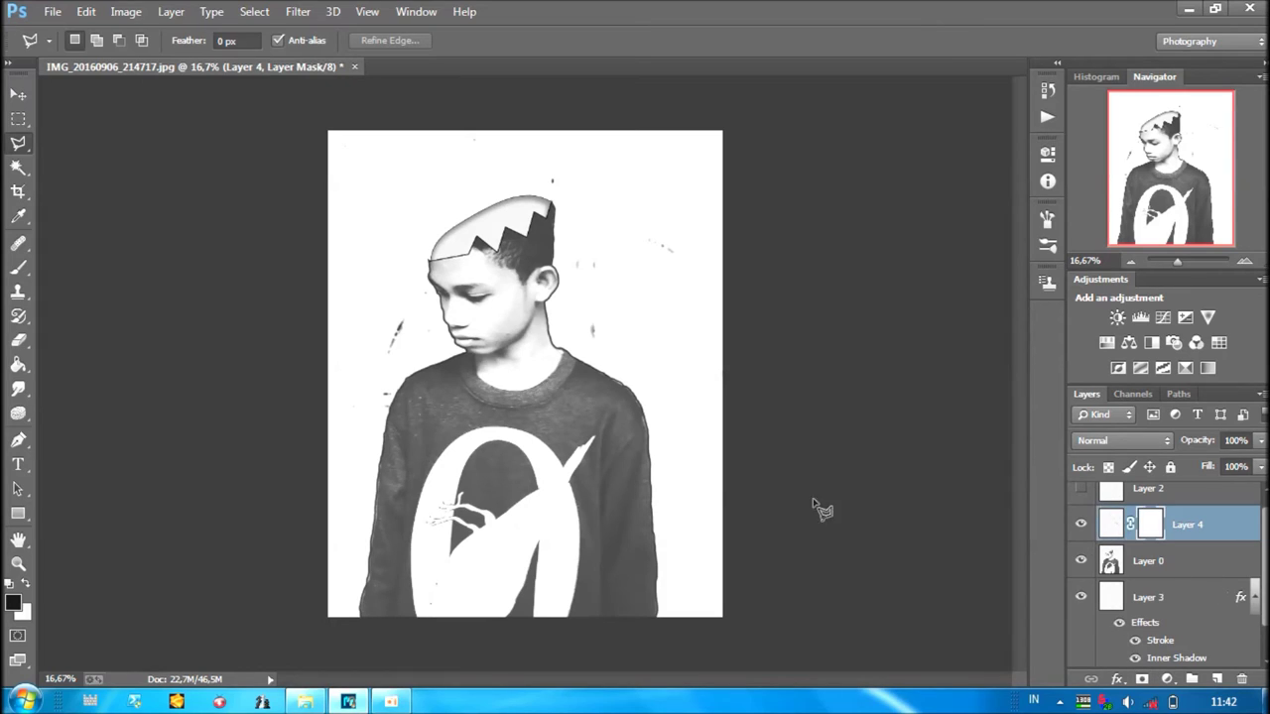
Brush over Layer 4's mask along the body's right edge and the left forehead edge.
click(18, 266)
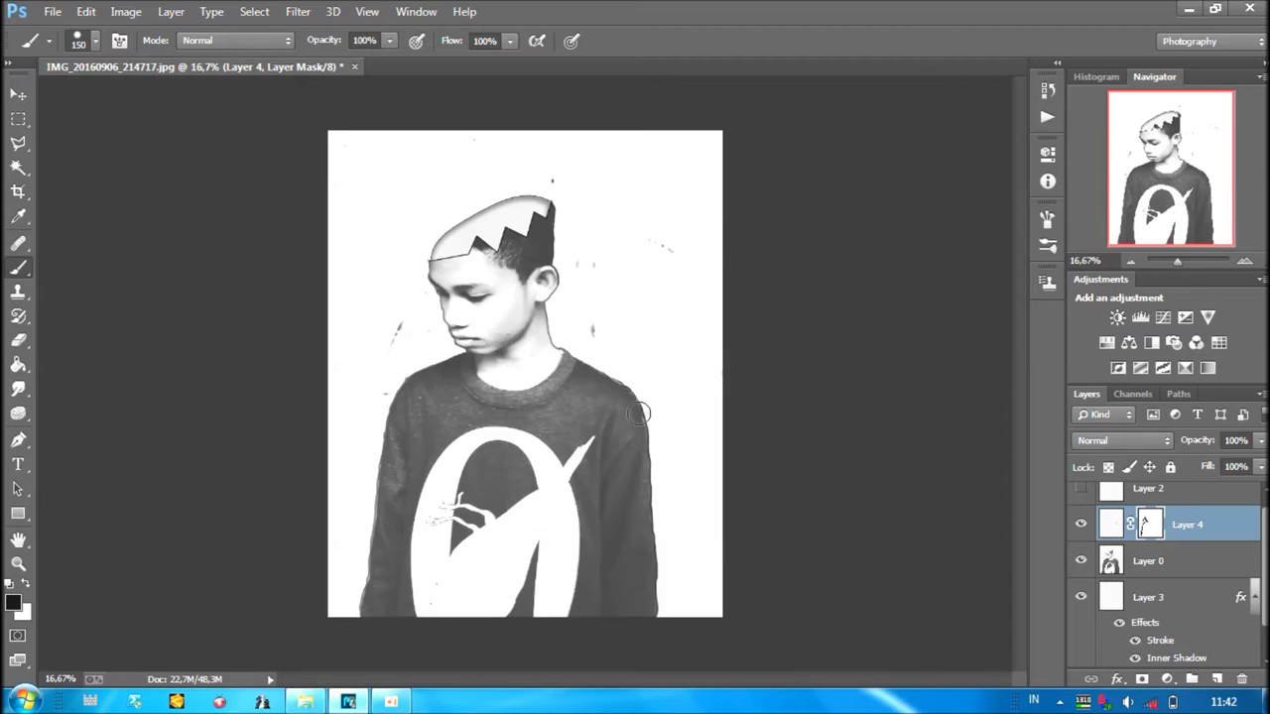
drag(649, 623, 568, 328)
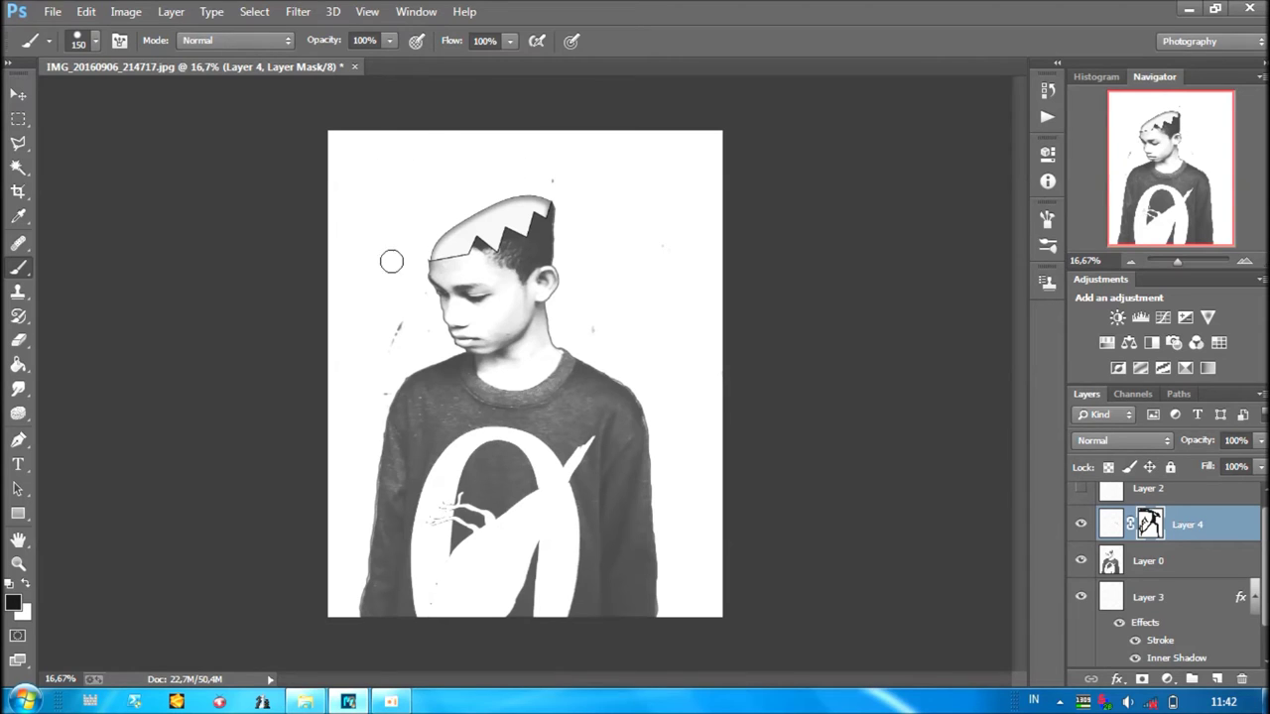
scroll(367, 444, up, 2)
scroll(360, 434, up, 1)
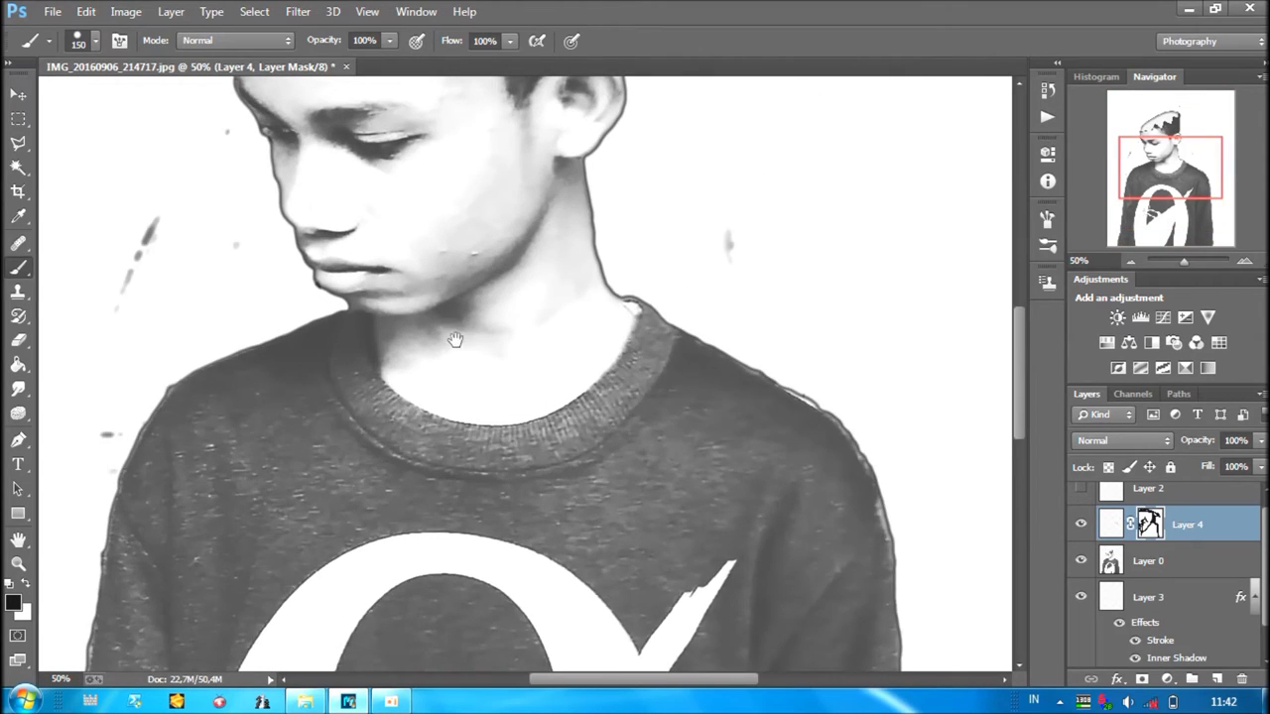
scroll(453, 340, up, 3)
drag(231, 397, 499, 390)
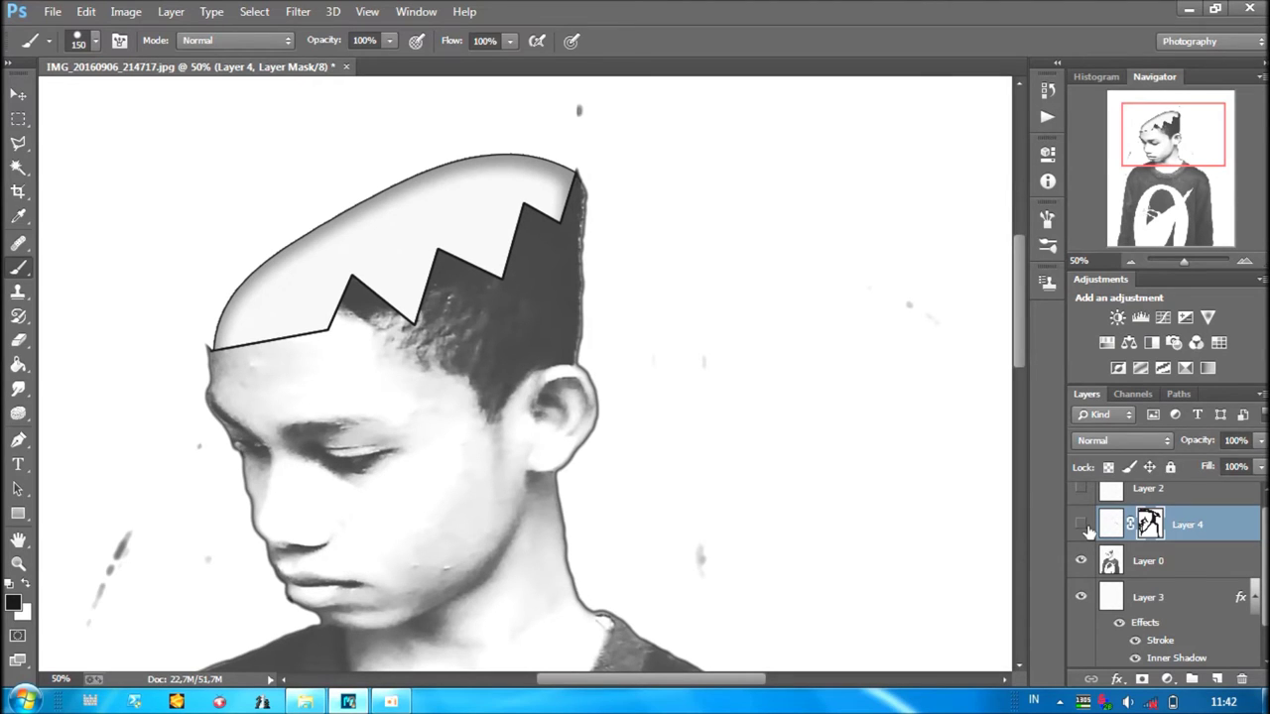
click(1081, 562)
click(1081, 561)
Show the hair shape on Layer 2 and nudge it slightly left.
click(1082, 561)
click(1081, 562)
click(1082, 488)
click(1081, 488)
click(1109, 491)
click(1079, 500)
key(v)
key(Left)
key(Left)
key(Left)
key(Left)
key(Left)
key(Left)
Load Layer 2's hair outline and stroke it, centred, on new Layer 5, then deselect and zoom out.
ctrl+click(1111, 501)
click(1217, 681)
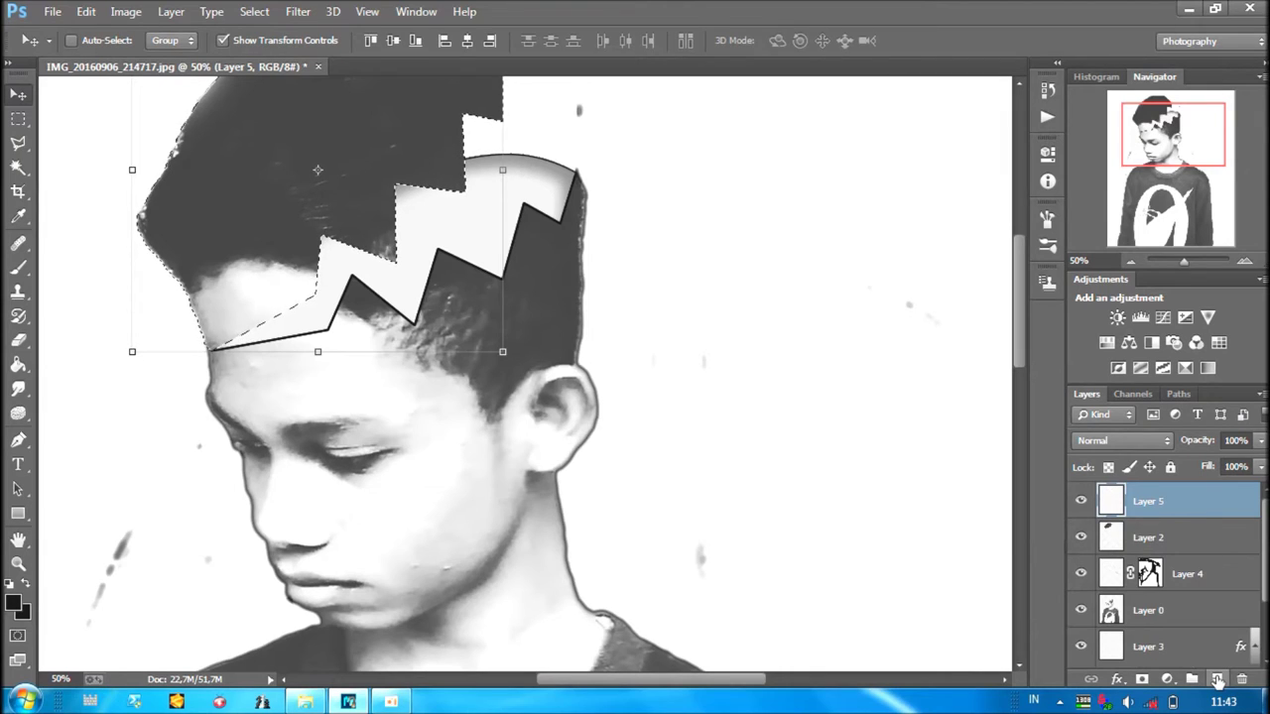
click(18, 118)
right_click(341, 206)
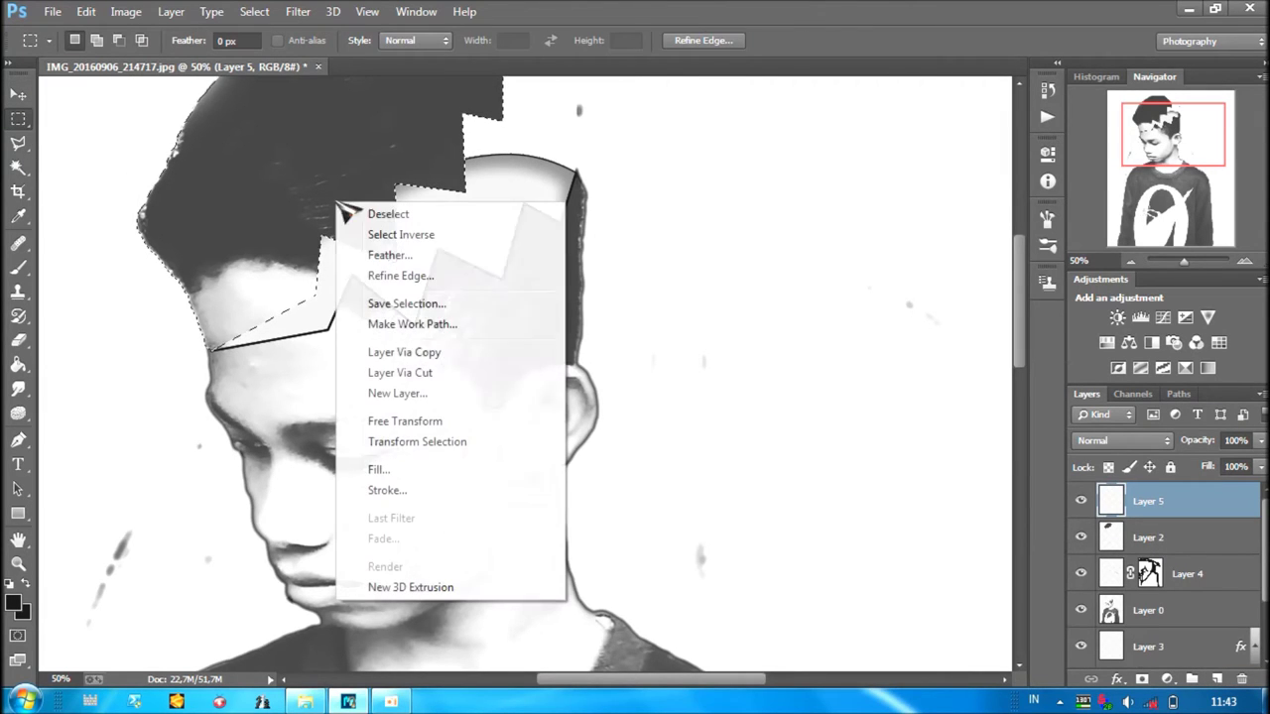
click(422, 489)
click(570, 282)
click(743, 175)
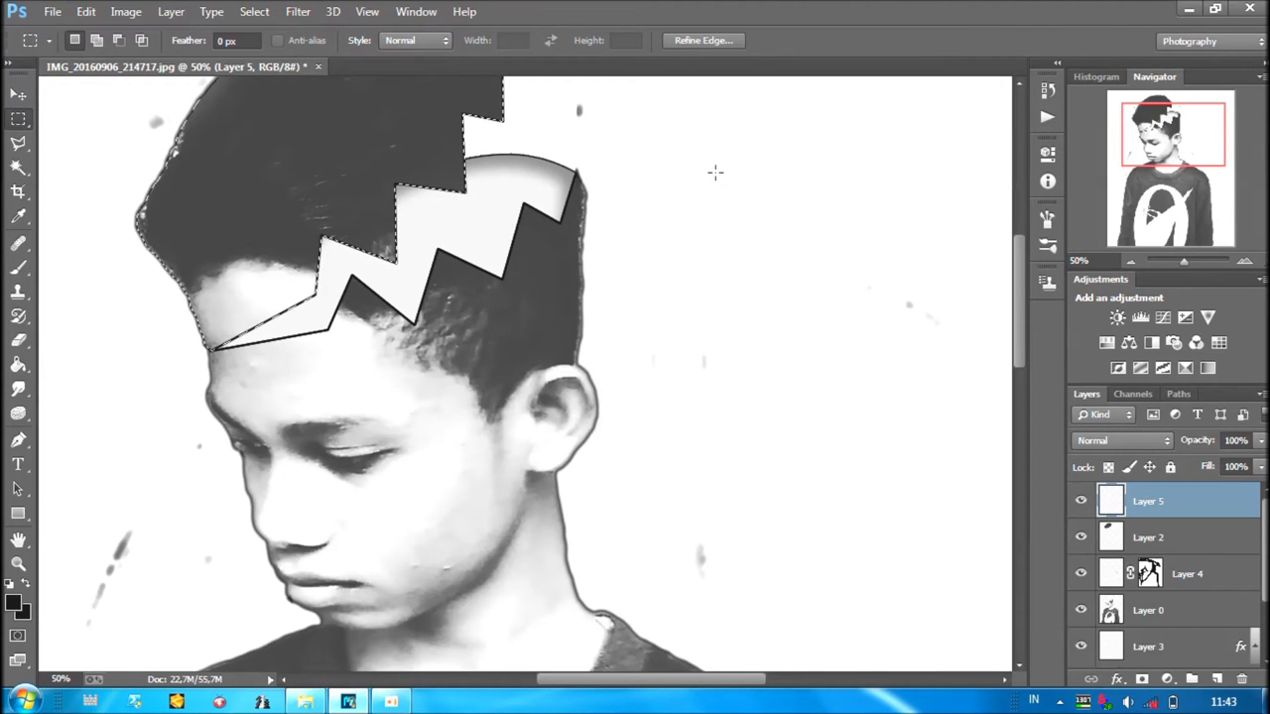
key(ctrl+d)
drag(548, 393, 551, 494)
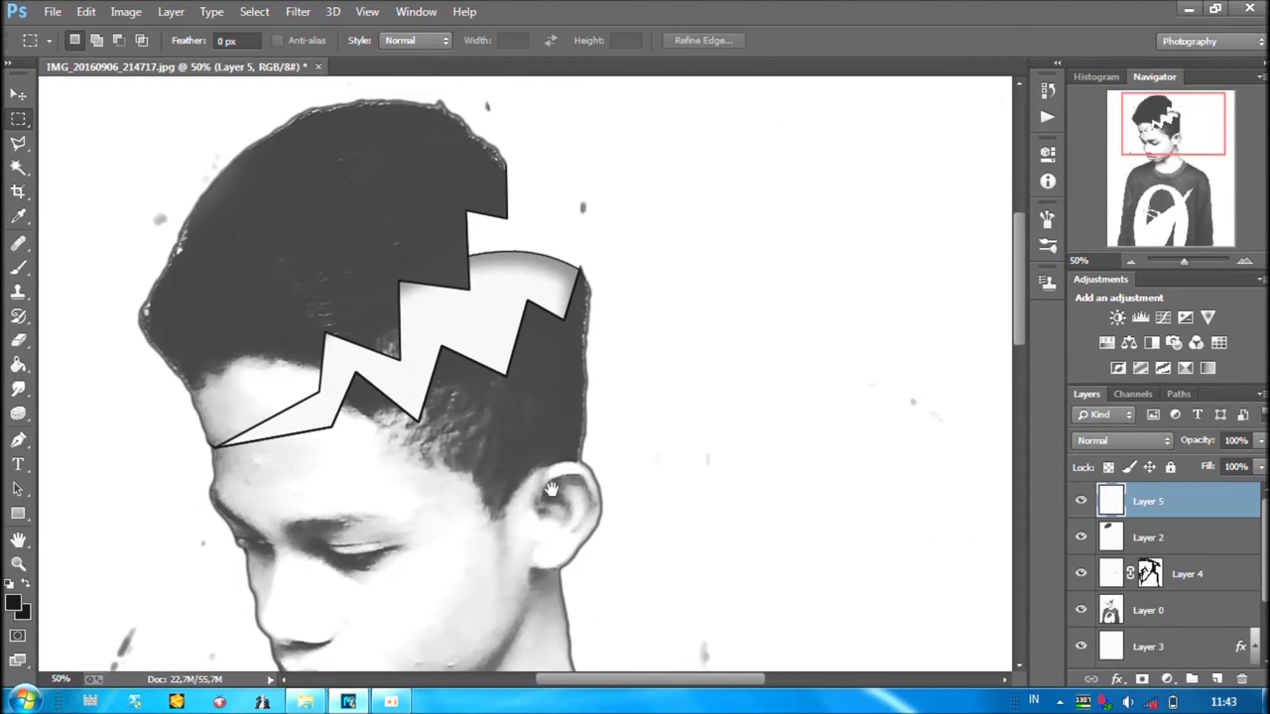
key(ctrl+minus)
key(ctrl+minus)
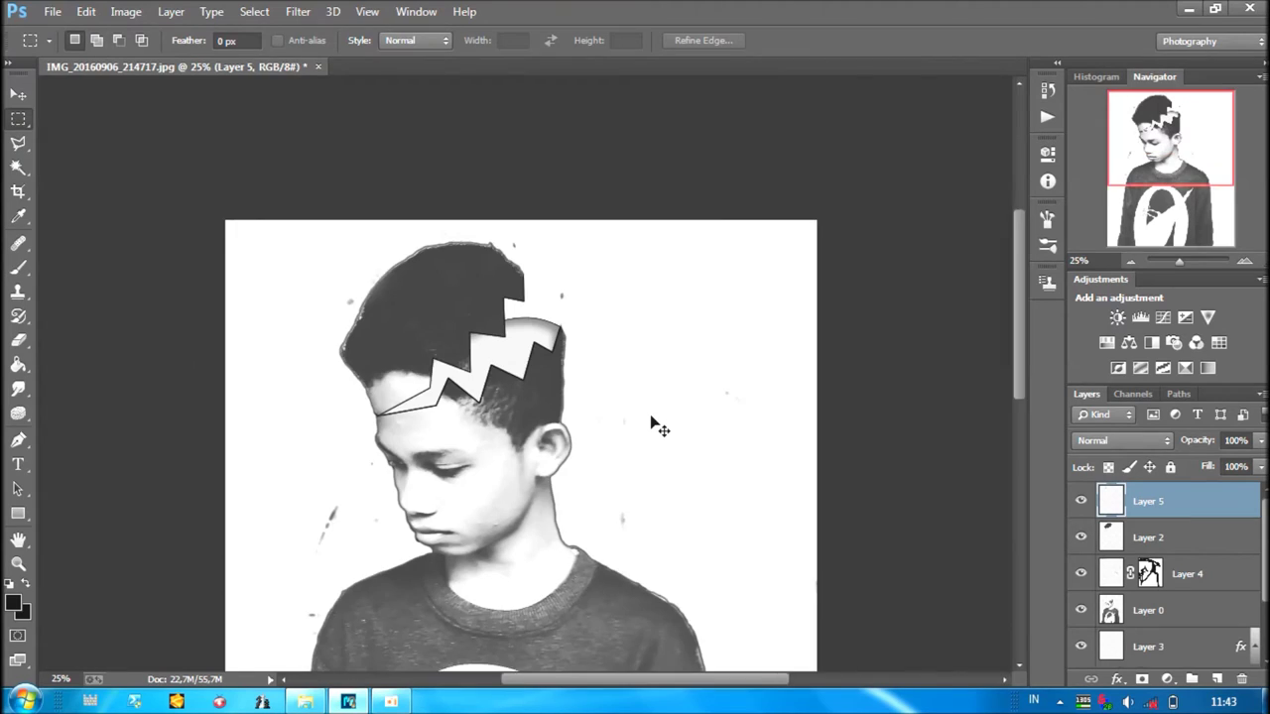
key(ctrl+minus)
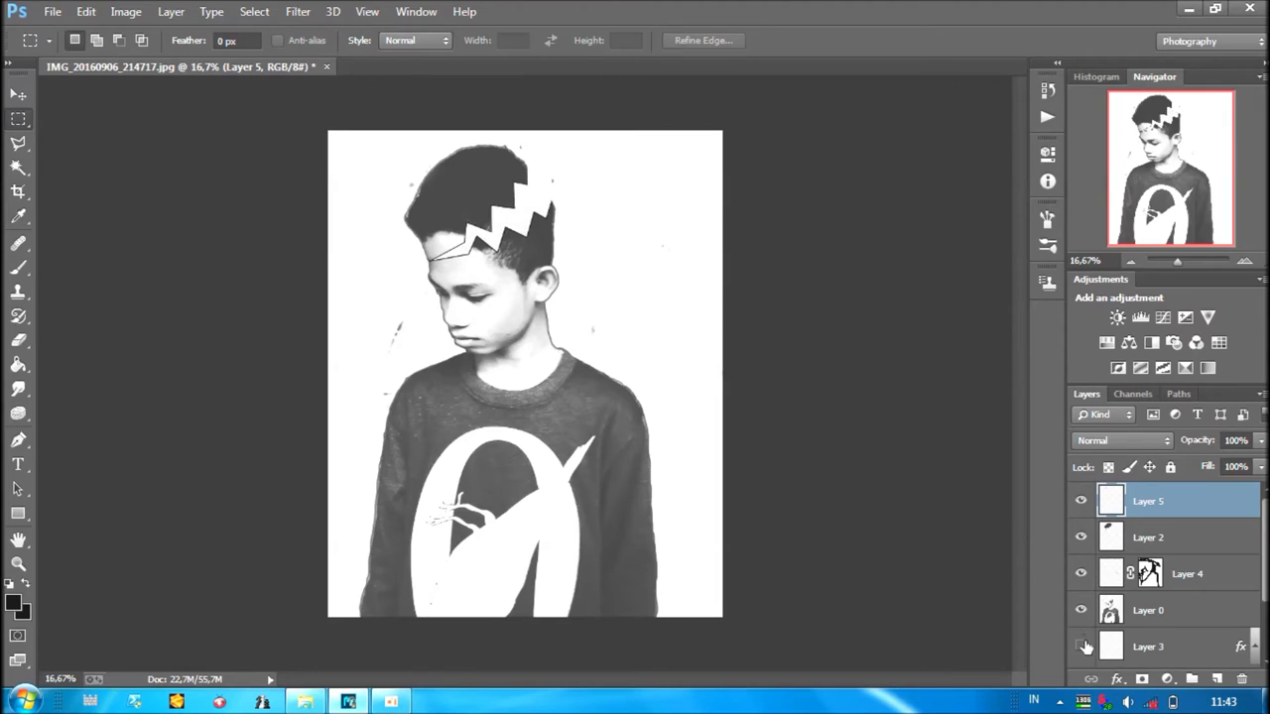
Retune Layer 3's Inner Shadow to Distance 28 px, Choke 56% and Size 79 px.
scroll(1086, 645, down, 2)
click(1081, 563)
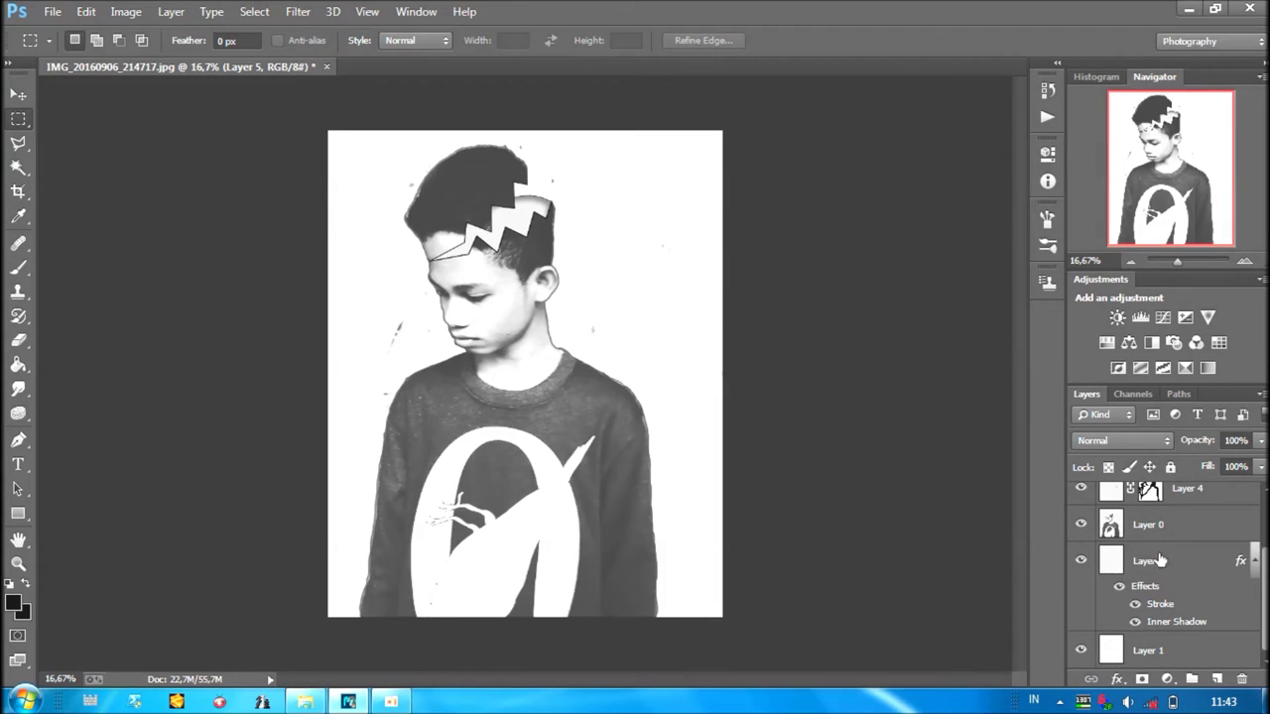
double_click(1209, 563)
click(724, 268)
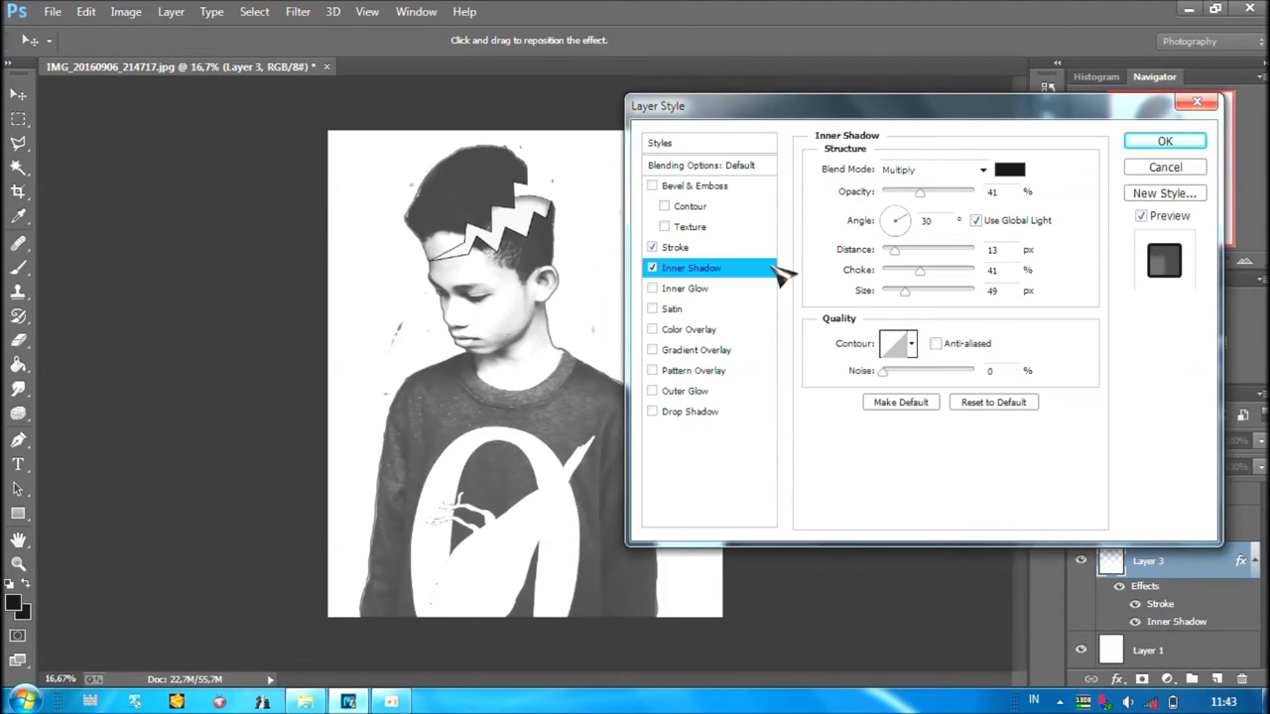
mouse_move(903, 253)
mouse_down()
mouse_move(932, 270)
mouse_move(929, 291)
mouse_move(914, 292)
mouse_up()
drag(901, 249, 917, 250)
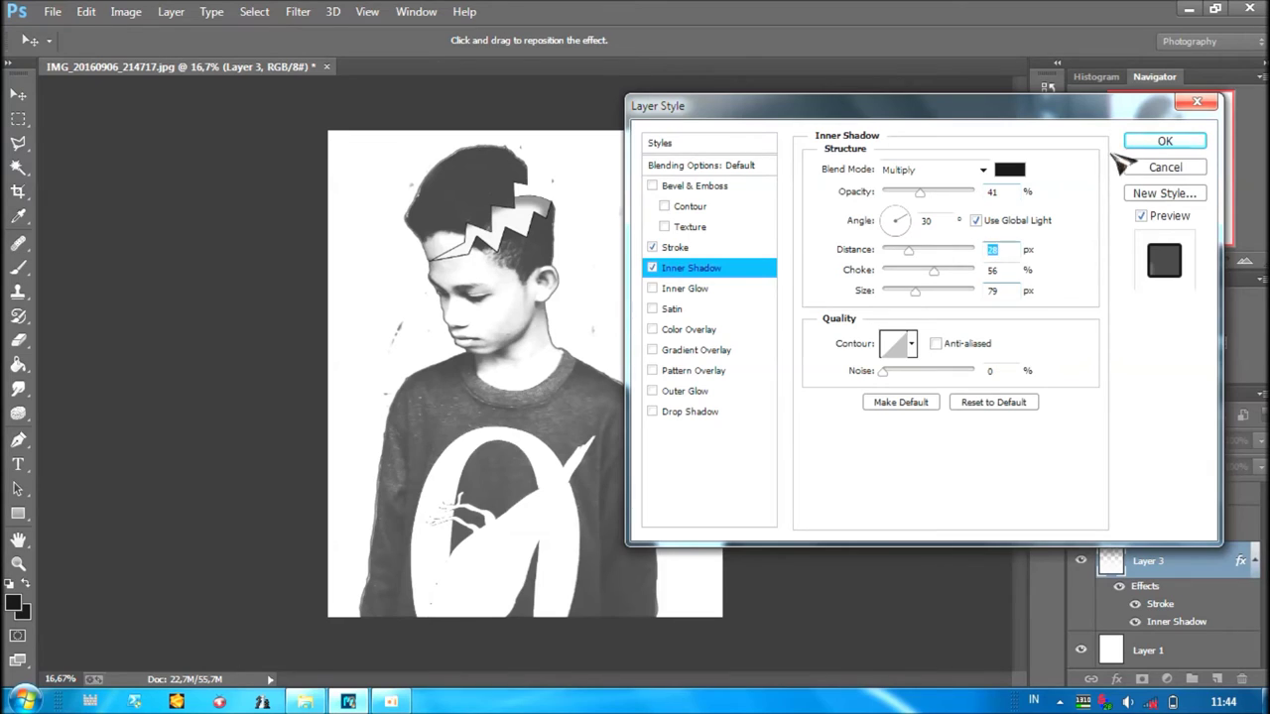
click(1164, 141)
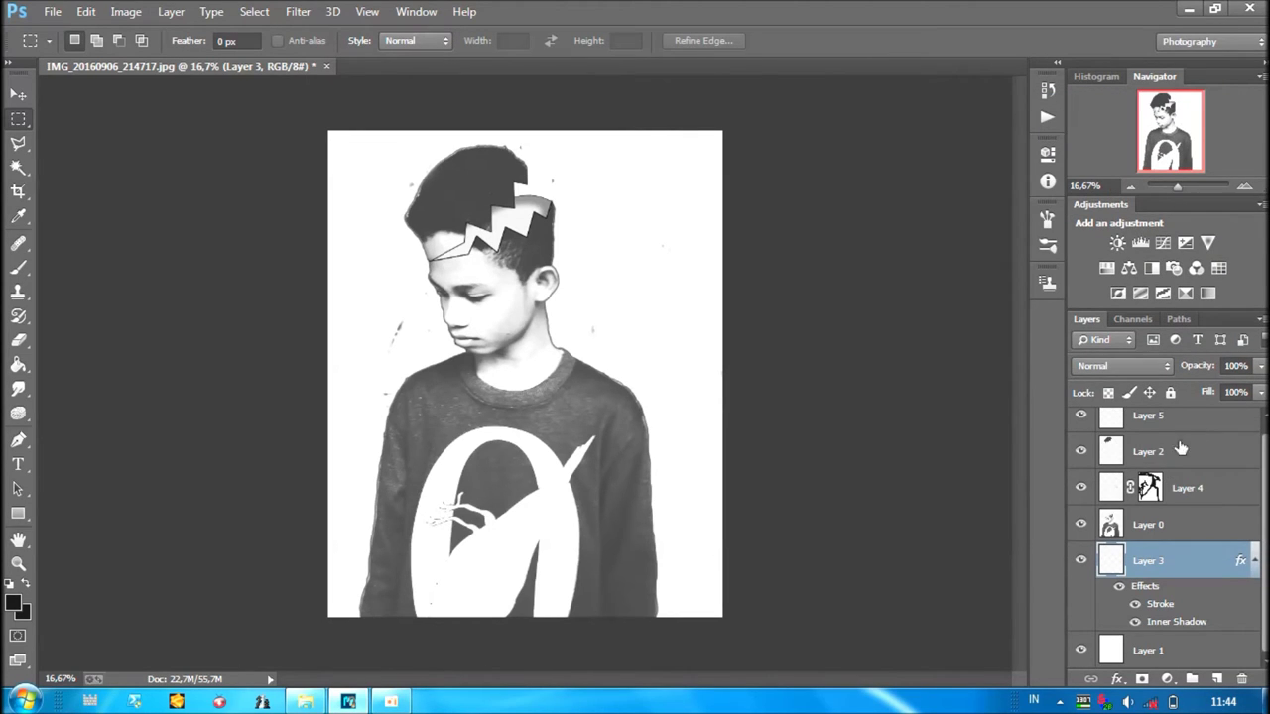
Erase the stray background specks on Layer 0 with the Eraser.
click(1082, 426)
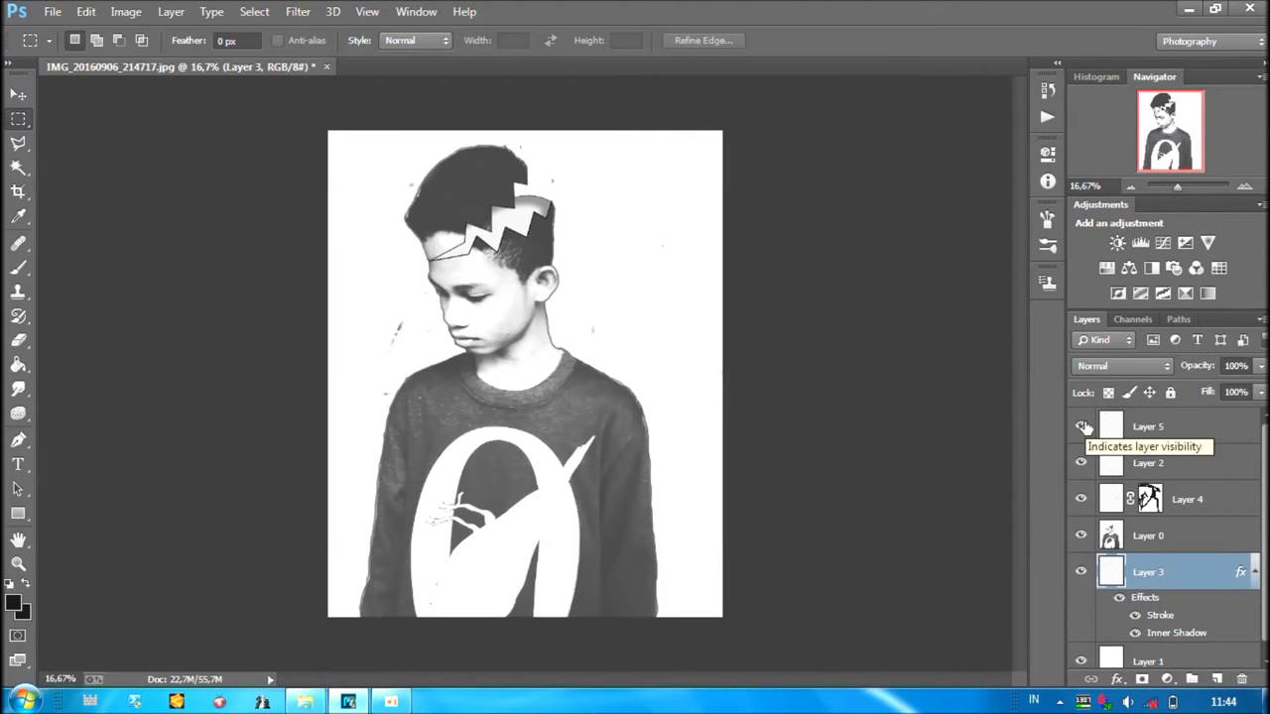
click(1176, 432)
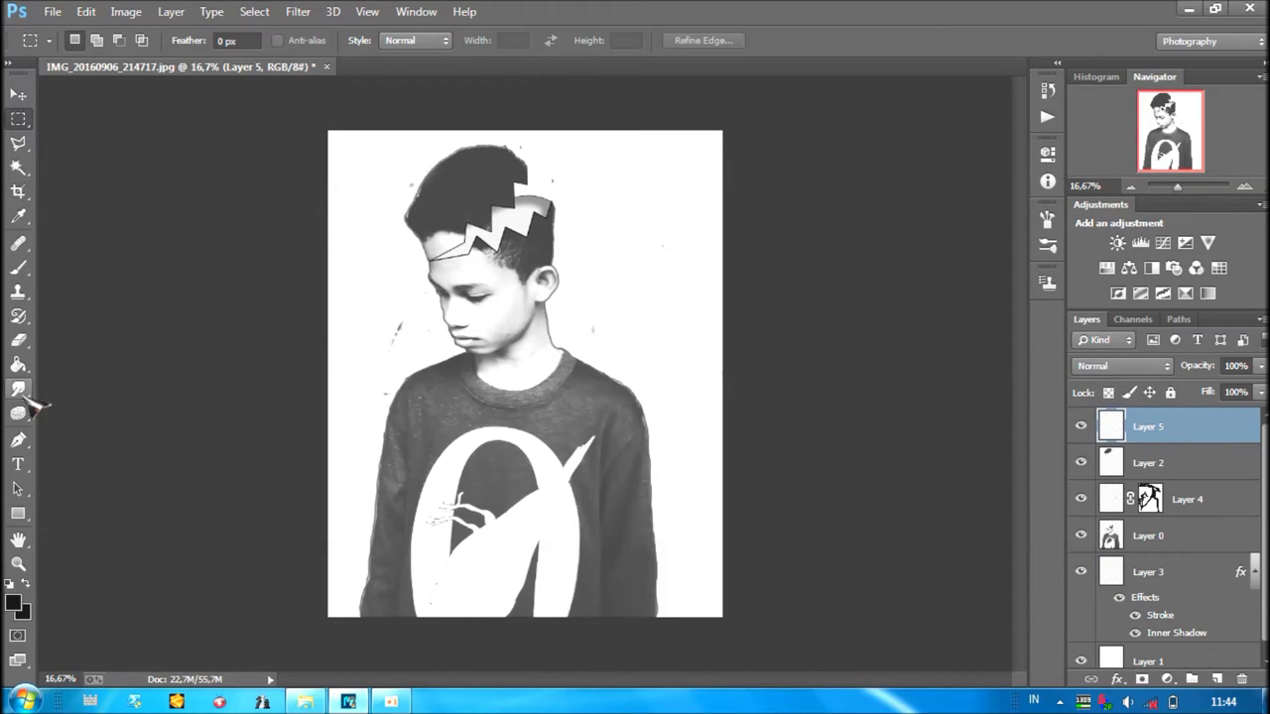
click(18, 340)
right_click(432, 346)
click(419, 171)
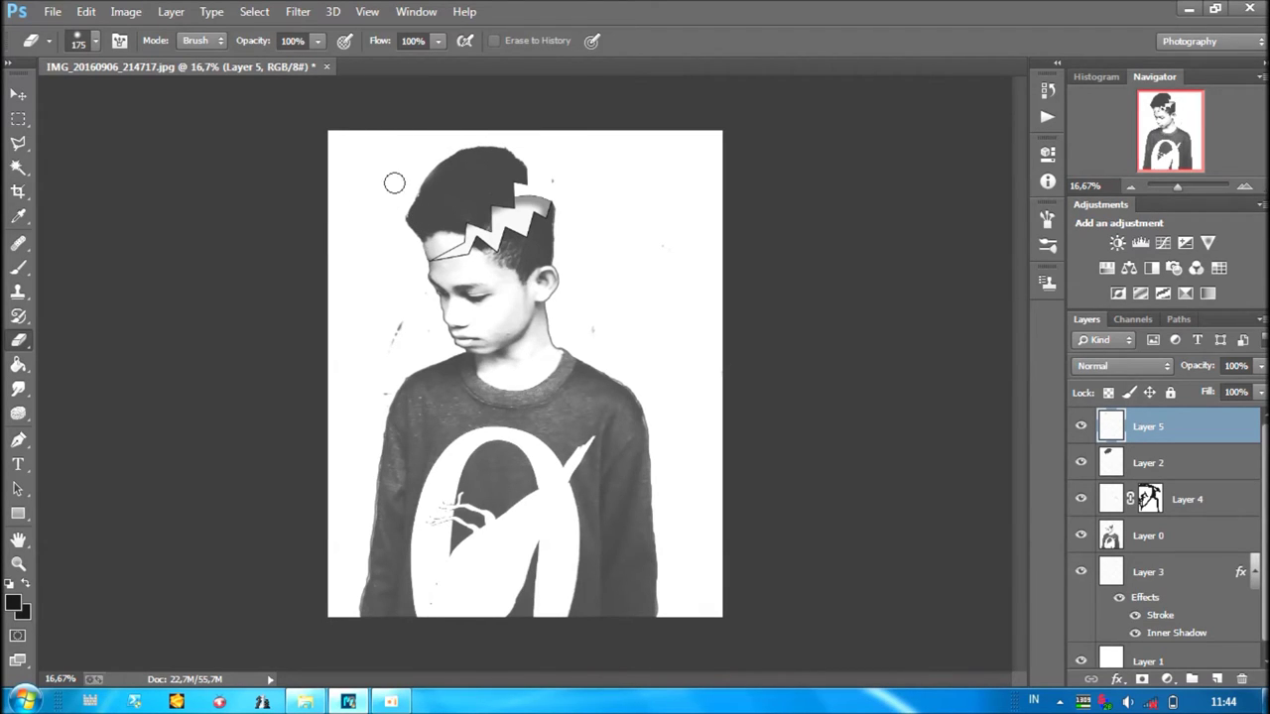
click(1116, 500)
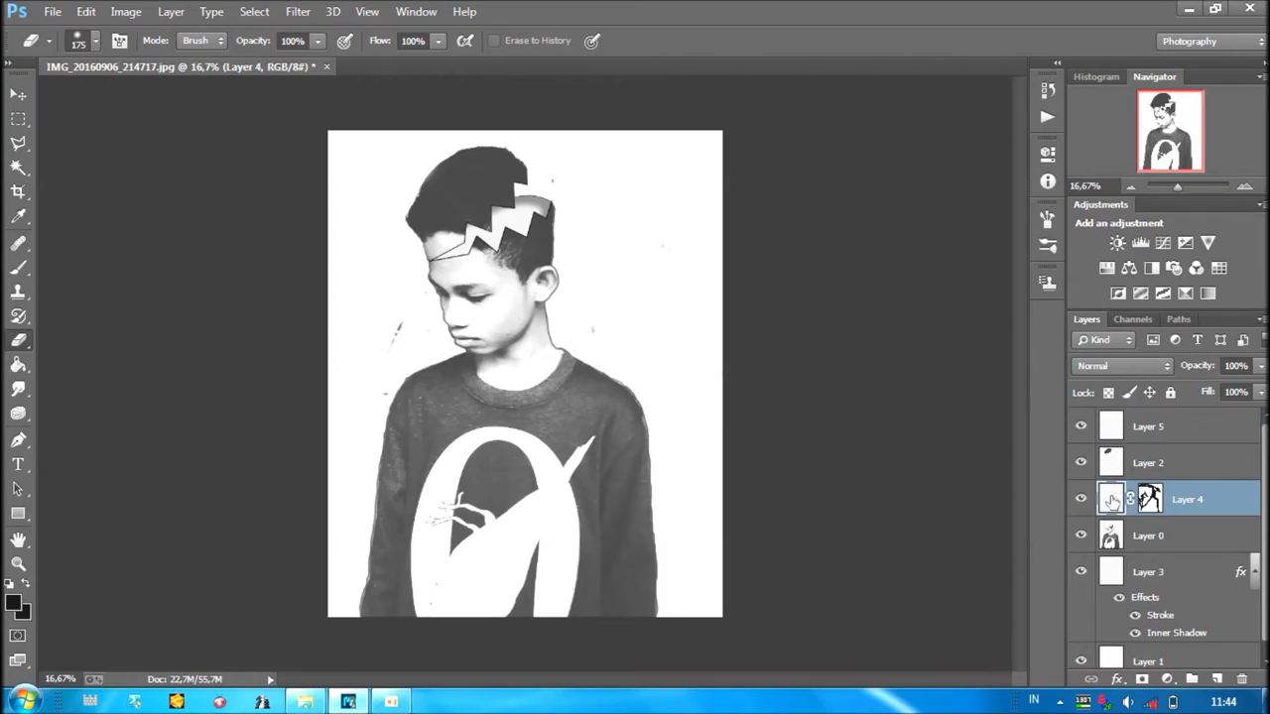
right_click(1148, 501)
key(Escape)
click(1081, 535)
click(1188, 545)
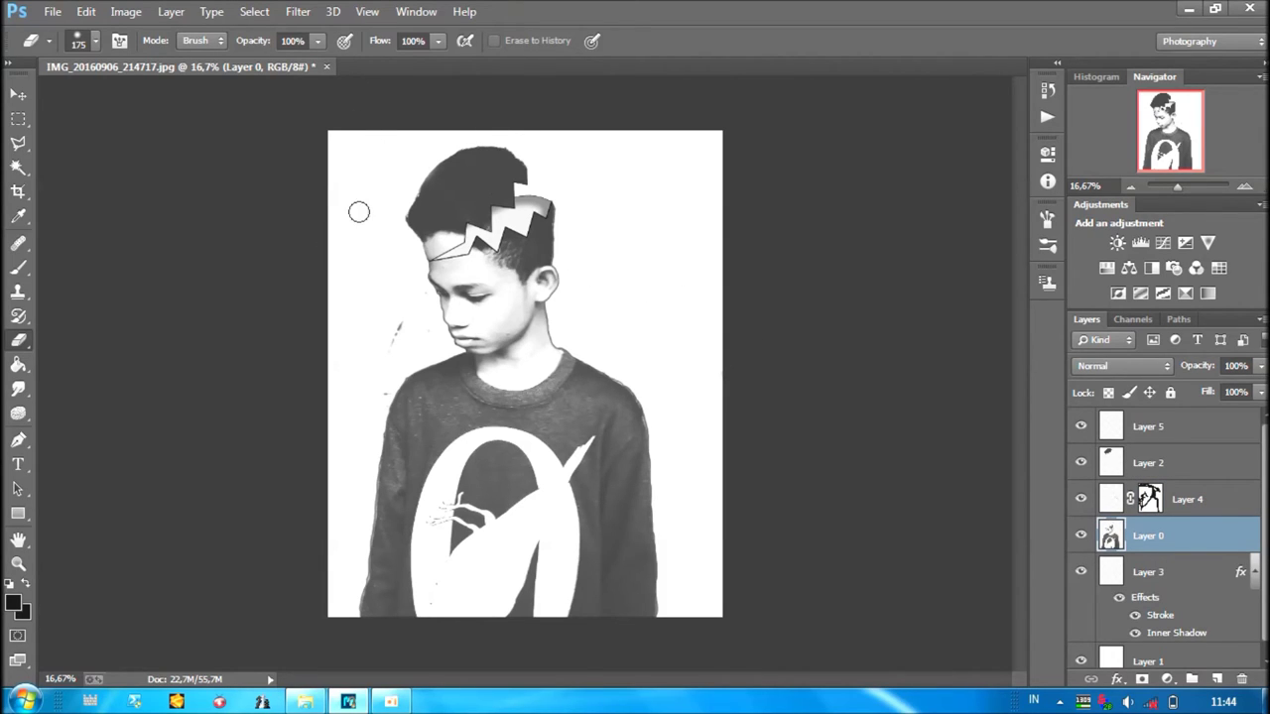
key(ctrl+z)
click(1081, 537)
click(1081, 536)
Merge the Layer 2 hair shape into Layer 5.
click(1218, 437)
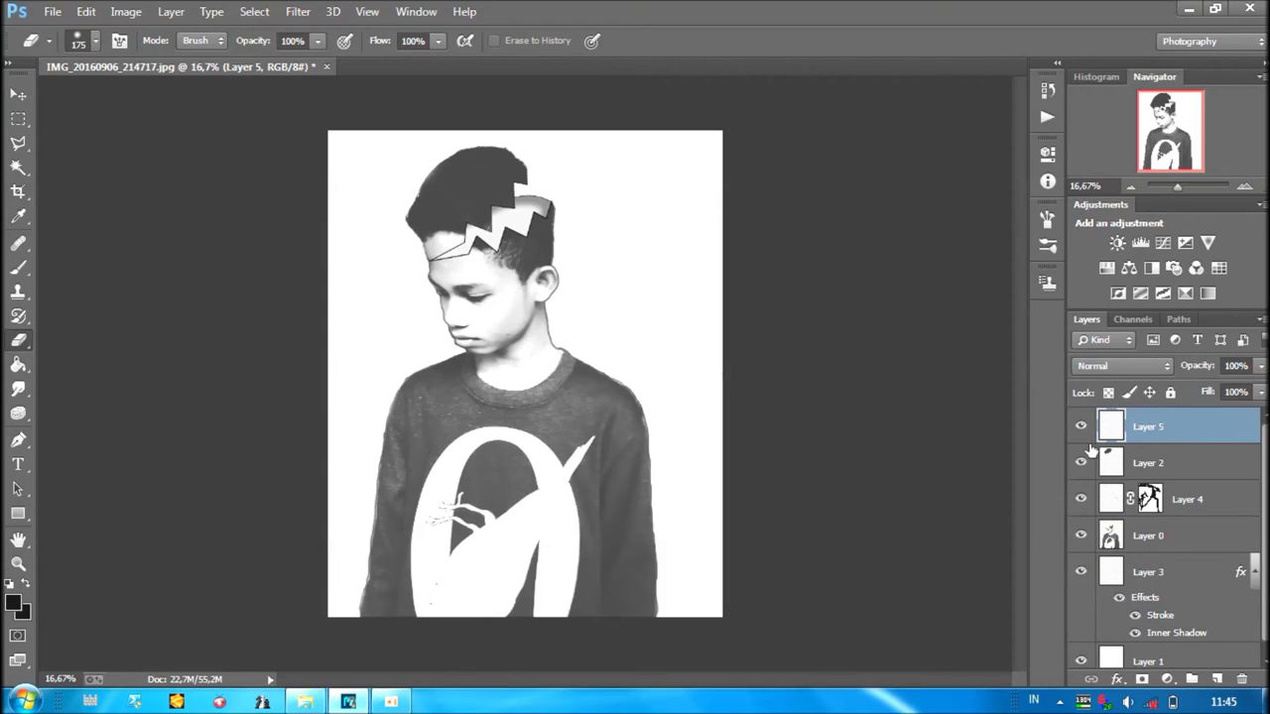
click(1080, 463)
click(1080, 463)
ctrl+click(1190, 464)
right_click(1204, 466)
click(873, 530)
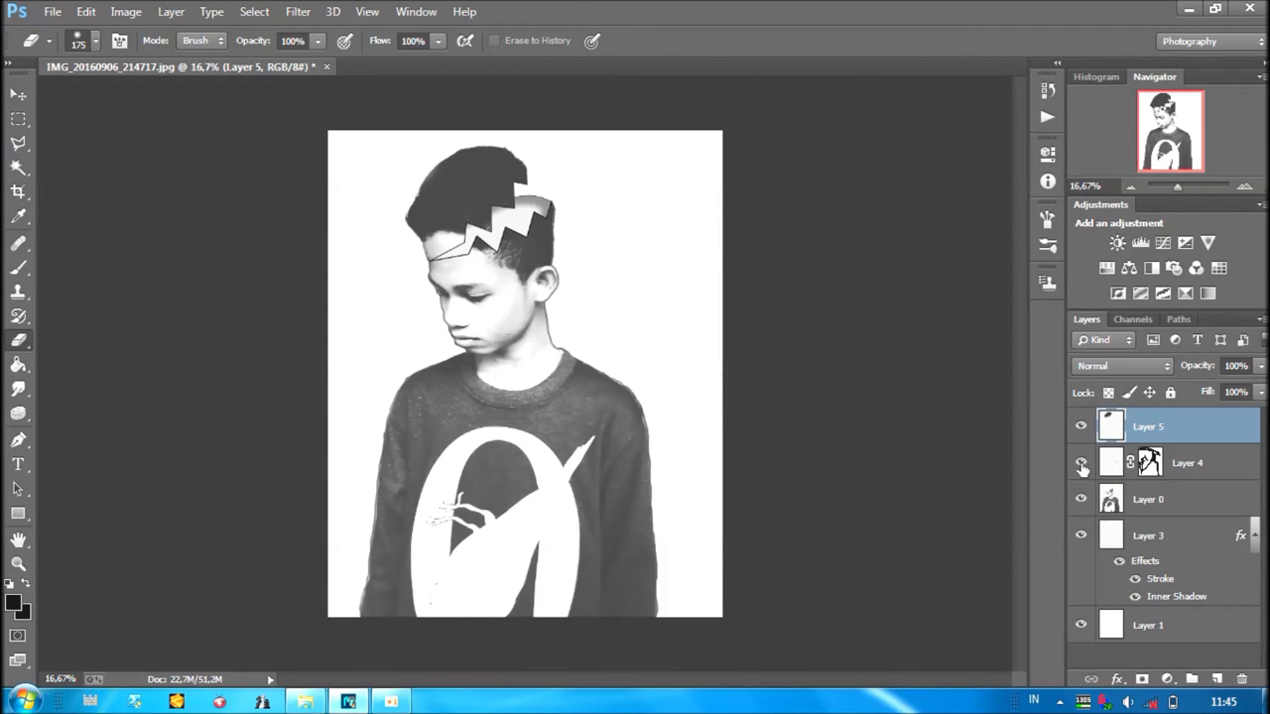
Delete the unused Layer 4 and reselect Layer 5.
click(1081, 463)
click(1081, 502)
click(1081, 502)
drag(1205, 463, 1240, 678)
click(1081, 463)
click(1081, 463)
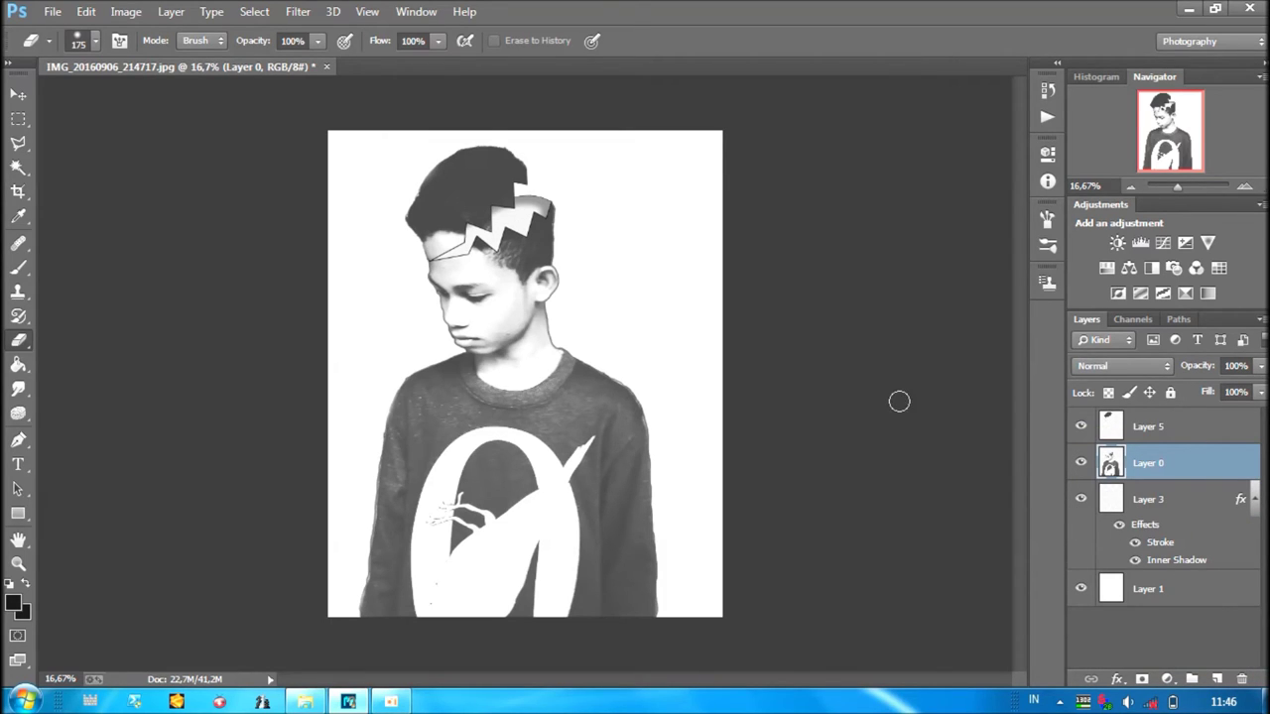
click(1216, 423)
Rotate the hair piece on Layer 5 about 8 degrees with Free Transform.
key(v)
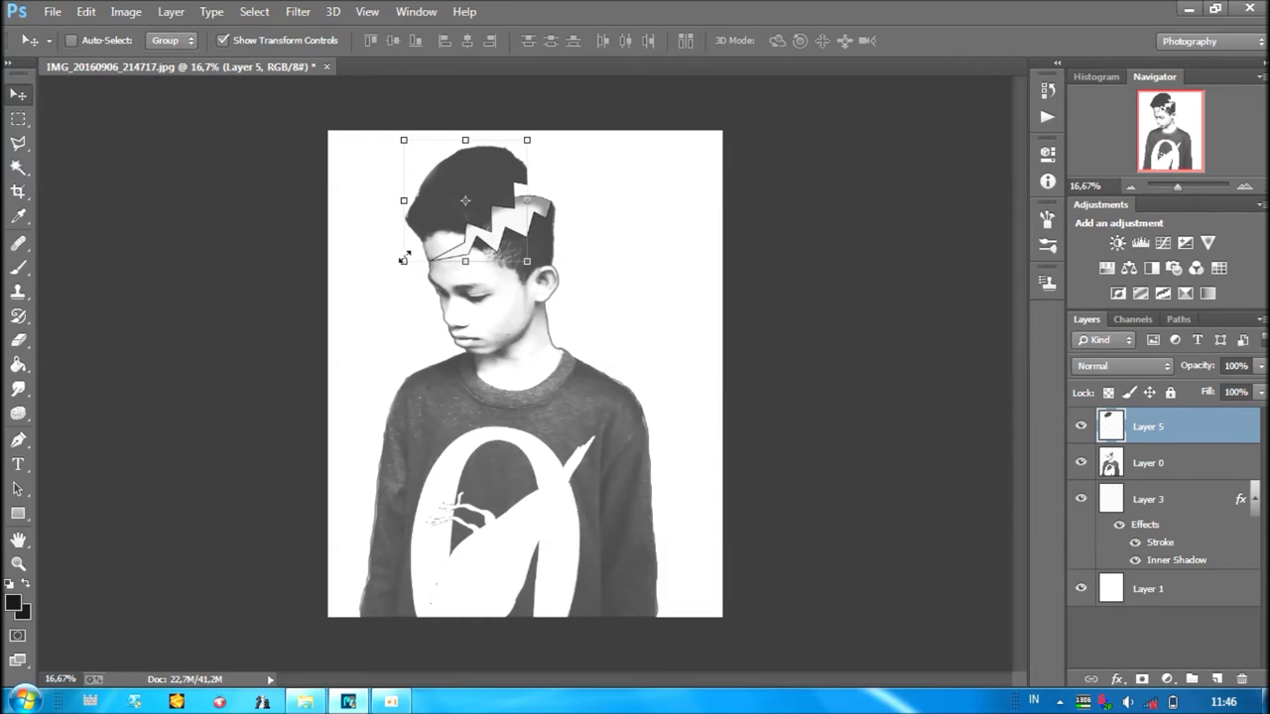
key(ctrl+t)
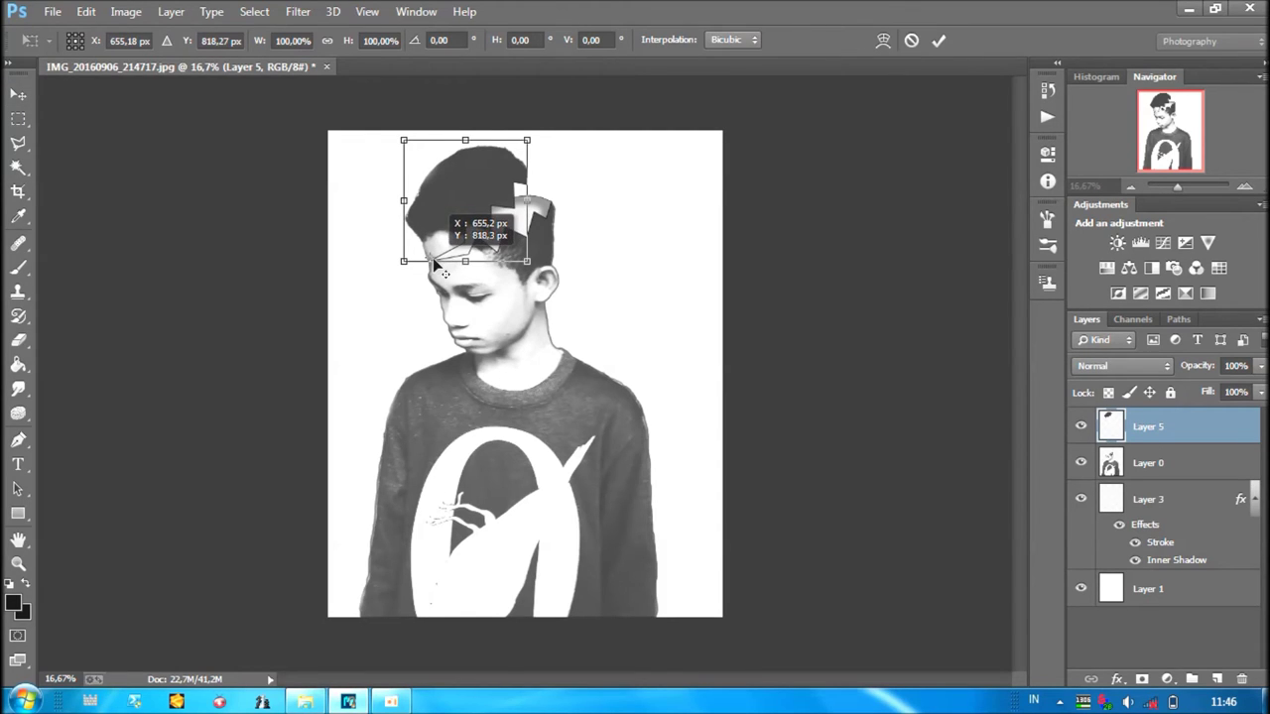
mouse_move(544, 132)
mouse_down()
mouse_move(543, 156)
mouse_move(509, 146)
mouse_up()
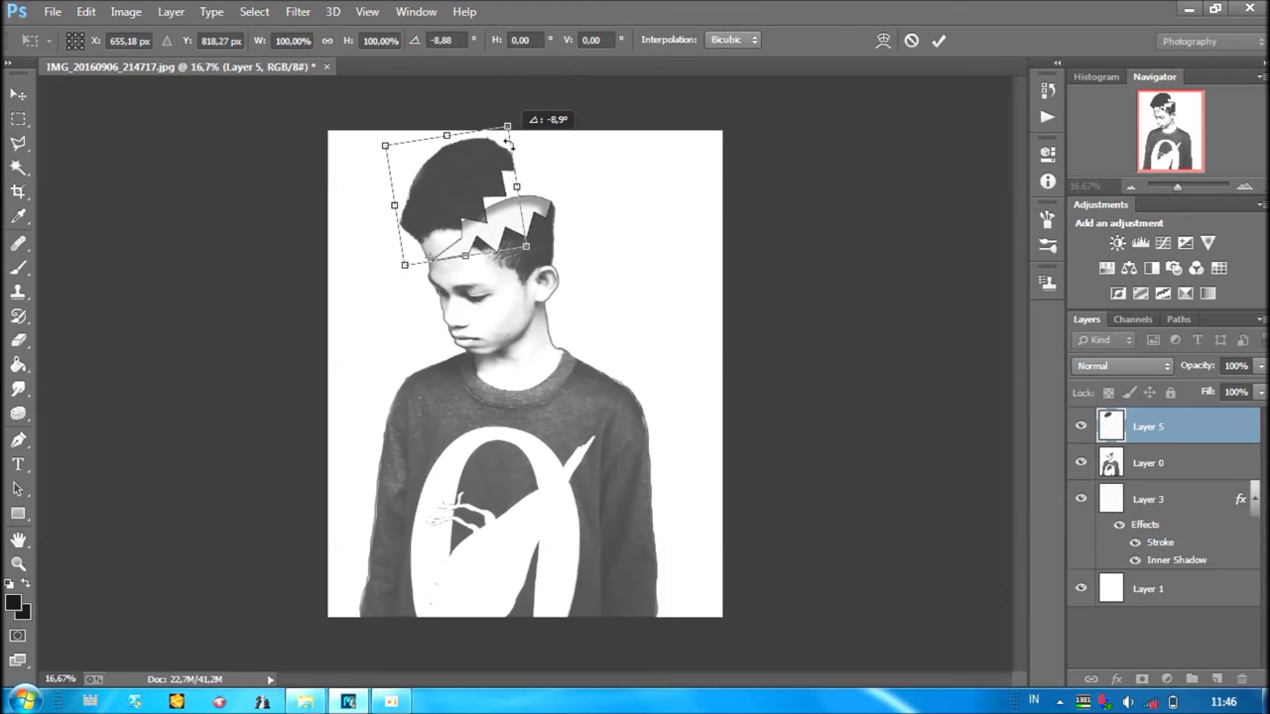
drag(509, 146, 520, 143)
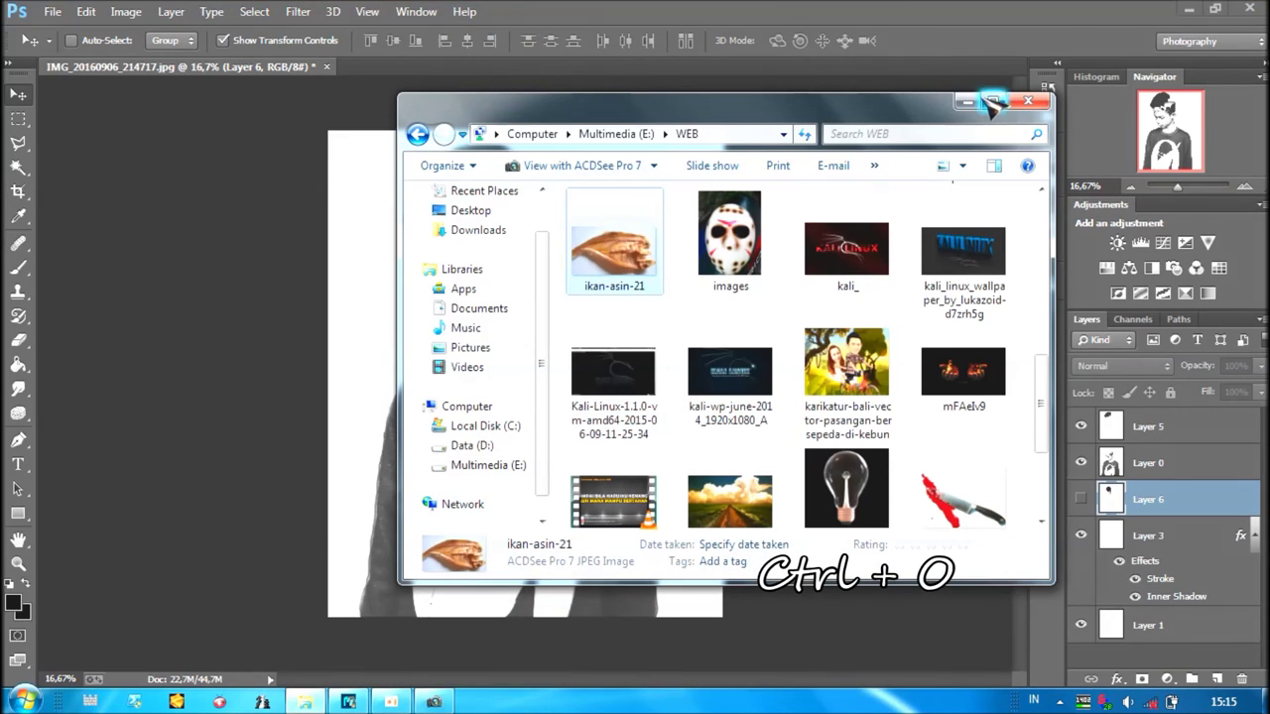
Place the ikan-asin-21 fish photo beside the head as the top layer.
drag(615, 268, 382, 315)
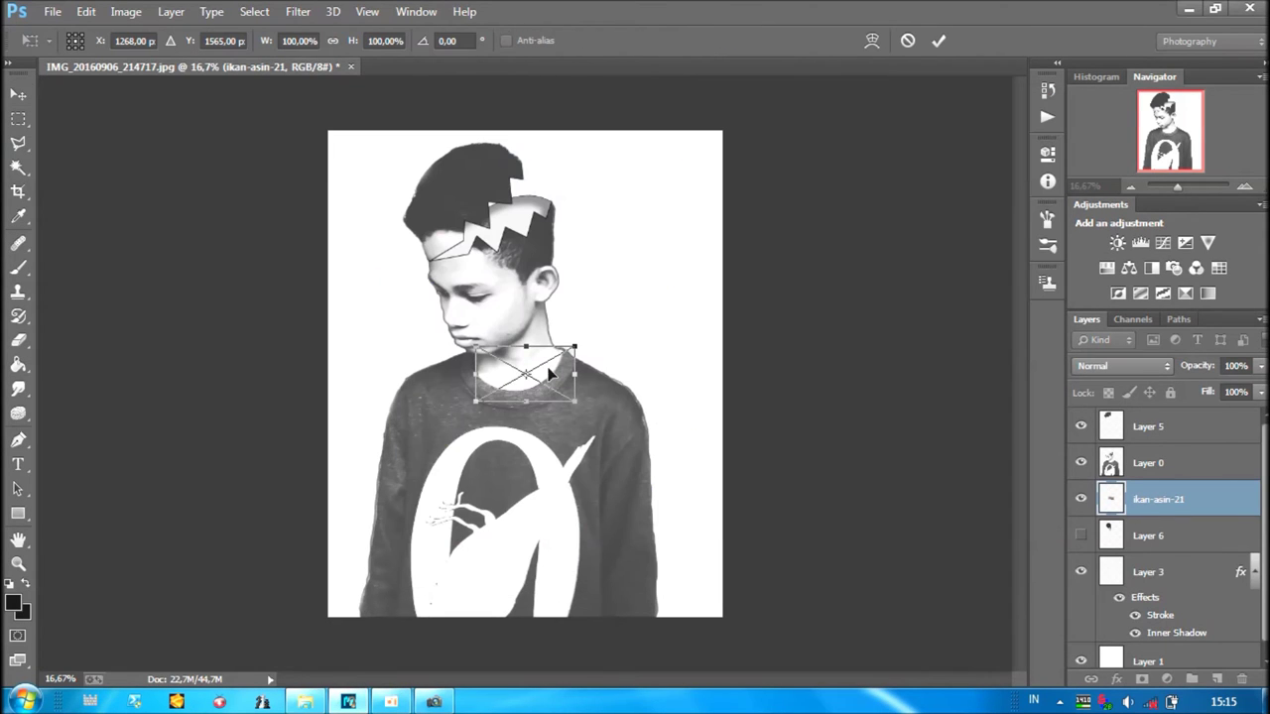
drag(525, 369, 624, 234)
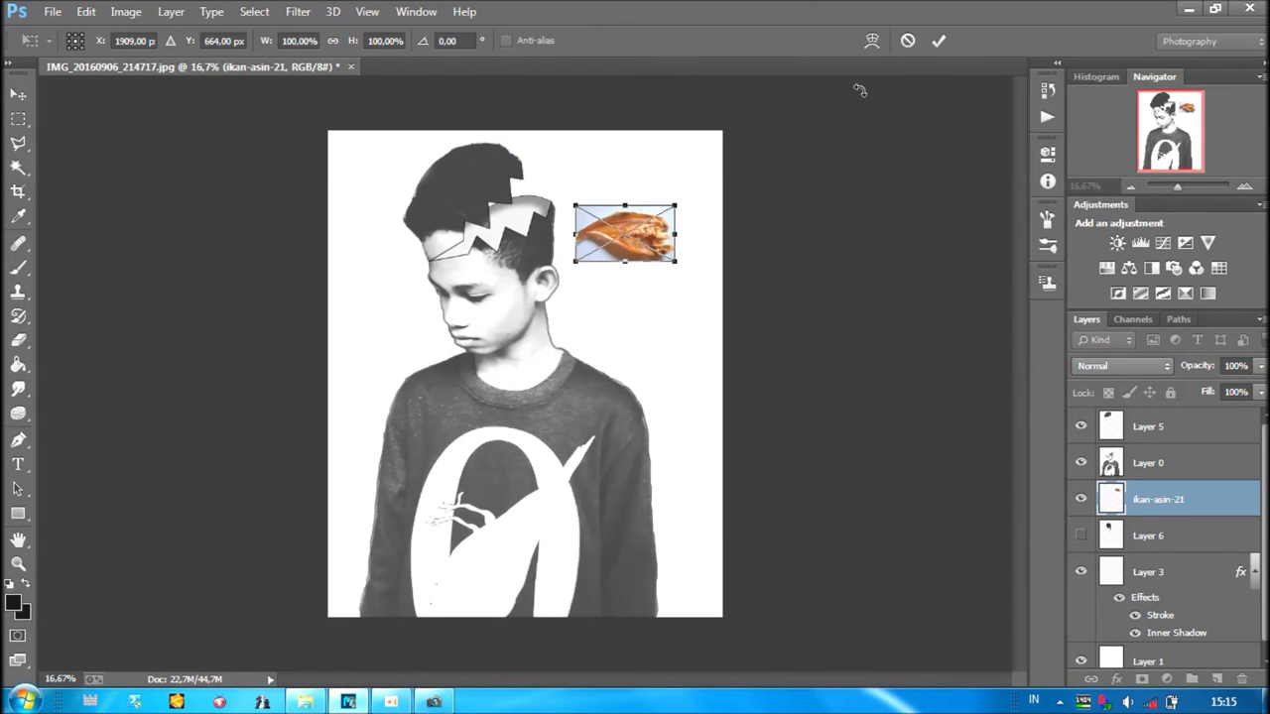
key(ctrl+plus)
key(ctrl+plus)
key(ctrl+plus)
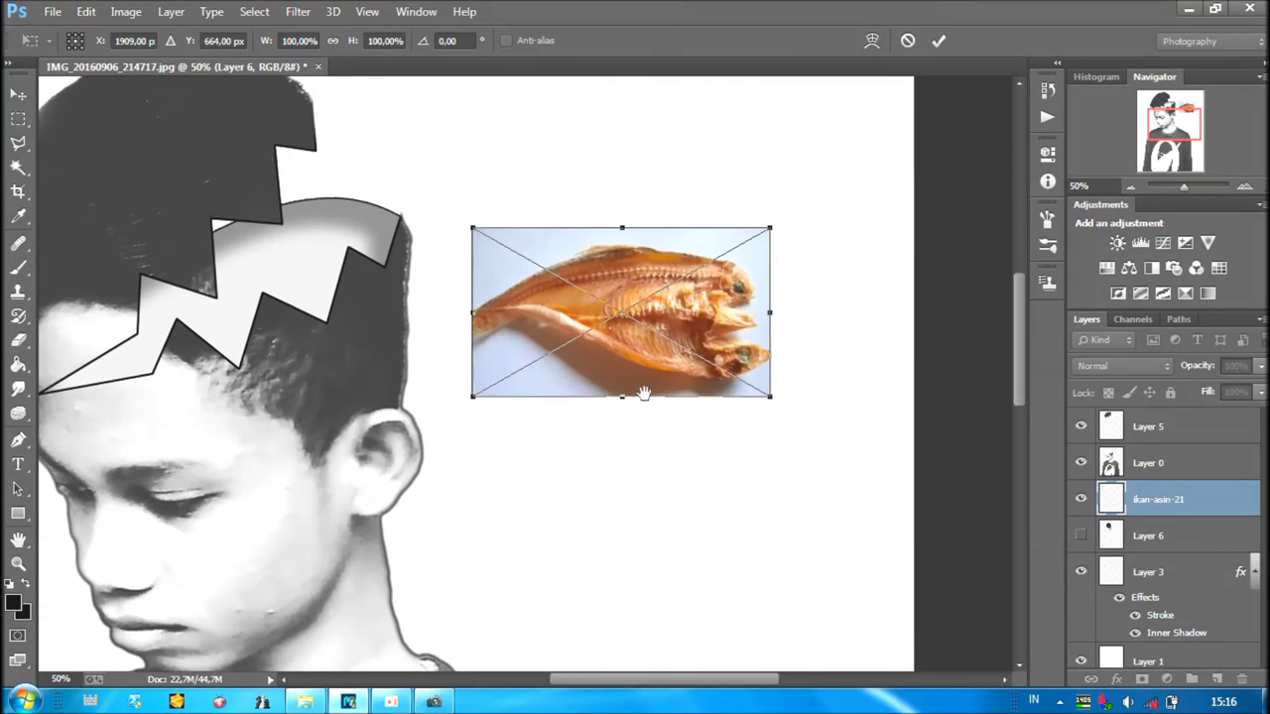
click(938, 41)
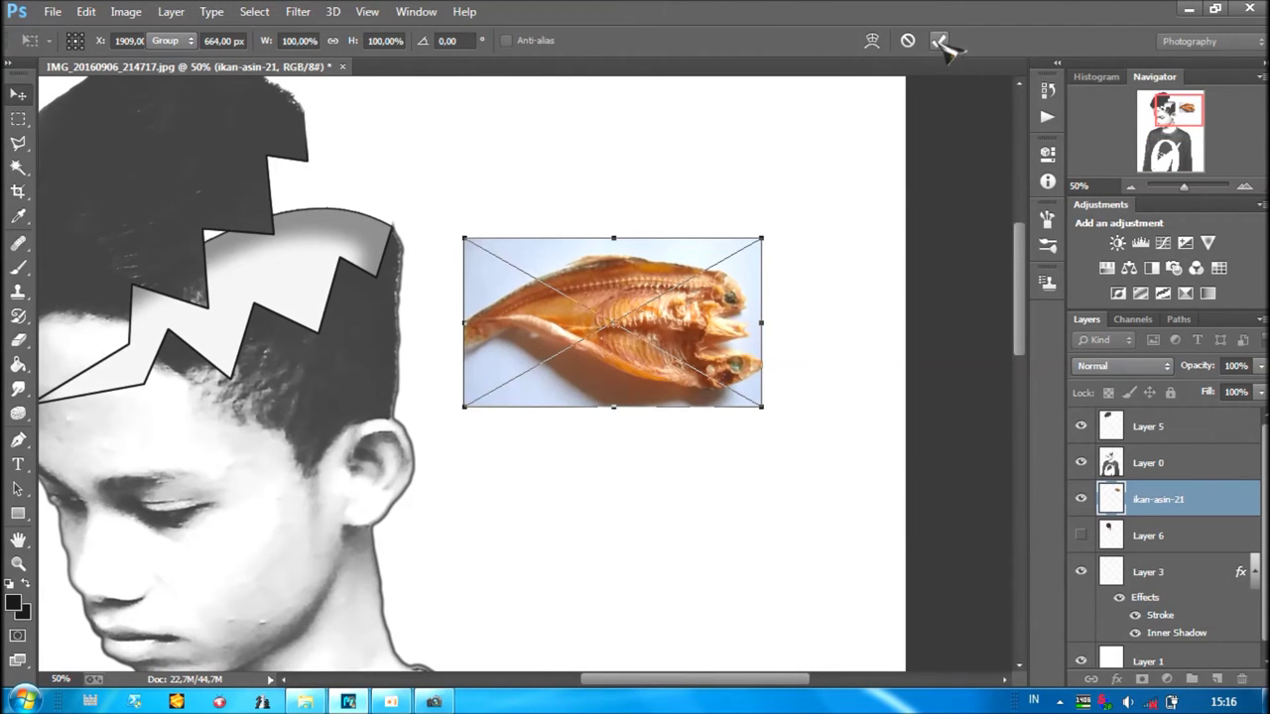
drag(1220, 503, 1200, 421)
click(1080, 427)
click(1080, 426)
Magic Wand the fish photo's pale background, adding the area below the tail.
click(18, 167)
click(496, 342)
click(96, 39)
click(543, 372)
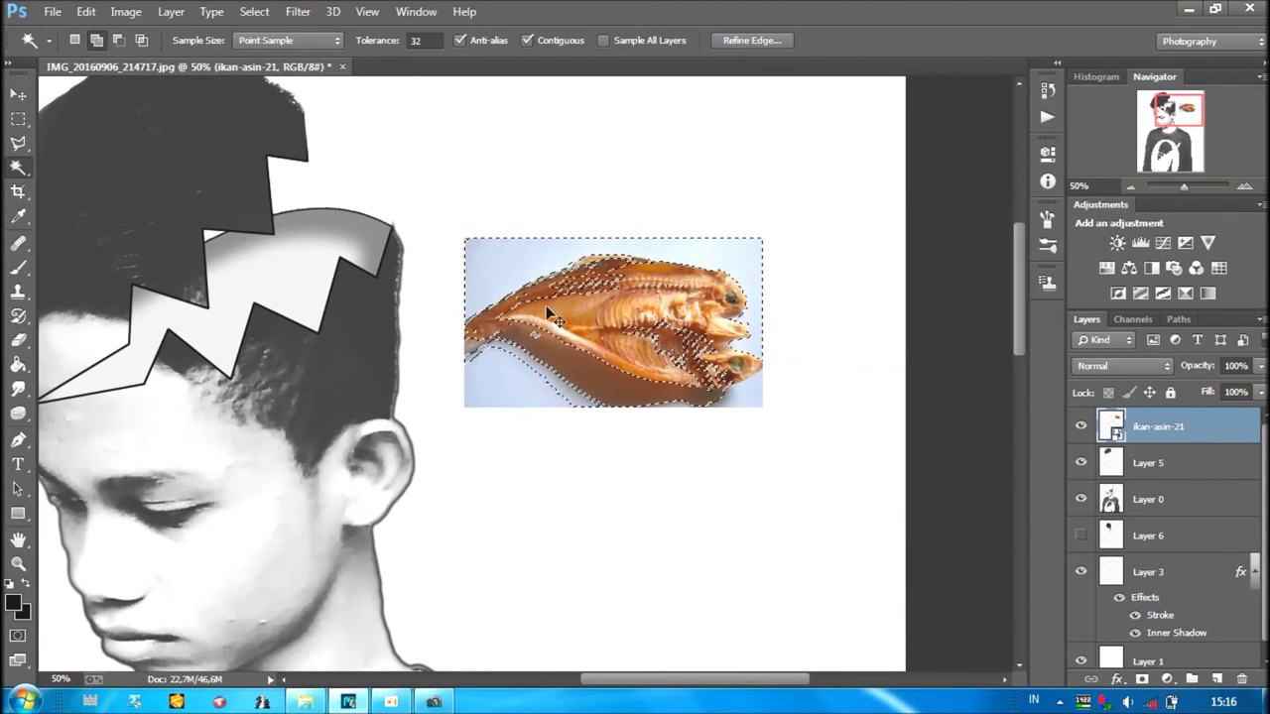
Add the fish's lower shadow to the selection and copy background and fish onto new layers.
click(751, 399)
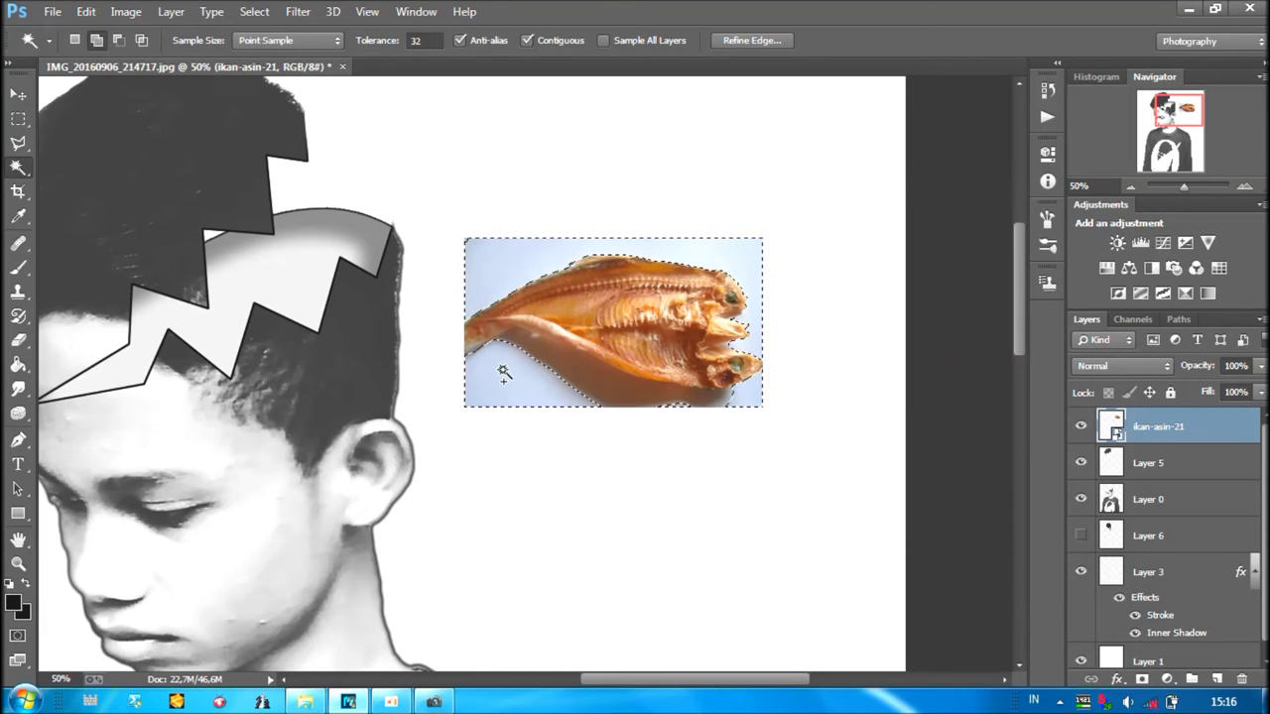
key(ctrl+j)
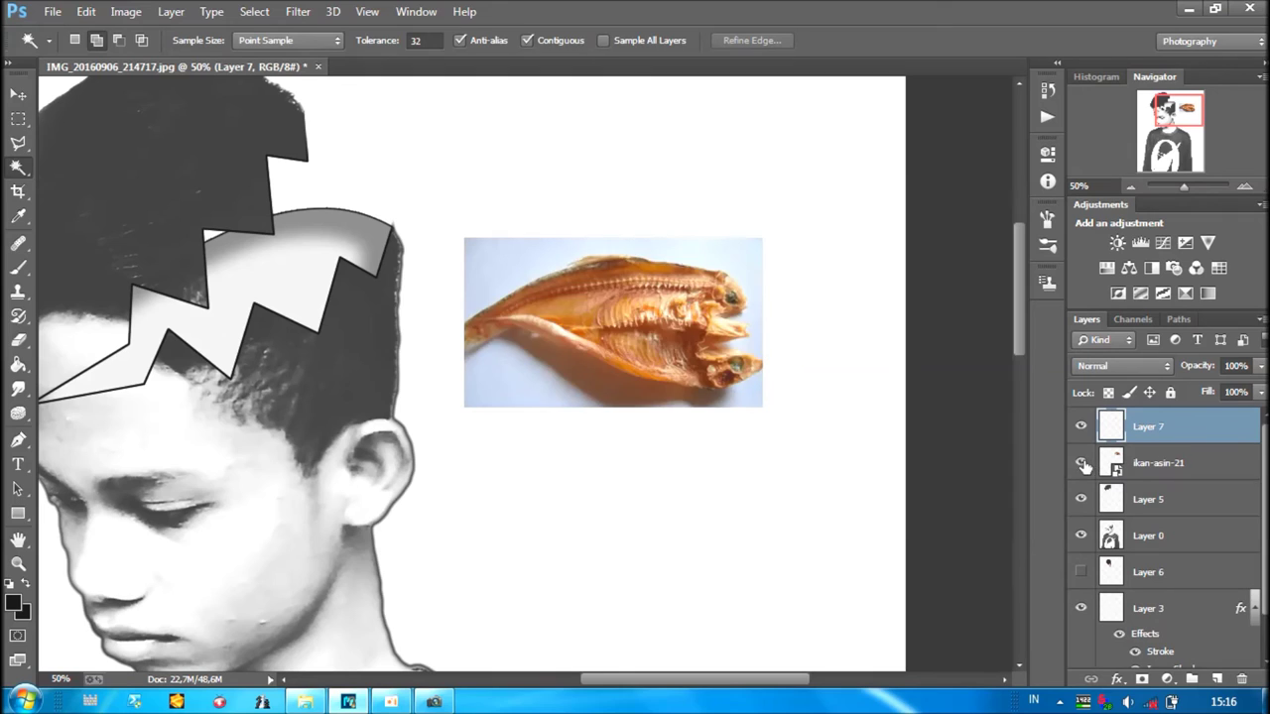
click(1080, 464)
click(1080, 463)
click(1200, 462)
click(1111, 428)
ctrl+click(1110, 428)
click(1206, 451)
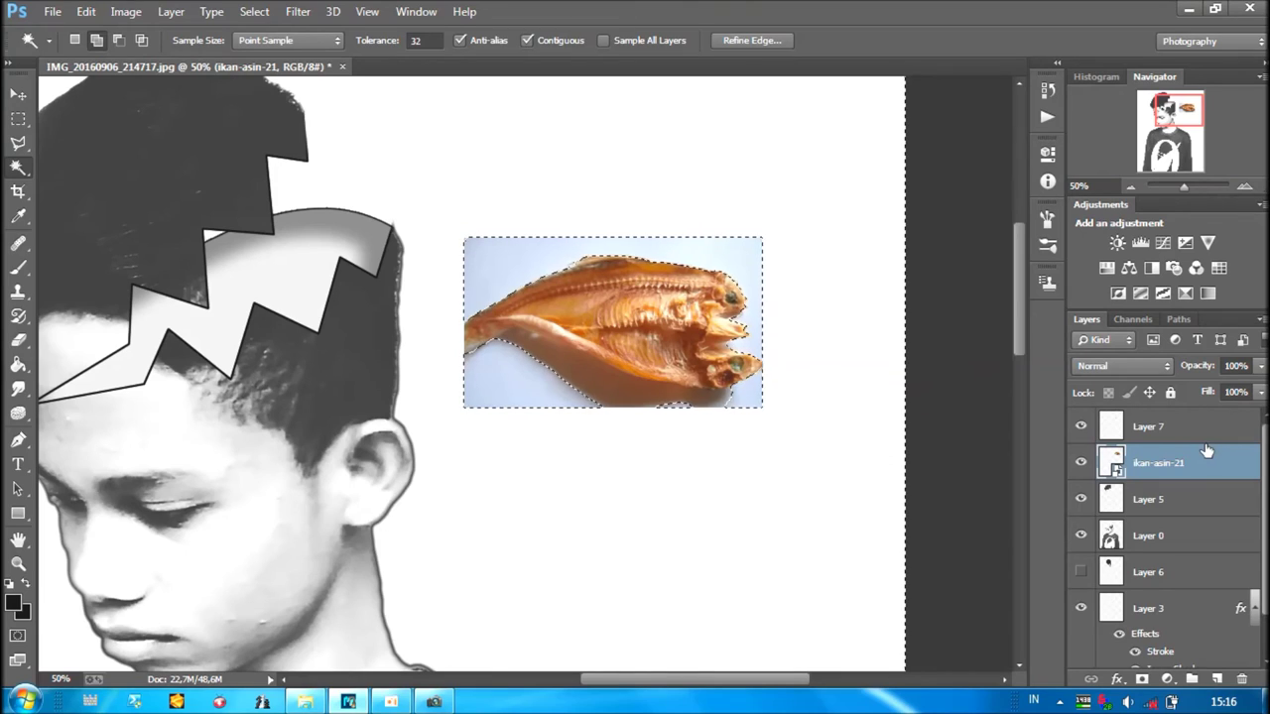
key(ctrl+j)
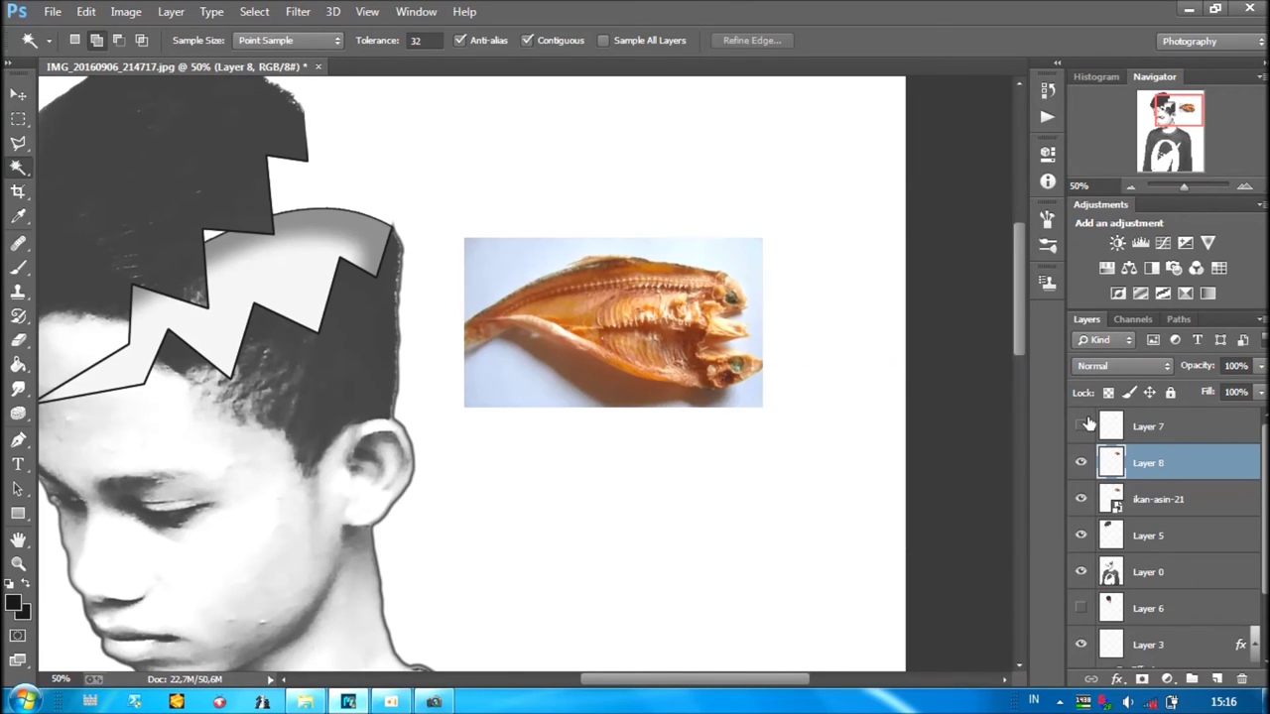
Delete the original ikan-asin-21 layer and background-only Layer 7, then reselect the boy's photo.
click(1081, 500)
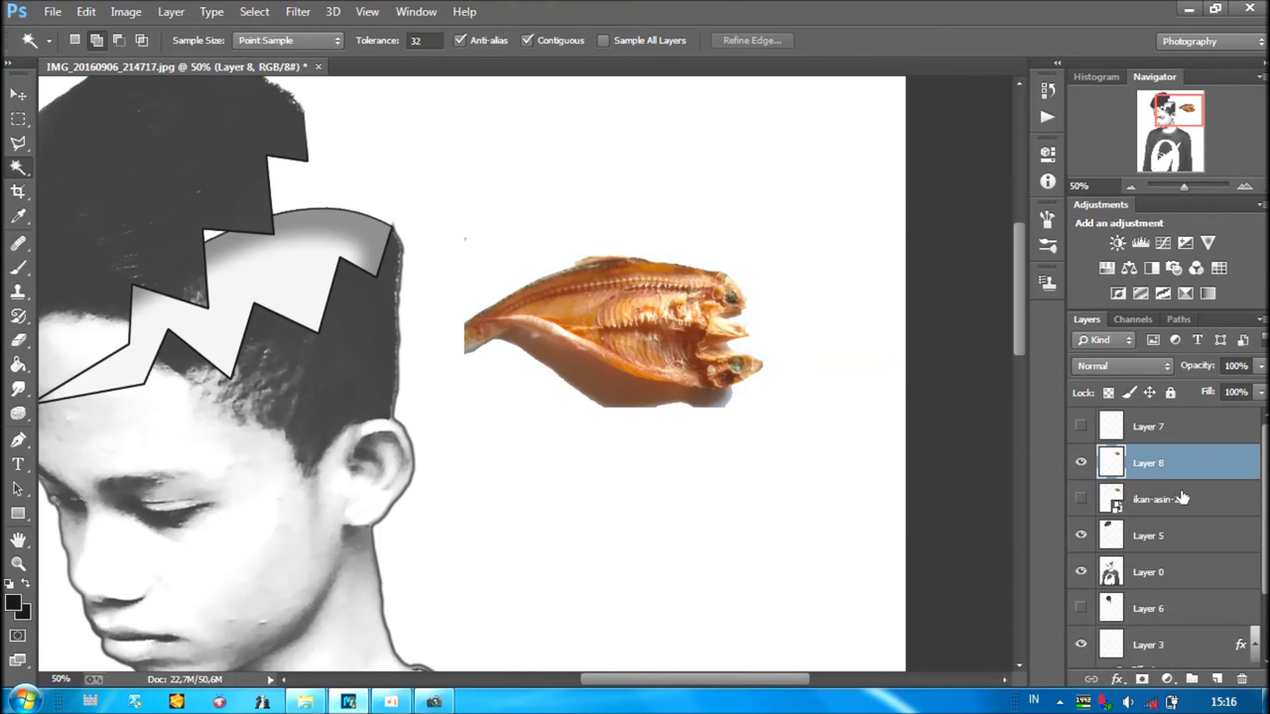
drag(1194, 486, 1241, 679)
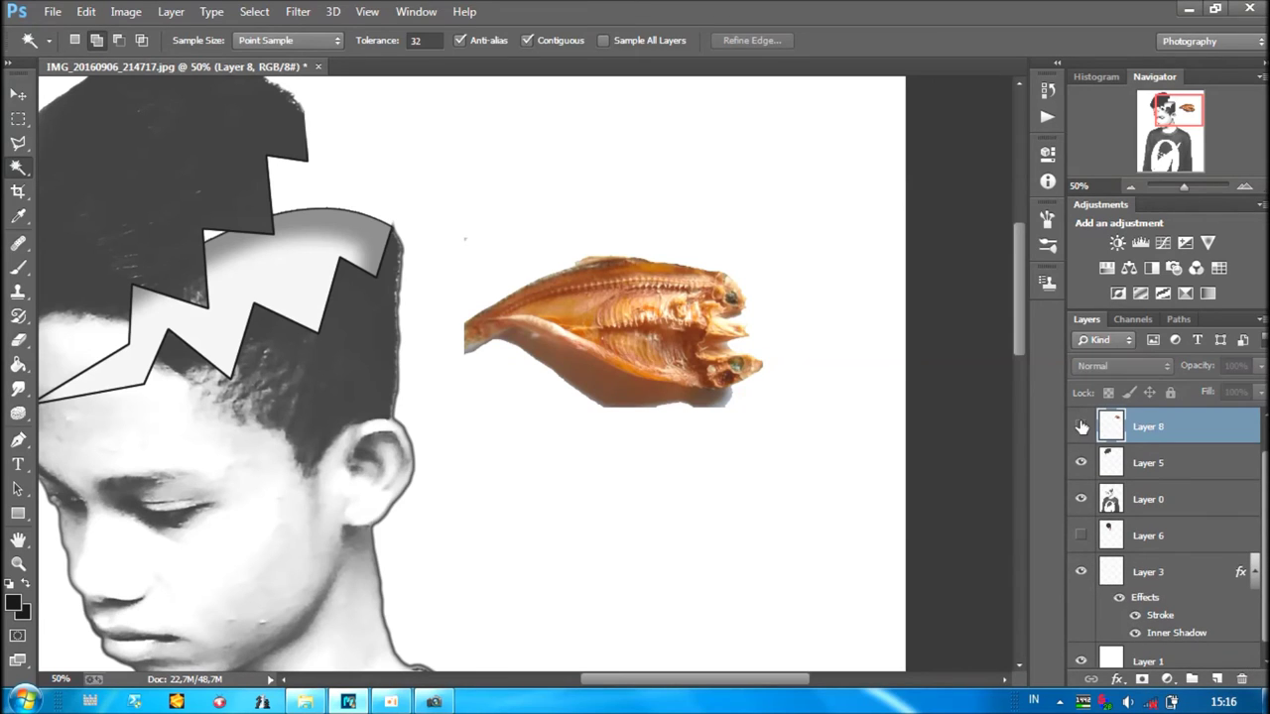
scroll(1109, 449, up, 1)
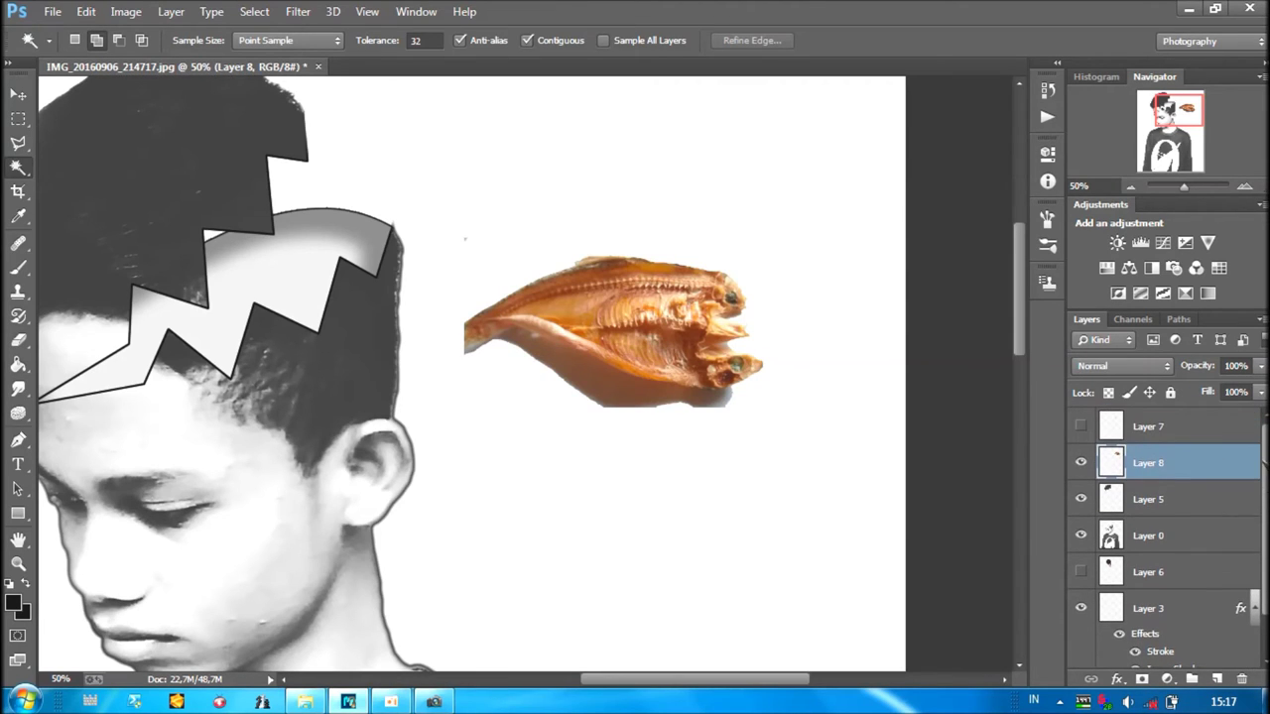
drag(1170, 428, 1242, 678)
click(1081, 536)
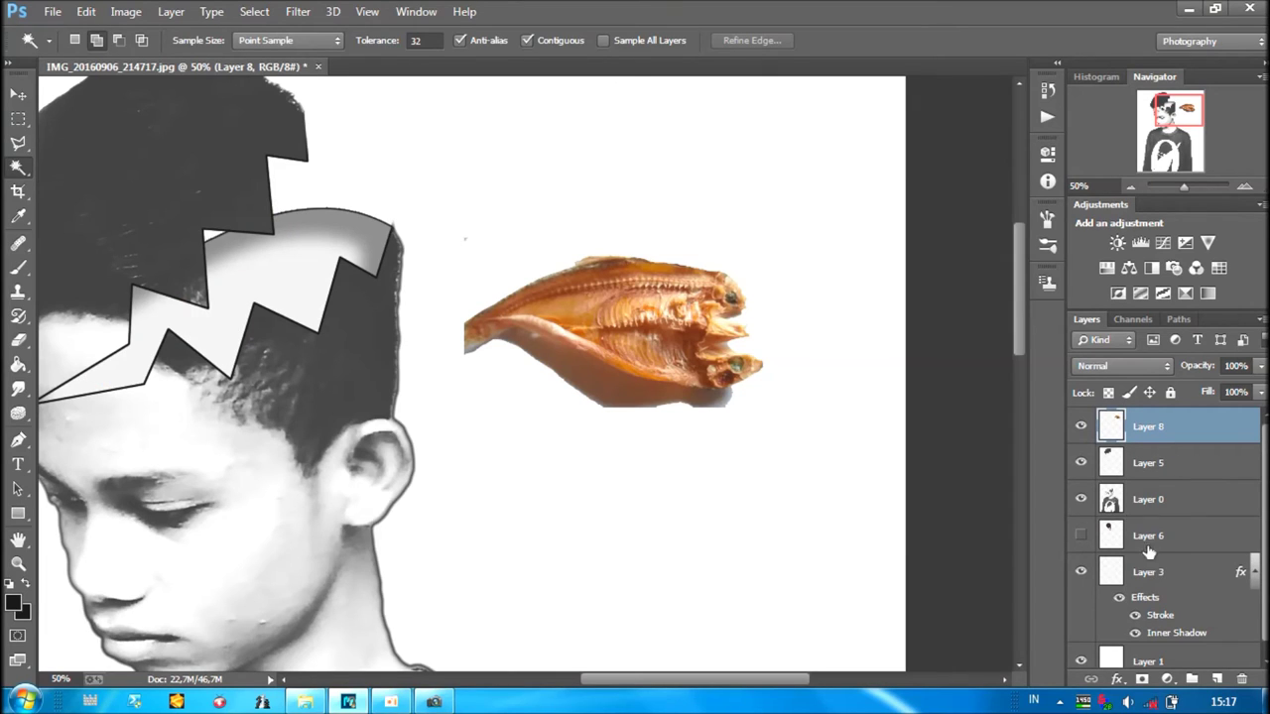
click(1080, 499)
click(1081, 499)
click(1188, 509)
key(e)
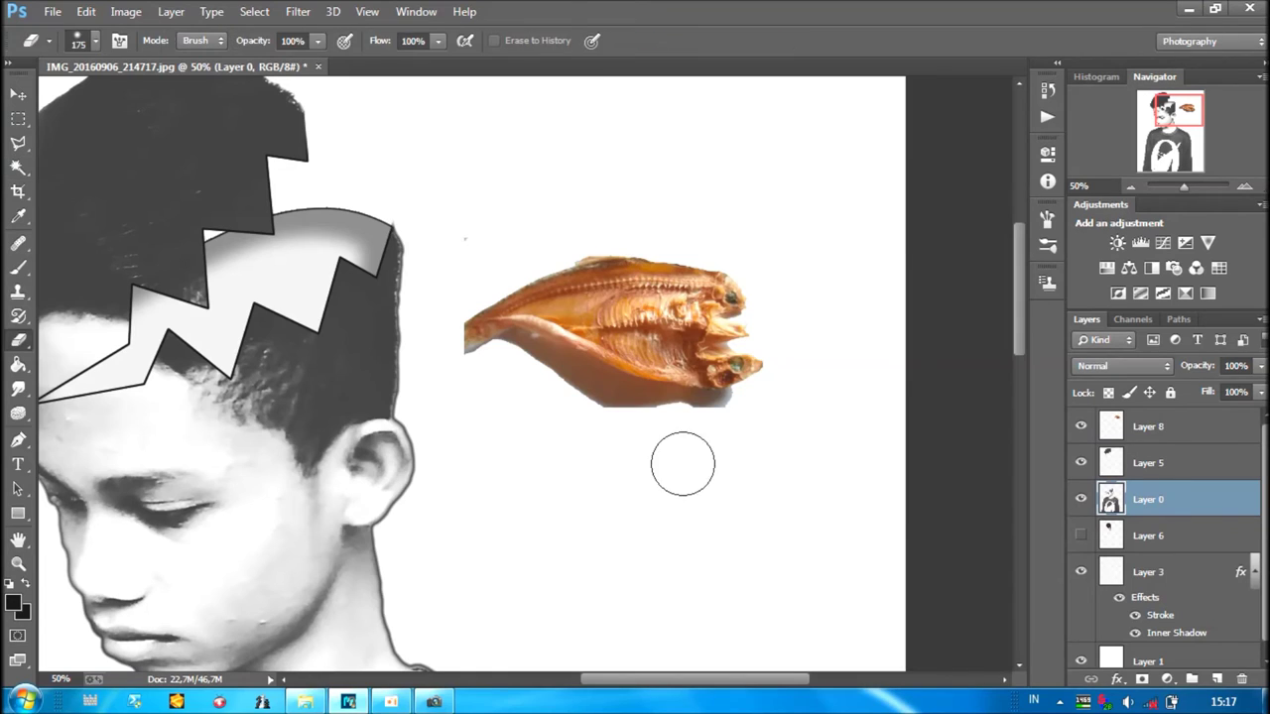
Erase a stray edge with a smaller eraser and add a layer mask to the fish on Layer 8.
key(bracketleft)
key(bracketleft)
key(bracketleft)
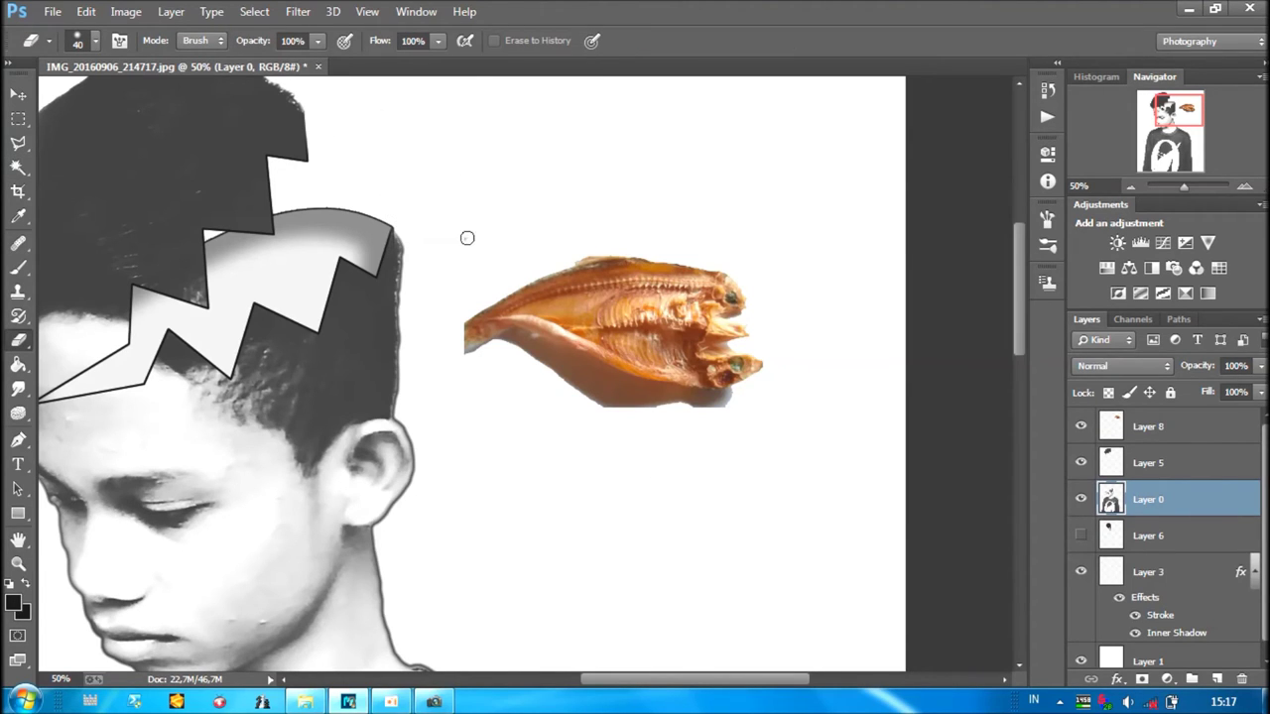
mouse_move(534, 248)
mouse_down()
mouse_move(474, 357)
mouse_move(490, 403)
mouse_up()
click(1178, 434)
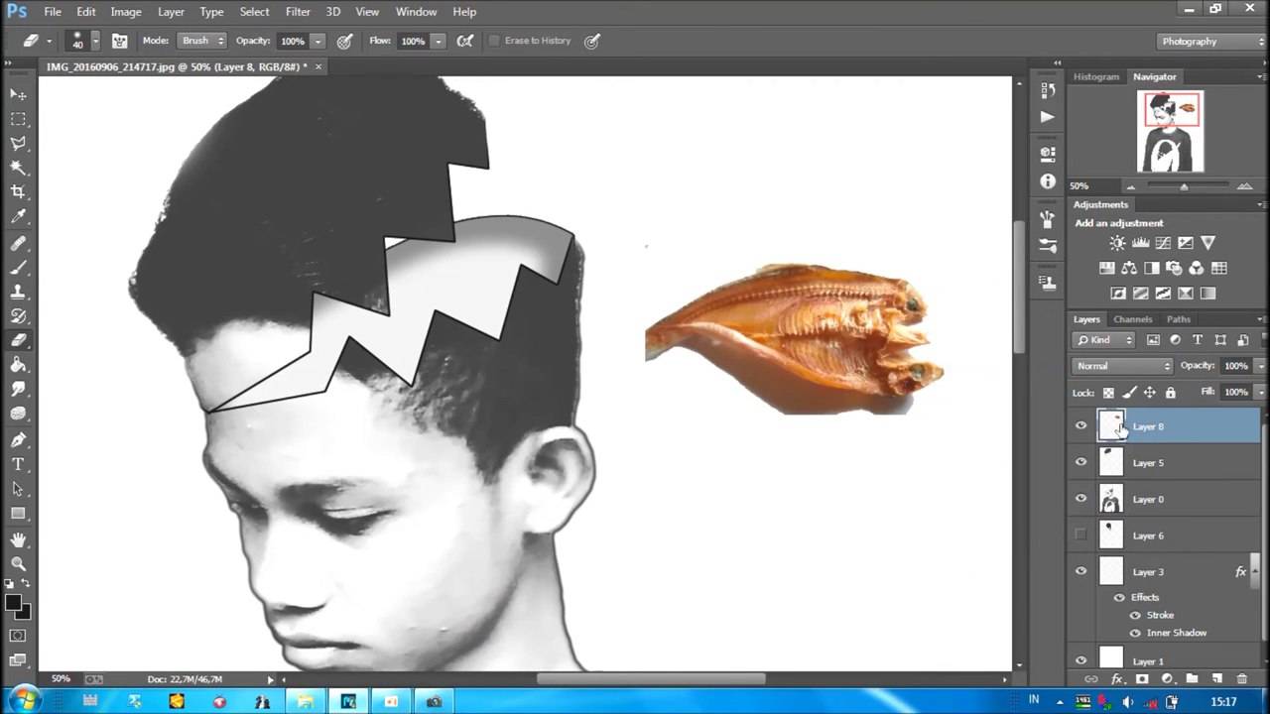
alt+click(1142, 679)
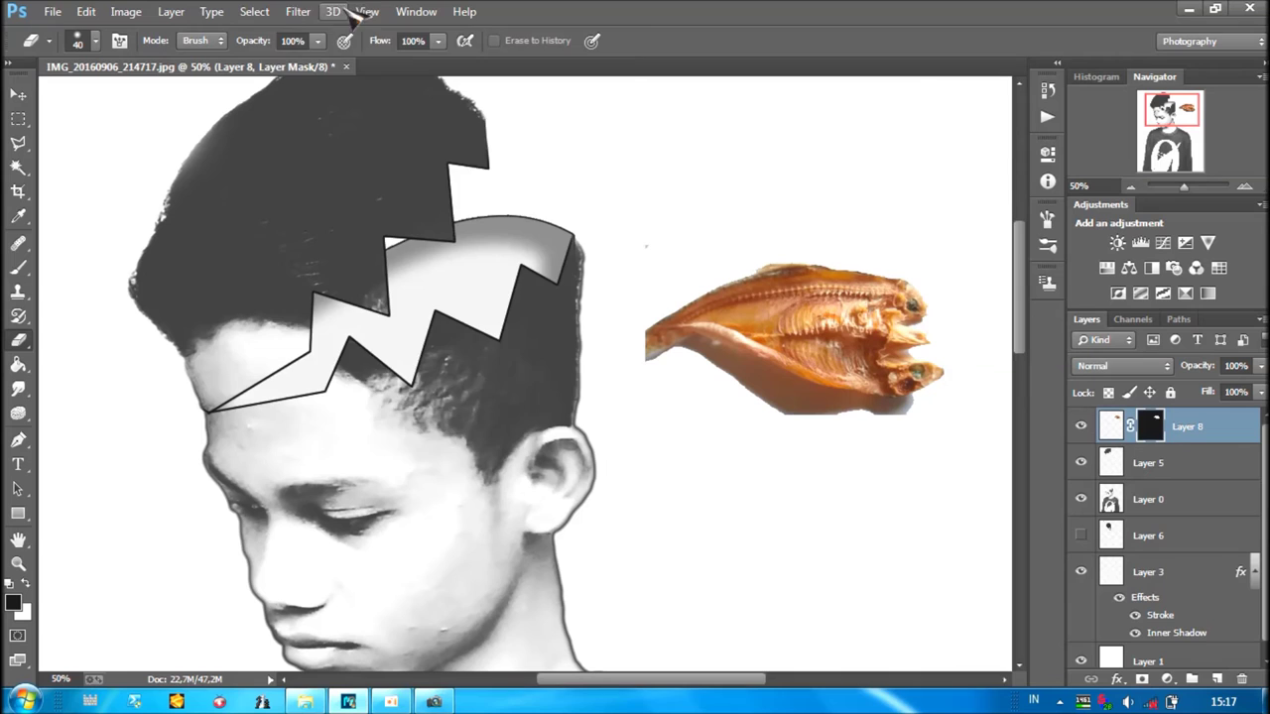
Refine the fish mask with Smart Radius 2,6 px, Smooth 18 and Feather 2,8 px, then apply it.
click(298, 11)
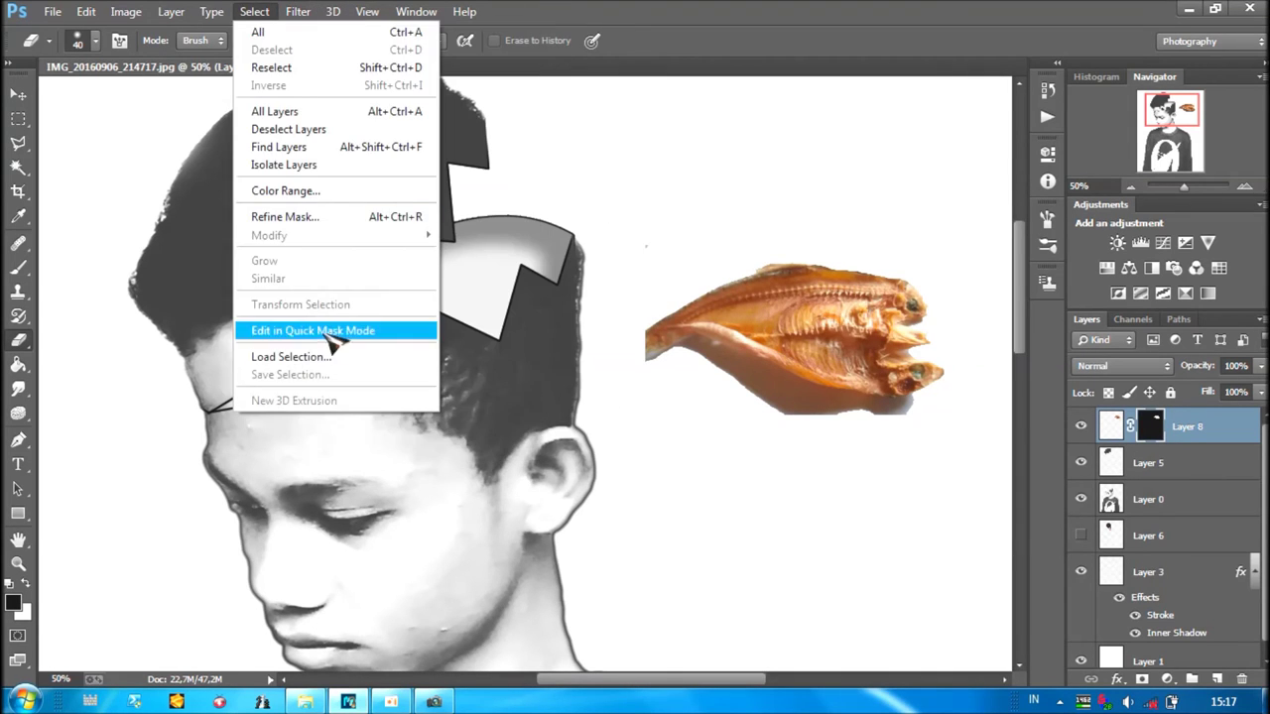
click(297, 216)
drag(893, 63, 397, 97)
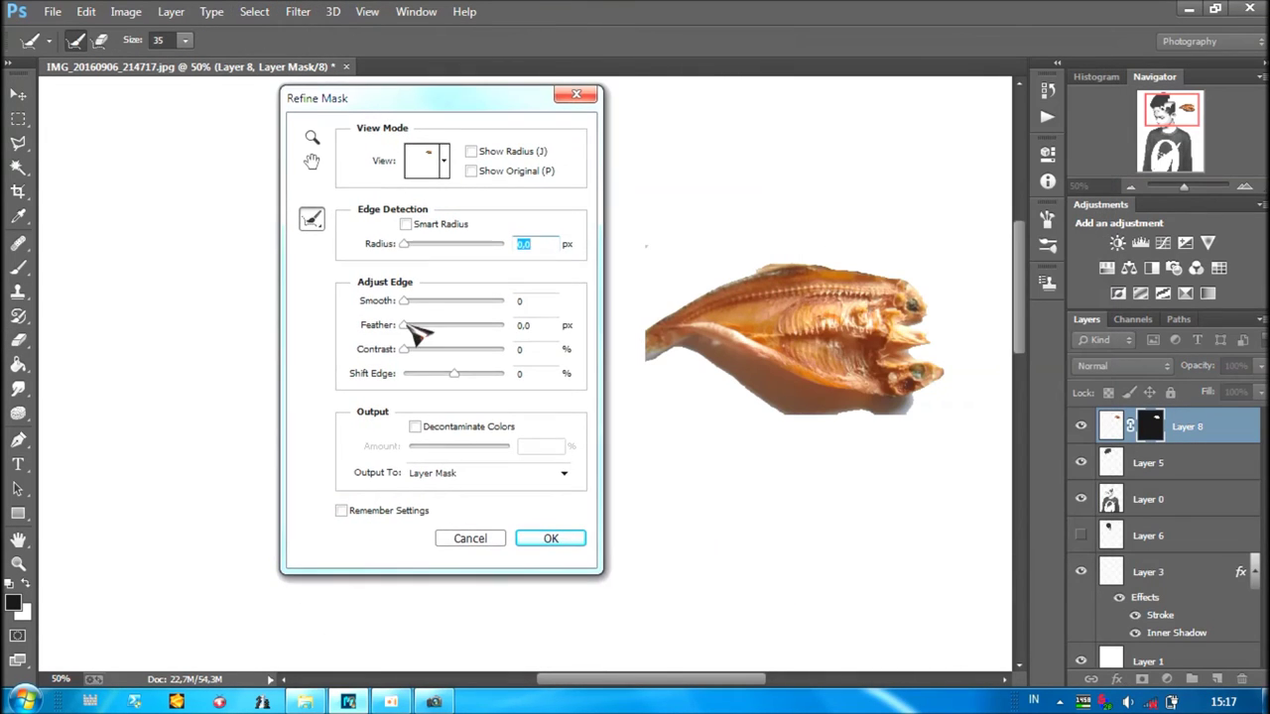
drag(425, 332, 416, 305)
drag(403, 244, 416, 244)
drag(403, 300, 422, 300)
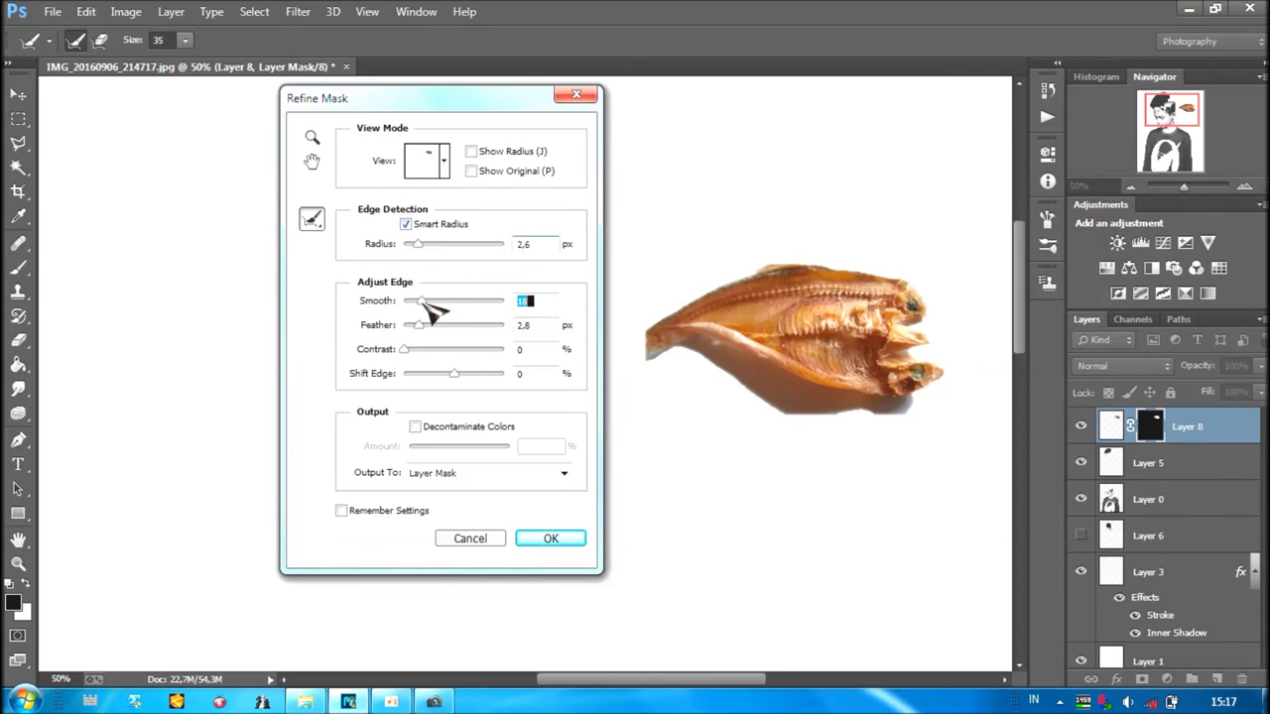
click(534, 537)
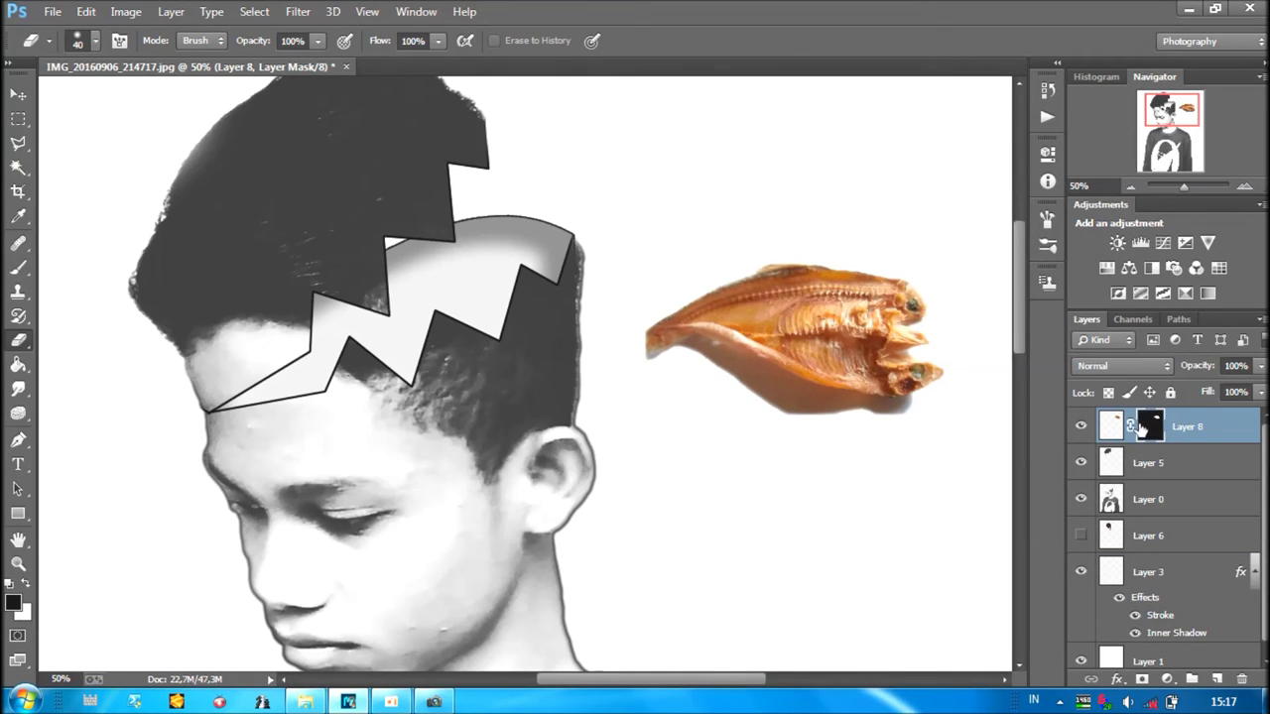
right_click(1147, 428)
click(1120, 486)
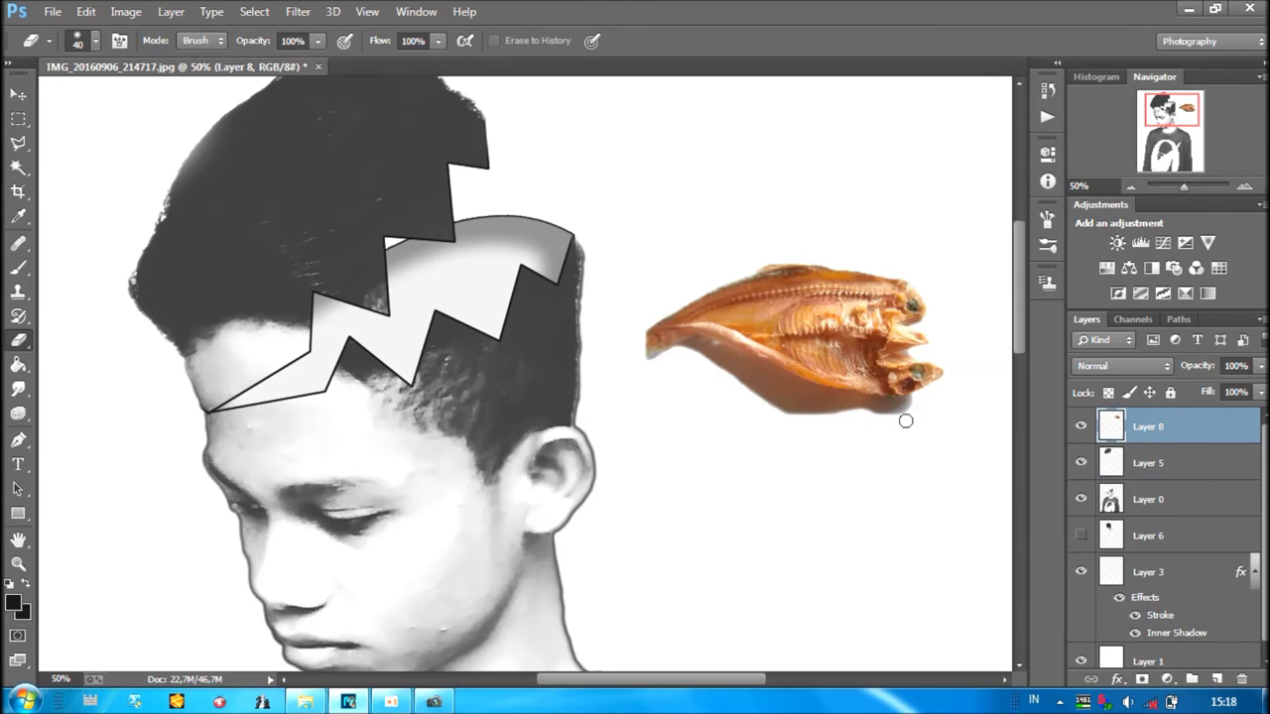
Scale the fish on Layer 8 to about 37% and nudge it into the head's opening.
key(ctrl+minus)
key(ctrl+minus)
key(ctrl+minus)
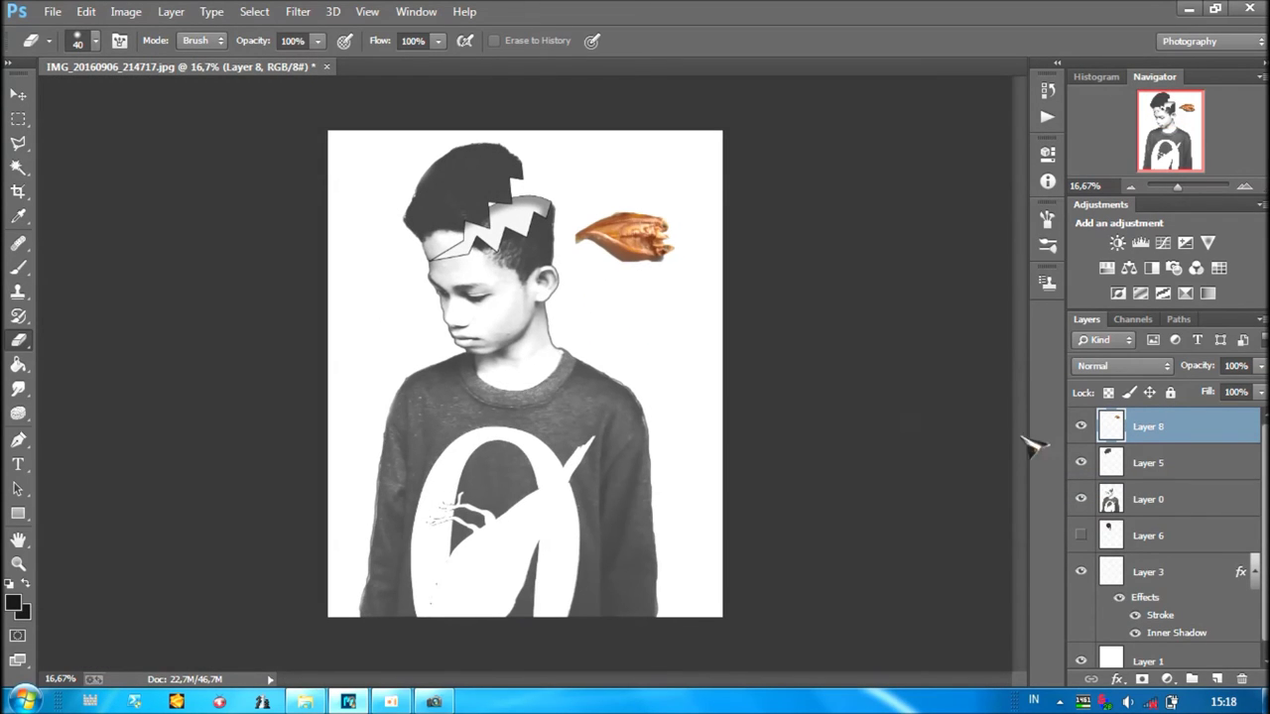
click(19, 94)
drag(673, 260, 603, 214)
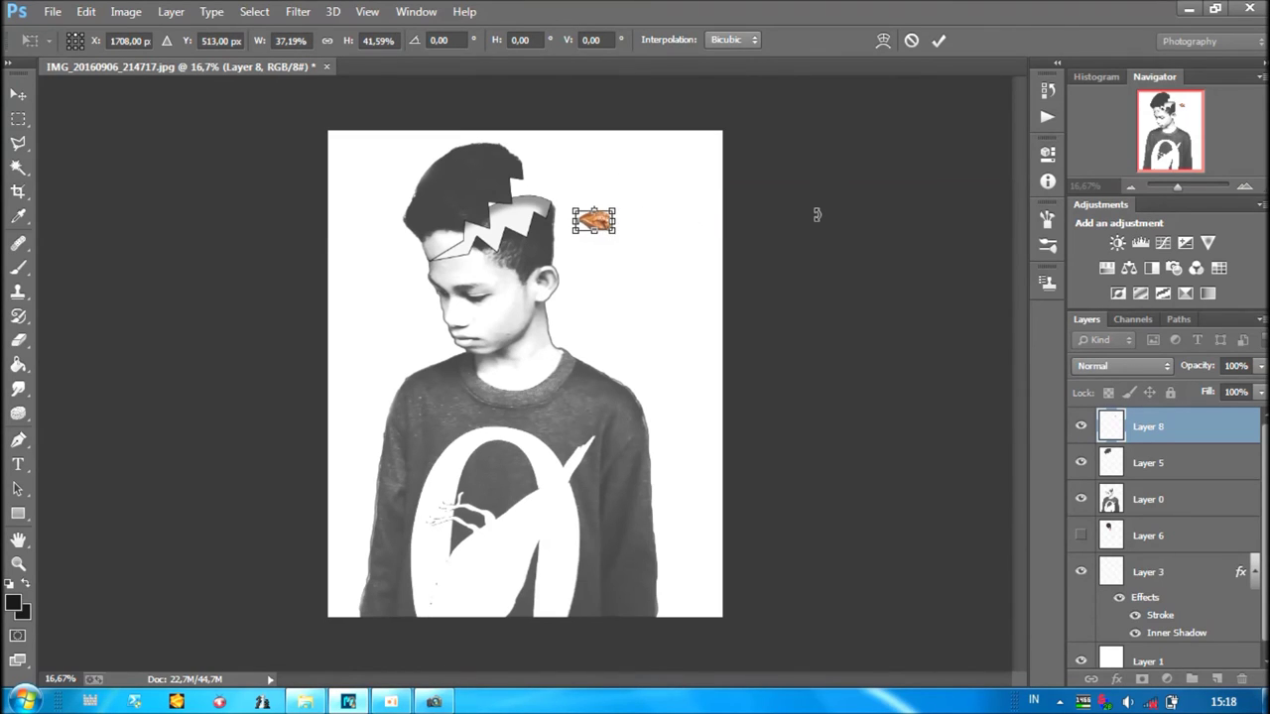
key(shift+Up)
key(Left)
key(Left)
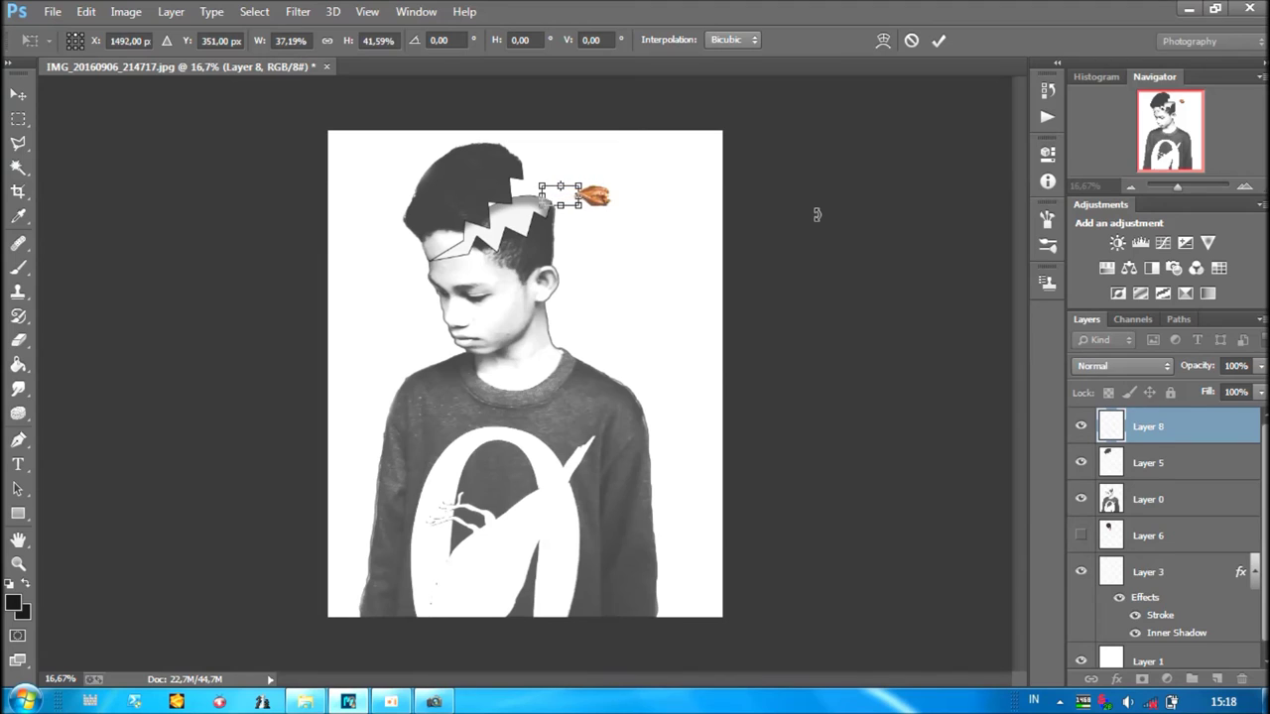
key(Left)
key(Left)
key(Left)
key(Down)
key(Down)
key(Down)
key(Left)
key(Left)
key(Left)
key(Down)
key(Down)
key(Down)
key(shift+Down)
key(Return)
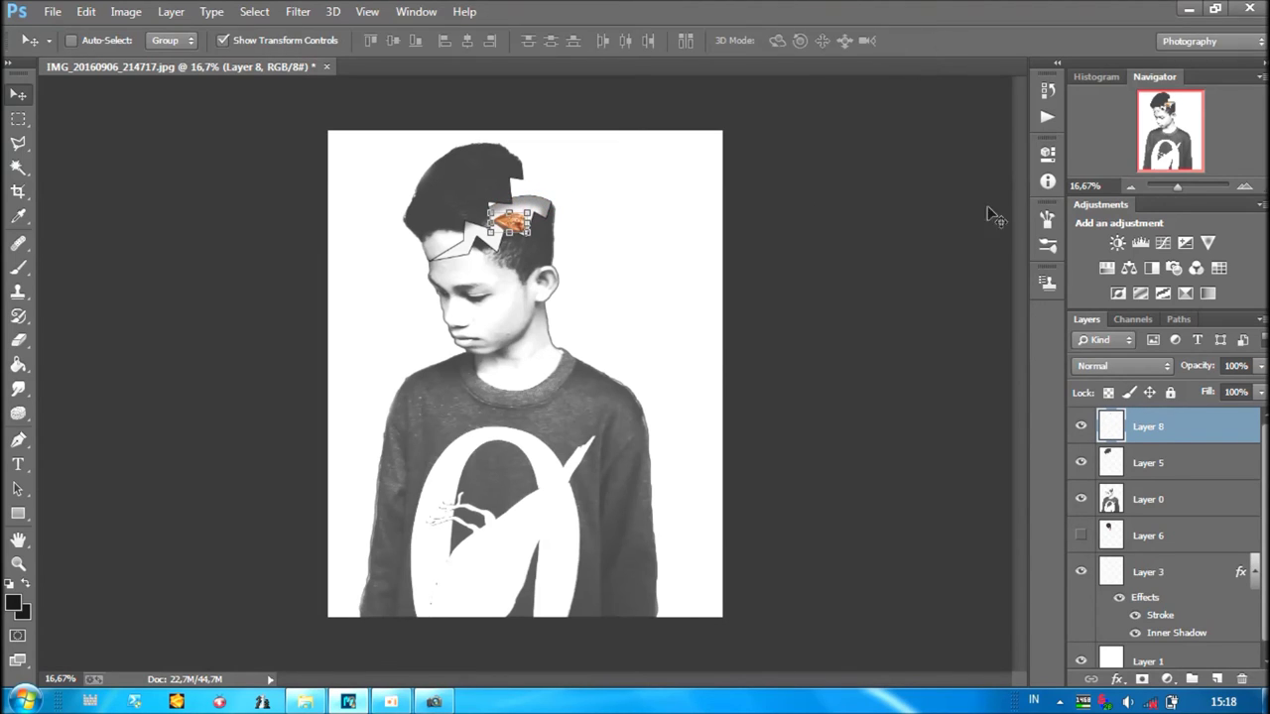
Move Layer 8 beneath Layer 0 so the fish sits behind the portrait.
click(1081, 462)
click(1081, 462)
drag(1150, 427, 1176, 511)
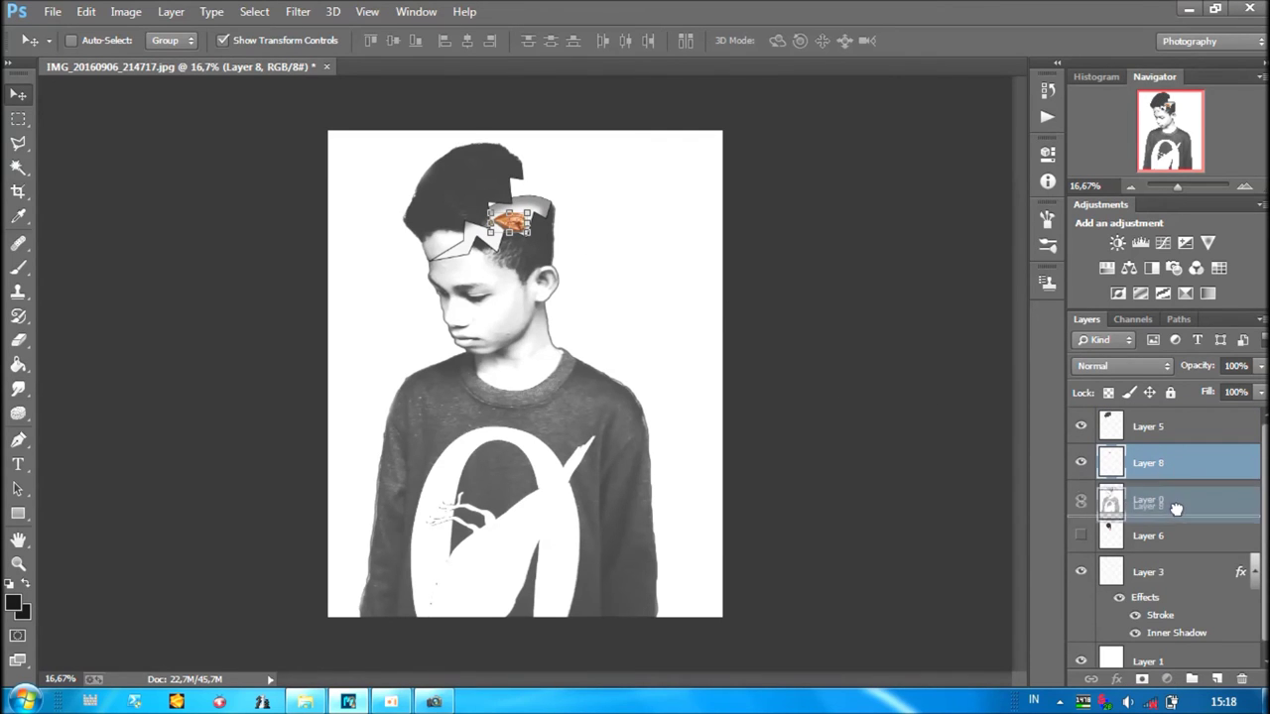
key(ctrl+plus)
key(ctrl+plus)
key(ctrl+plus)
key(ctrl+plus)
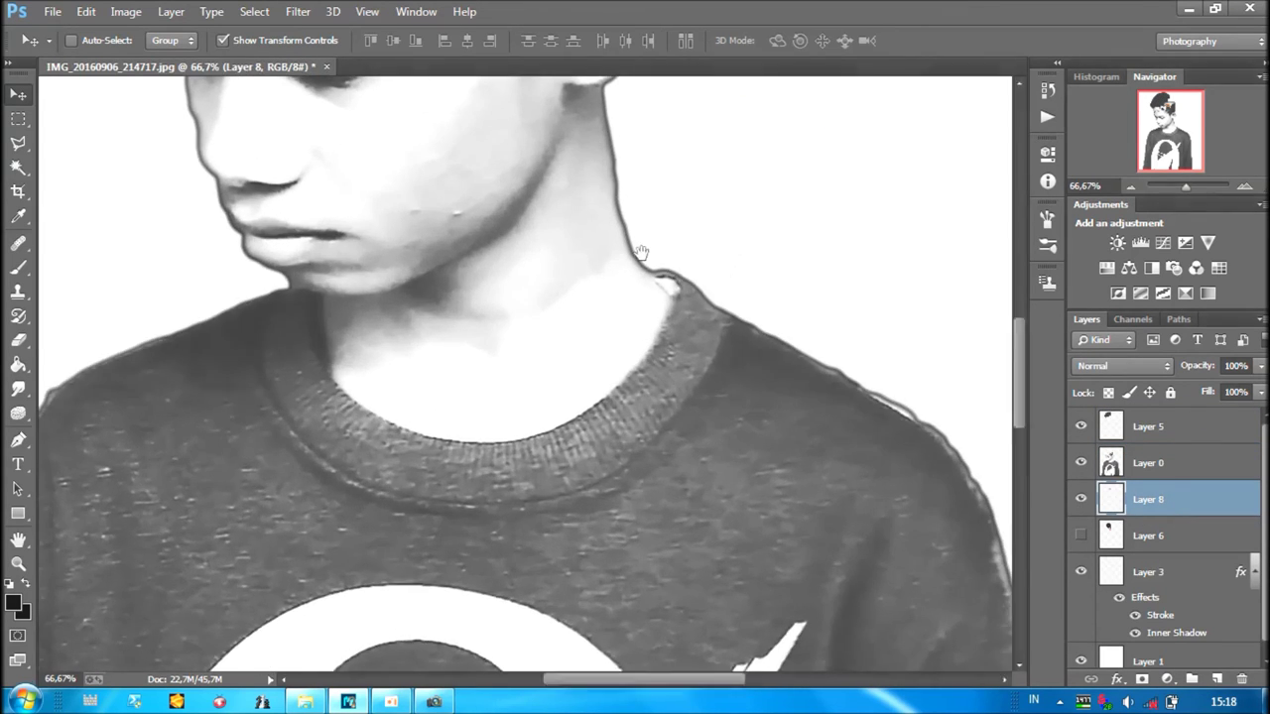
Rotate the fish about 32° counter-clockwise, shrink it and place it in the crack.
drag(596, 248, 635, 557)
key(ctrl+t)
drag(610, 361, 556, 303)
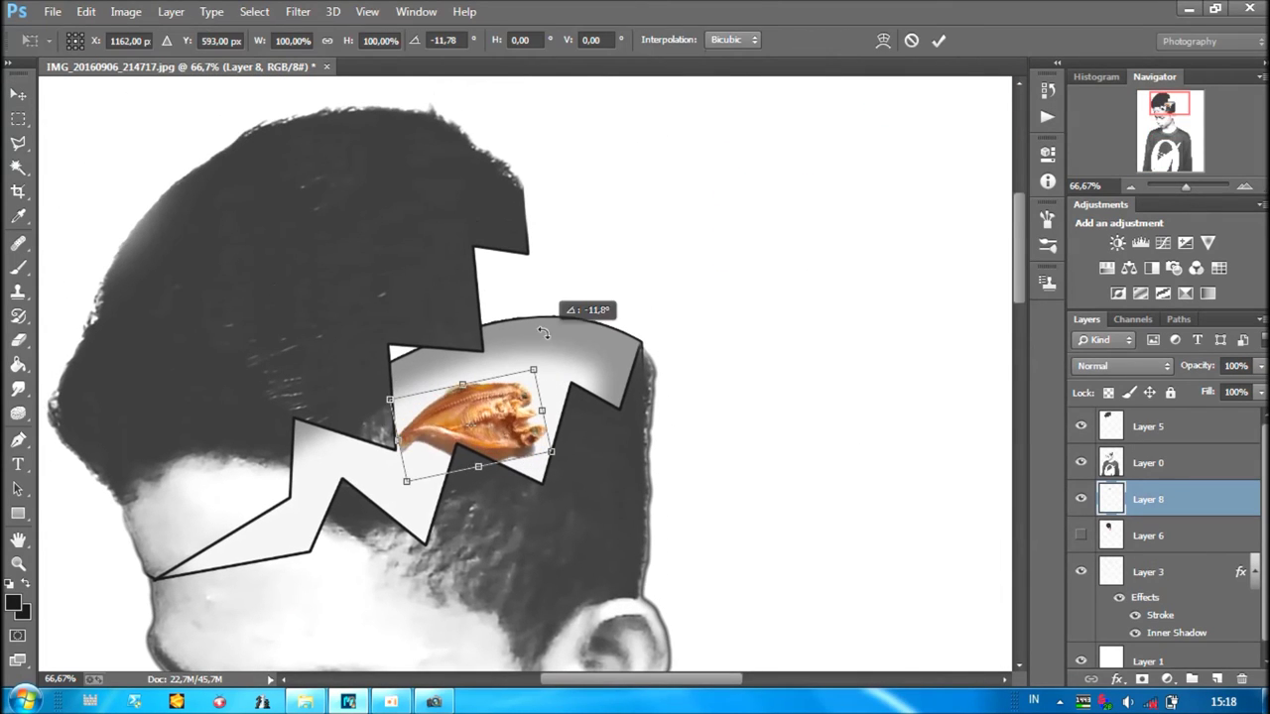
drag(532, 386, 456, 496)
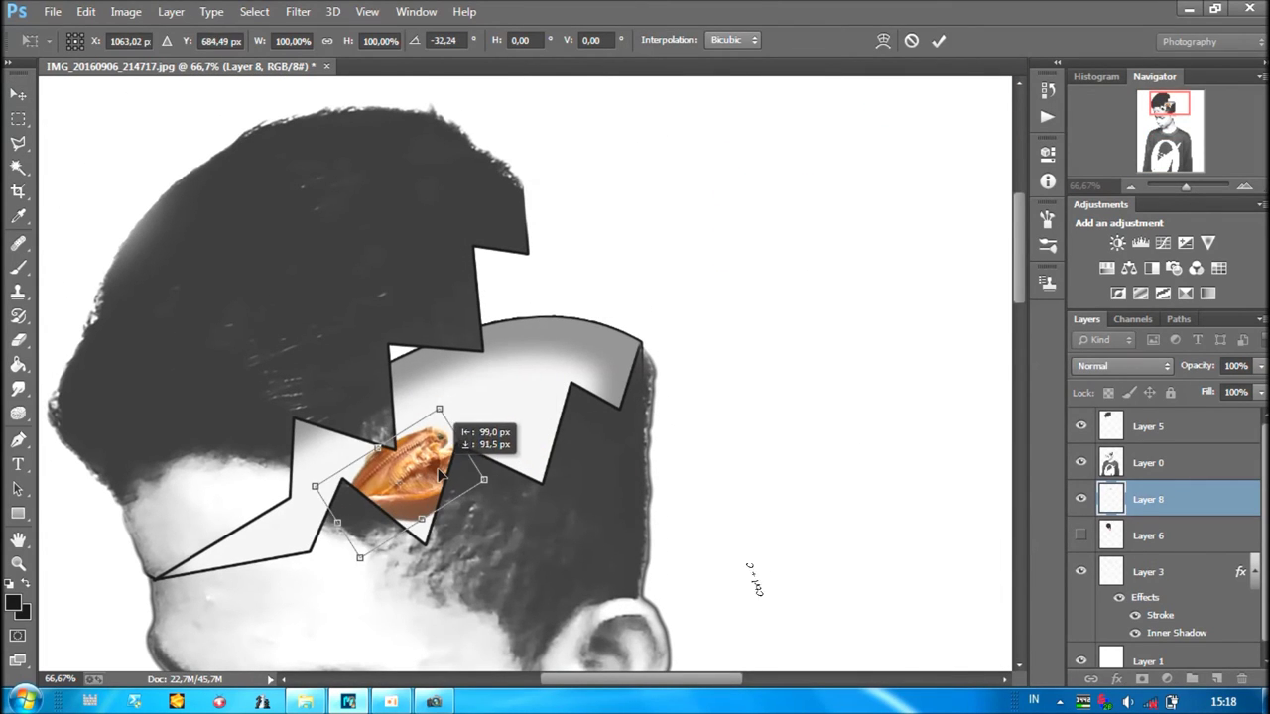
click(938, 39)
Paste a fish copy, move it up and right, and rotate it about 22° counter-clockwise.
key(ctrl+v)
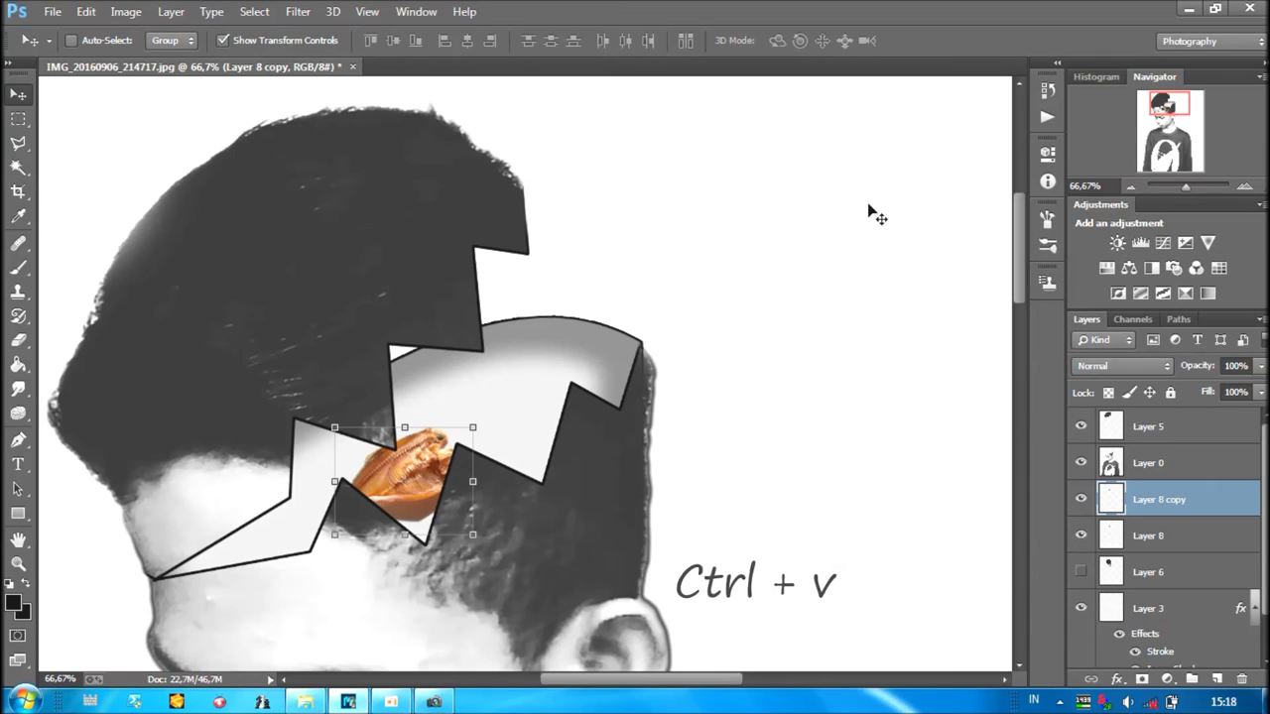
drag(428, 476, 543, 377)
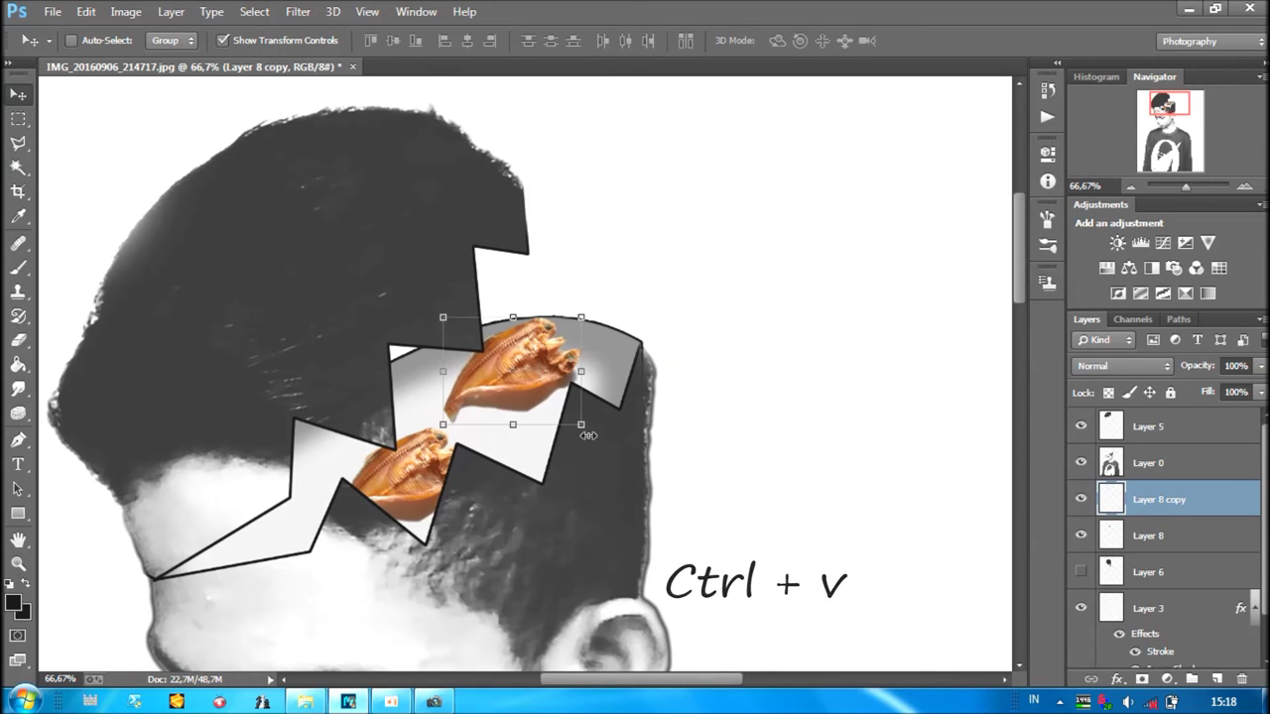
key(ctrl+t)
drag(612, 404, 613, 399)
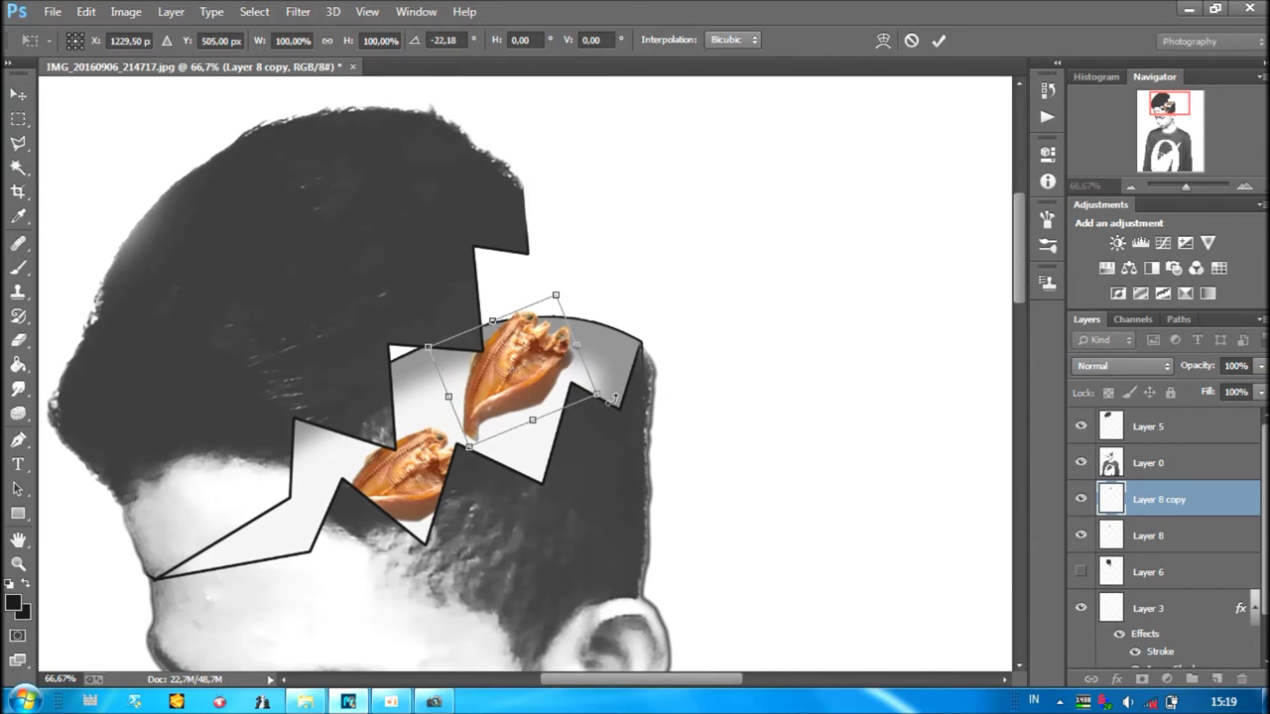
click(938, 39)
Duplicate a third fish above the head's edge and enlarge it, then undo to keep it upright.
key(ctrl+j)
drag(558, 369, 712, 279)
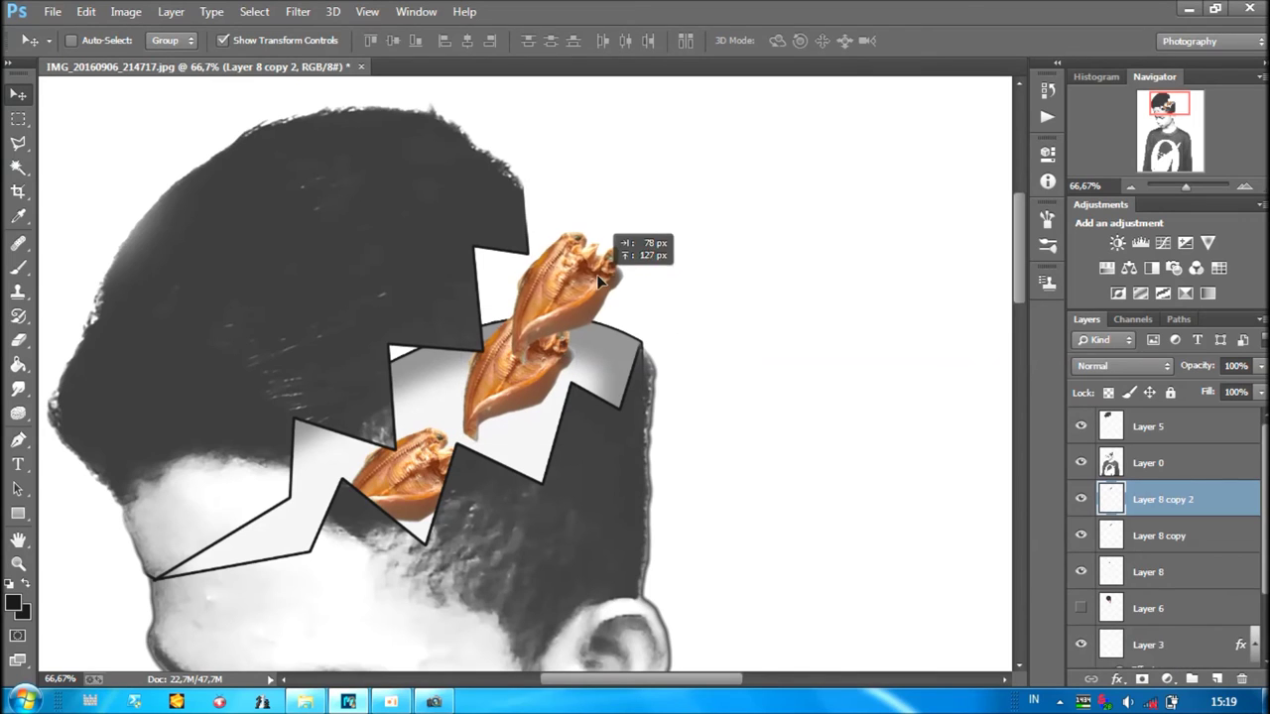
drag(731, 354, 760, 385)
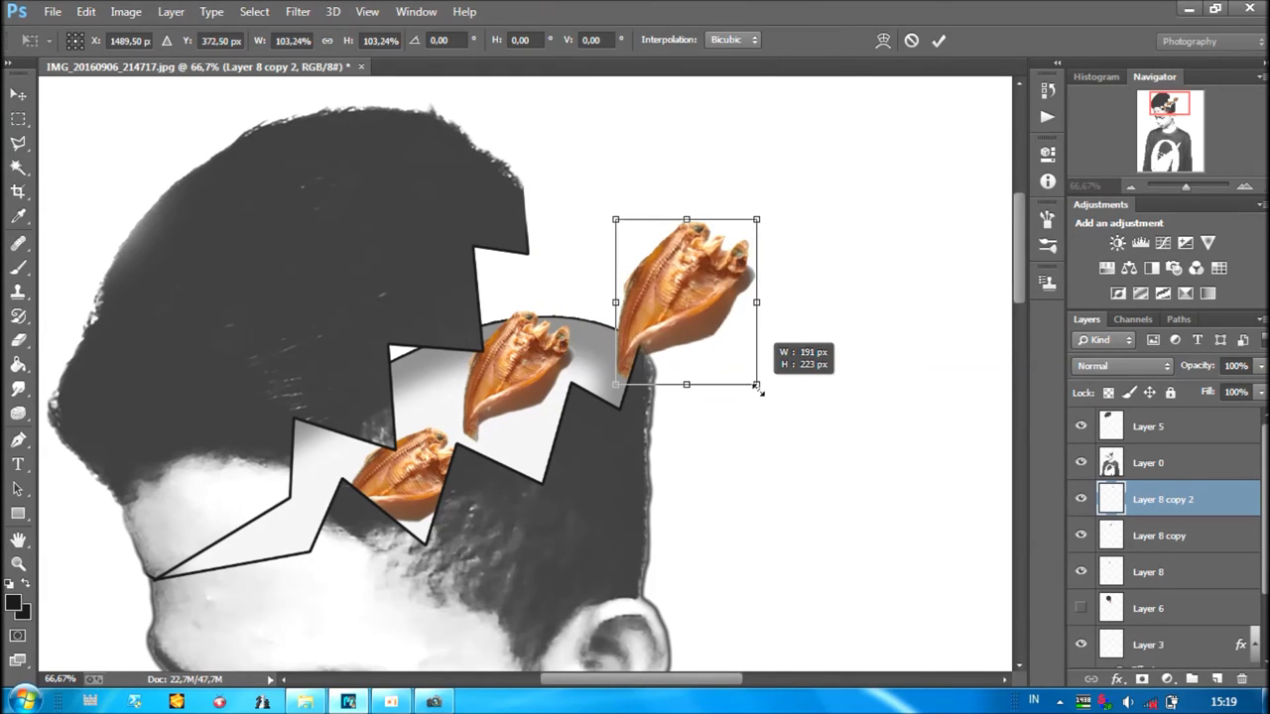
click(936, 39)
key(ctrl+z)
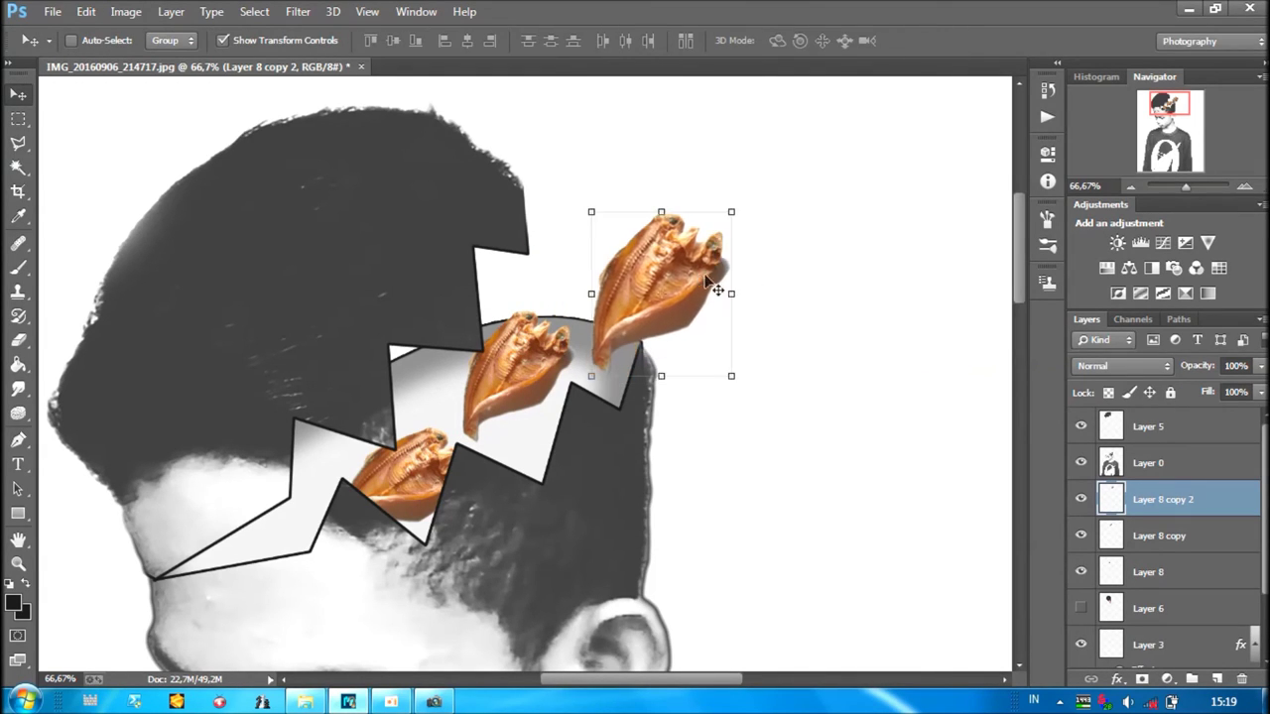
Shrink the middle fish and move it lower, and shrink the lower fish slightly.
click(1160, 536)
key(ctrl+t)
mouse_move(572, 443)
mouse_down()
mouse_move(524, 369)
mouse_move(515, 427)
mouse_up()
key(Return)
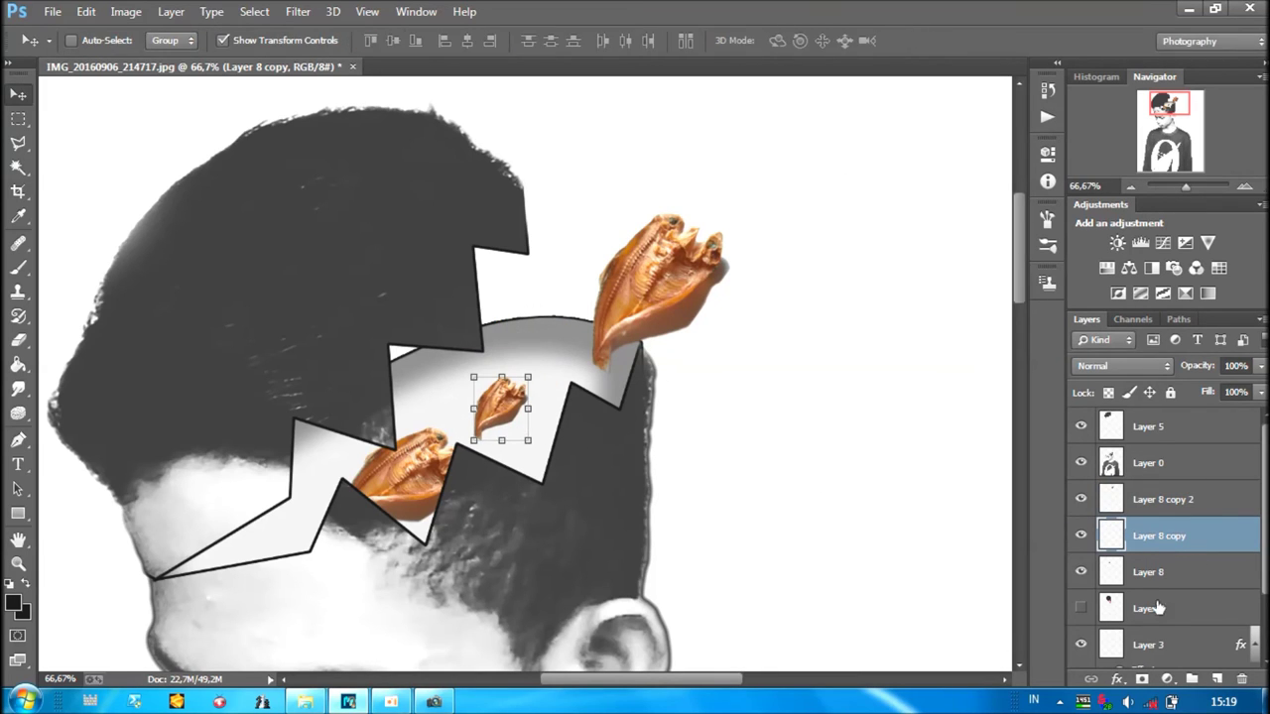
click(1191, 571)
key(ctrl+t)
drag(451, 523, 402, 476)
click(939, 39)
Duplicate the large fish upward, move the copy down-left onto the hair and rotate it slightly.
click(1175, 499)
drag(674, 273, 703, 104)
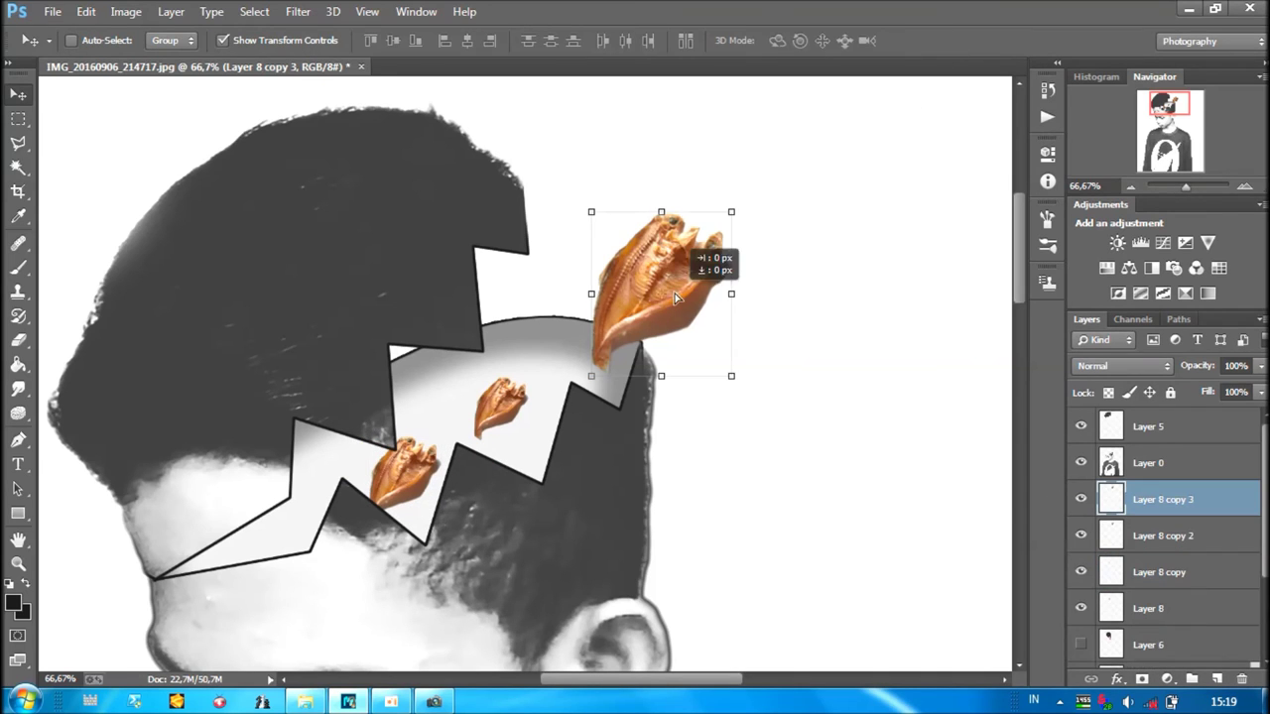
key(ctrl+minus)
drag(646, 189, 548, 229)
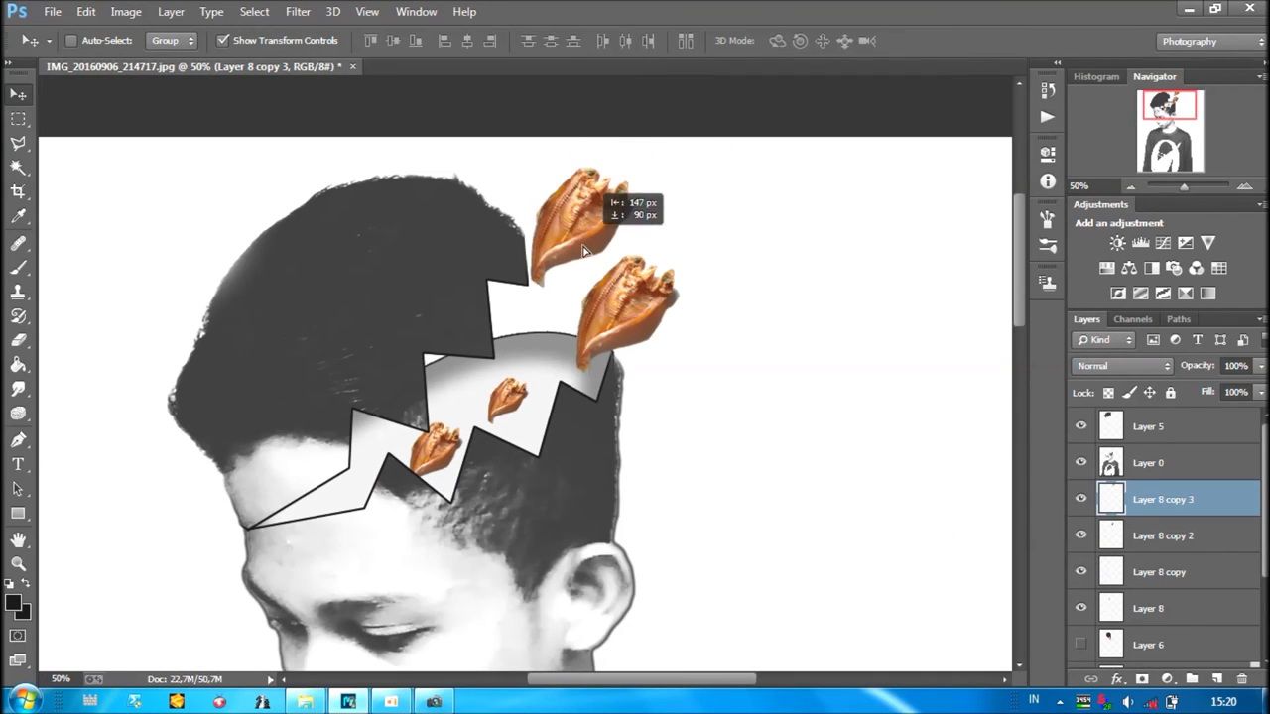
mouse_move(607, 180)
mouse_down()
mouse_move(603, 193)
mouse_move(591, 186)
mouse_up()
click(939, 39)
Move a fish down into the hair gap and rotate it about 26° along the hairline.
mouse_move(535, 259)
mouse_down()
mouse_move(540, 307)
mouse_move(436, 367)
mouse_move(487, 375)
mouse_move(429, 359)
mouse_move(393, 434)
mouse_move(469, 363)
mouse_move(393, 397)
mouse_up()
key(ctrl+t)
click(938, 40)
key(ctrl+t)
click(938, 39)
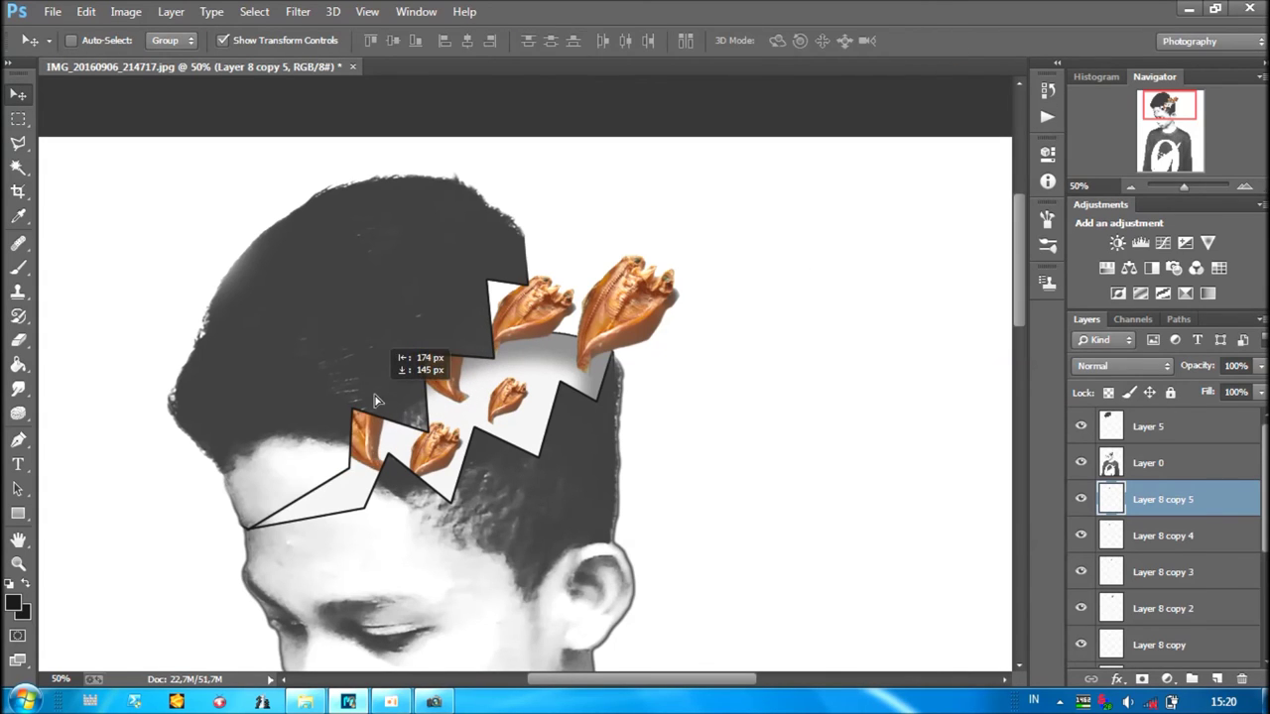
key(ctrl+t)
drag(389, 451, 352, 477)
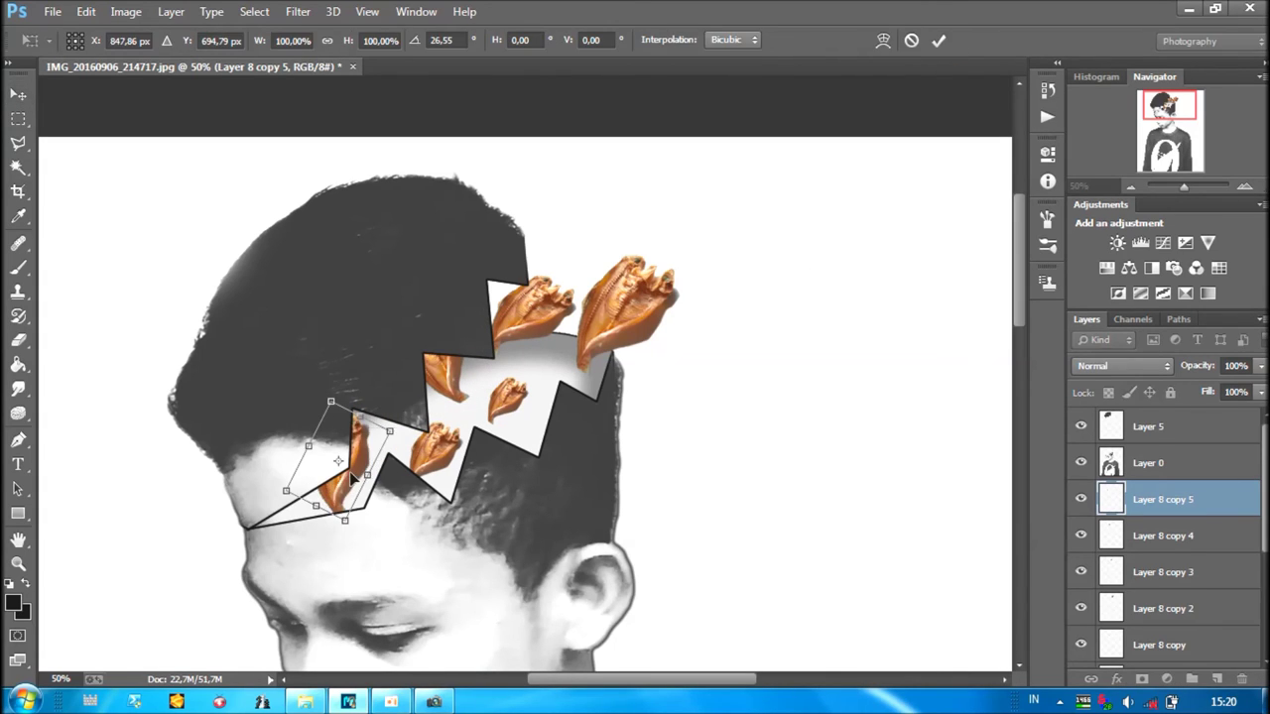
click(940, 42)
Move a new fish copy to the top of the head and place another duplicate to its right.
key(ctrl+minus)
key(ctrl+minus)
key(ctrl+minus)
click(20, 145)
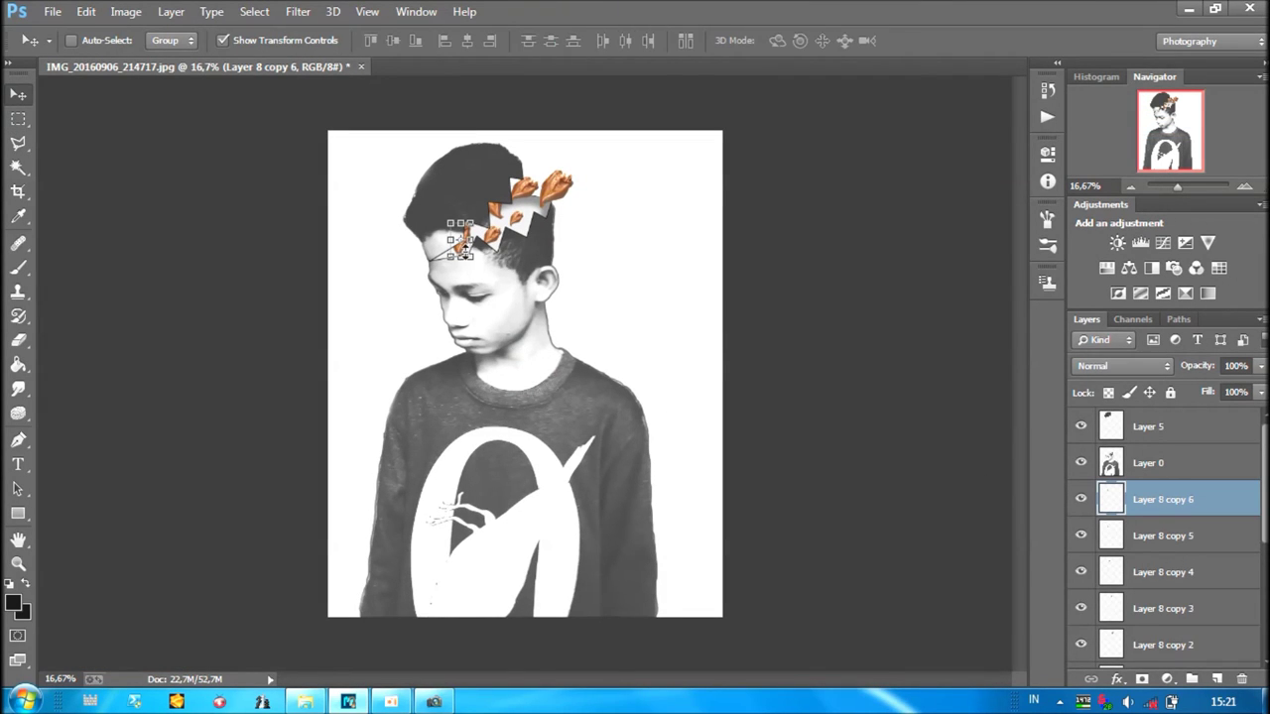
key(ctrl+t)
key(ctrl+plus)
drag(367, 359, 529, 184)
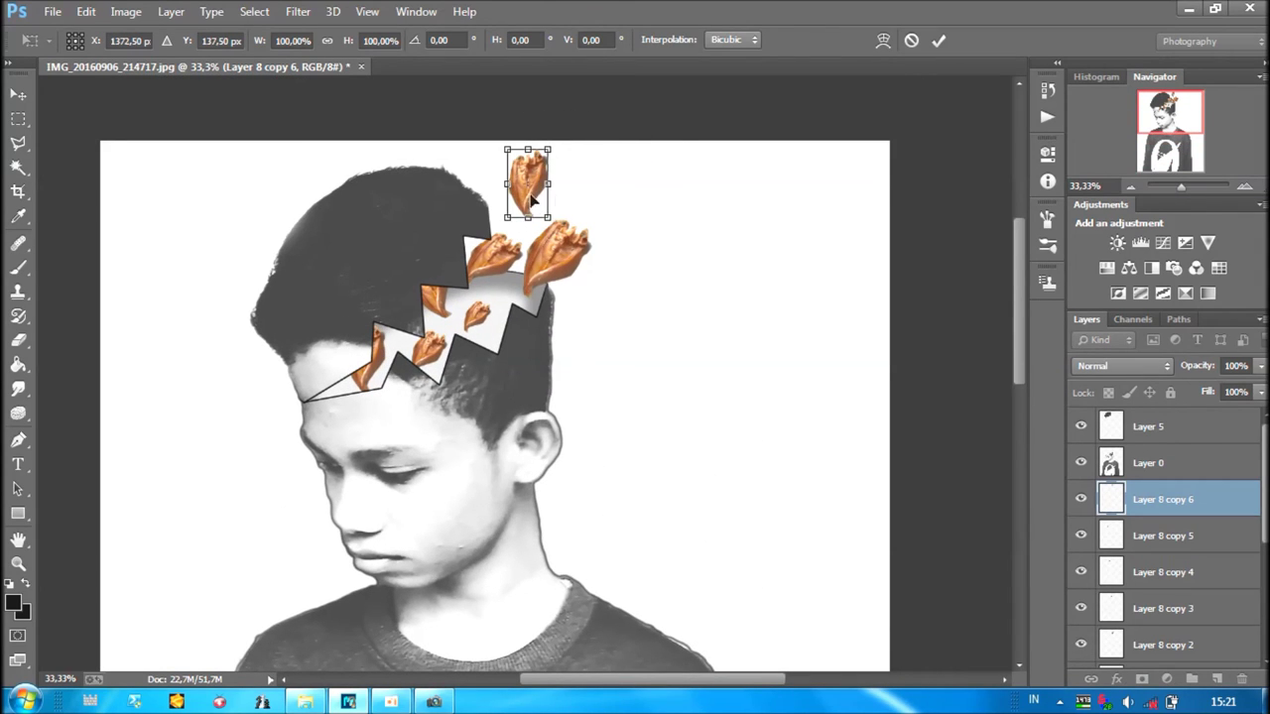
key(Return)
drag(529, 188, 613, 178)
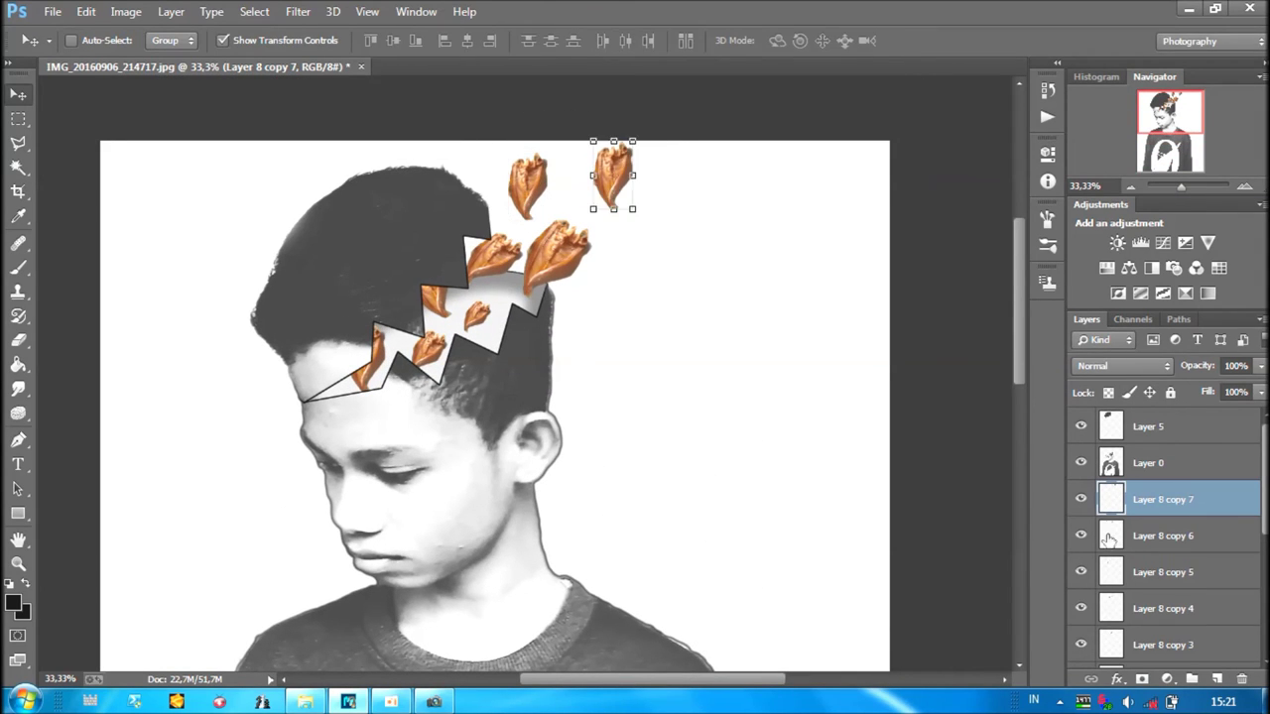
shift+click(1225, 551)
Select the fish layers in the Layers panel down to Layer 8.
shift+click(1254, 581)
shift+click(1255, 607)
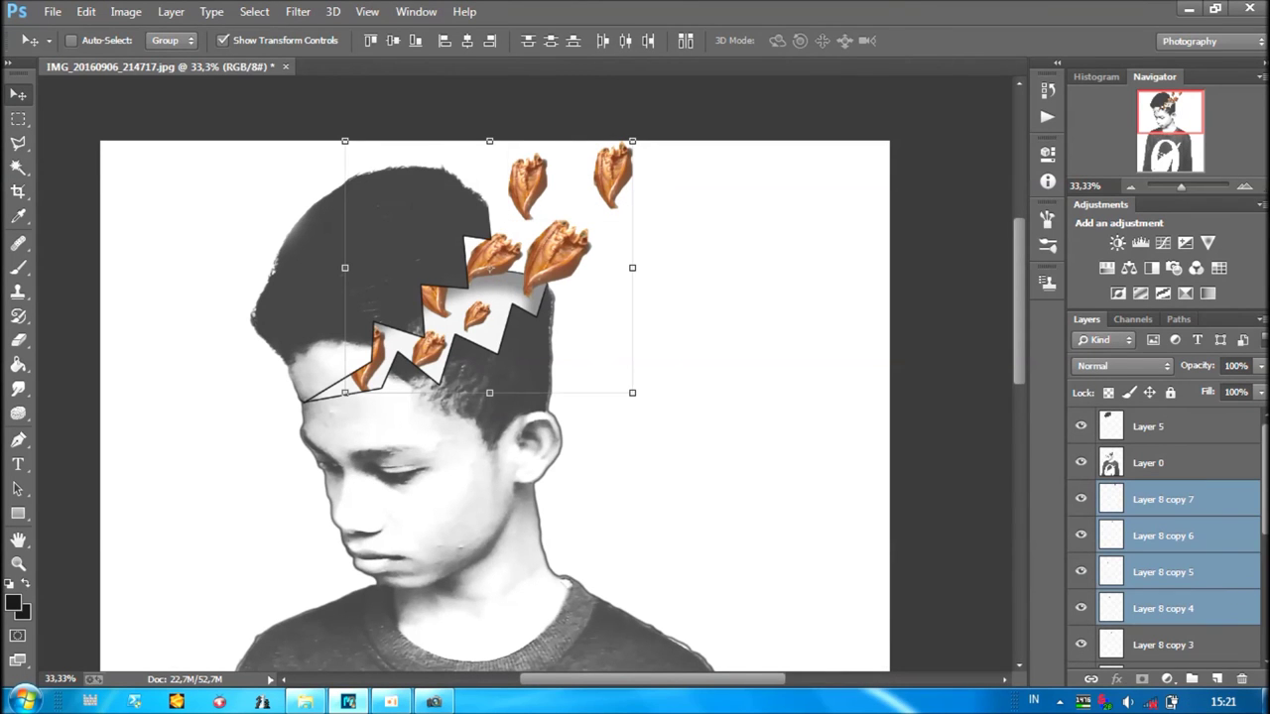
scroll(1165, 536, down, 3)
ctrl+click(1168, 613)
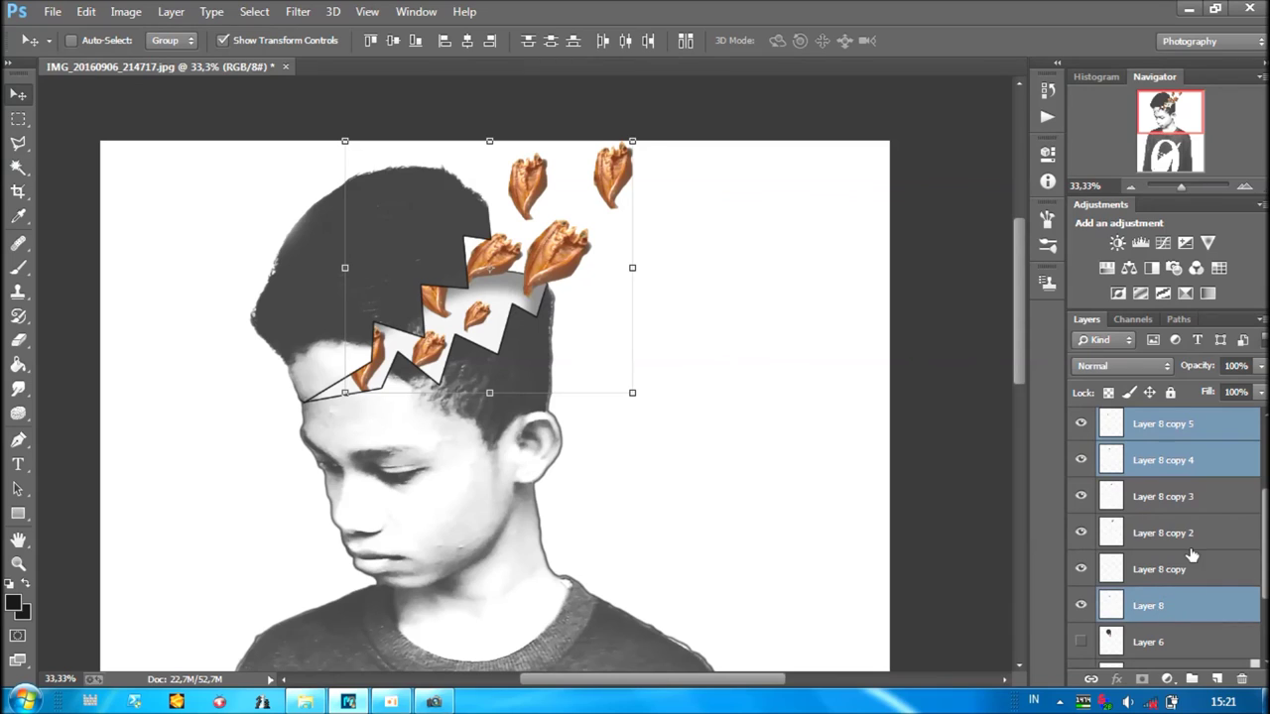
ctrl+click(1195, 540)
ctrl+click(1218, 574)
ctrl+click(1222, 508)
scroll(1088, 466, up, 3)
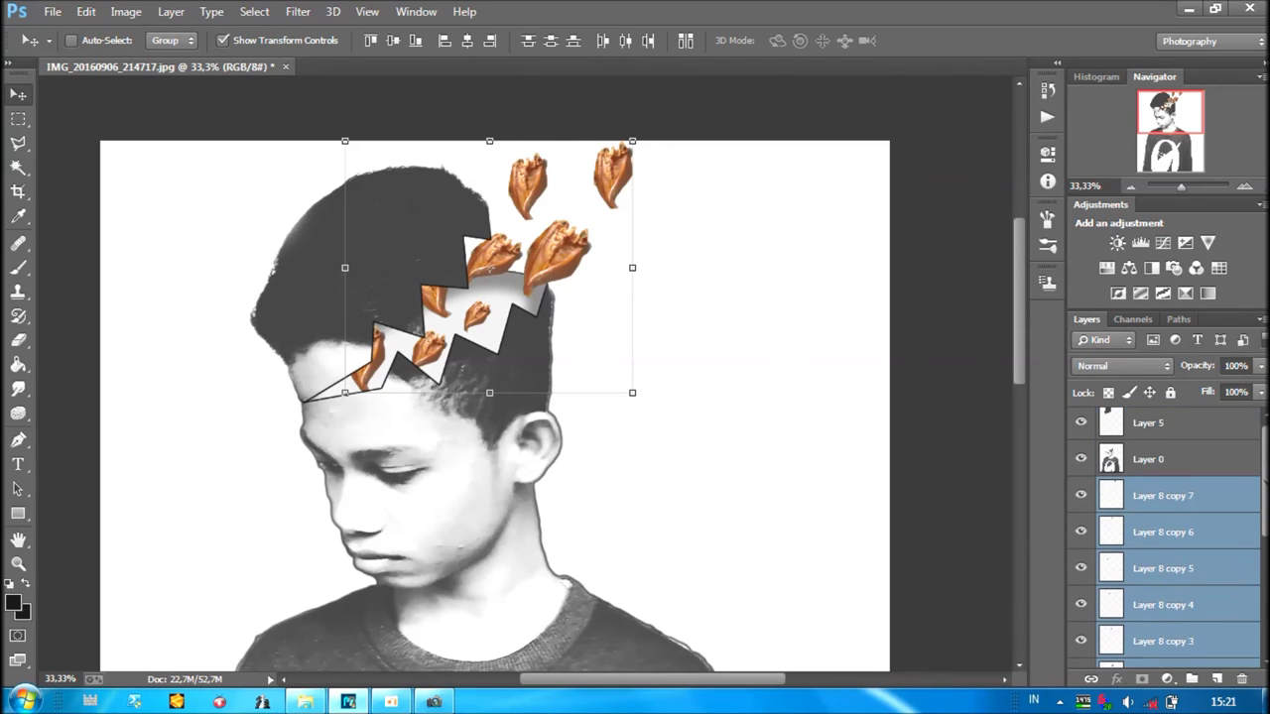
scroll(1165, 535, down, 5)
Check the hidden Layer 6 and delete it, then briefly toggle Layer 3 to compare the head.
click(1080, 524)
click(1080, 523)
drag(1244, 678, 1243, 678)
click(1255, 562)
click(1081, 614)
click(1081, 614)
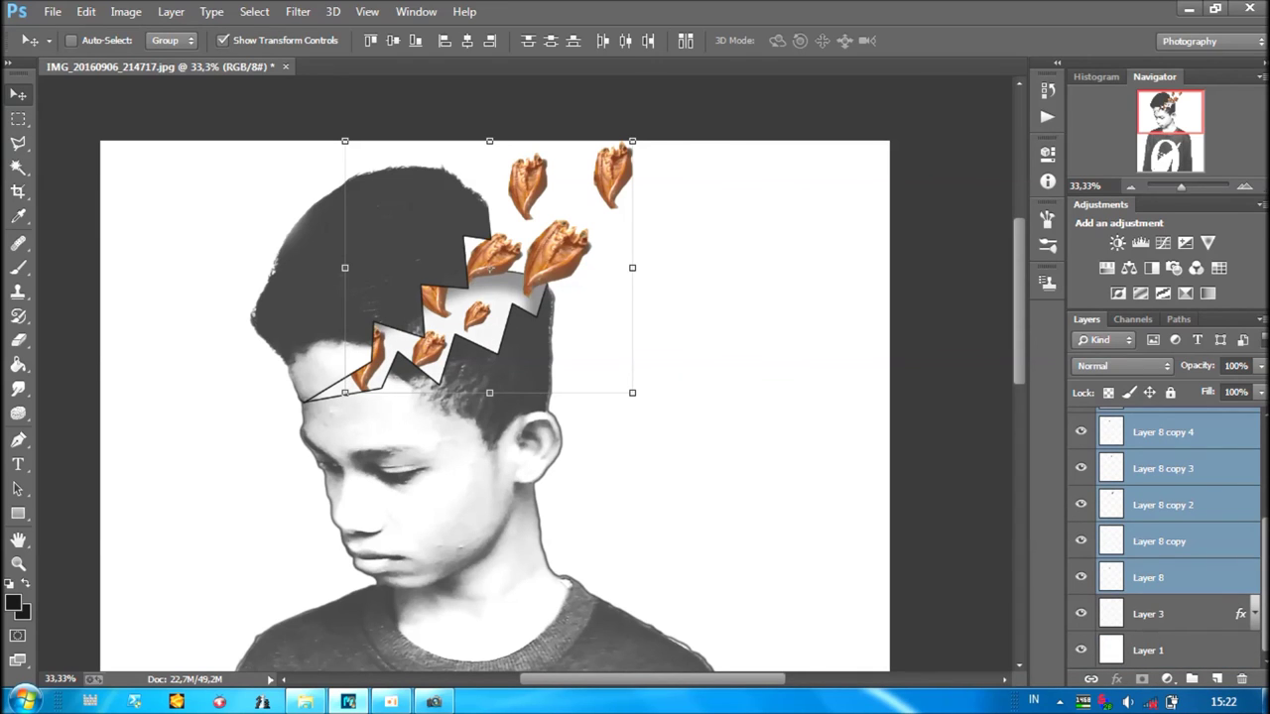
click(298, 11)
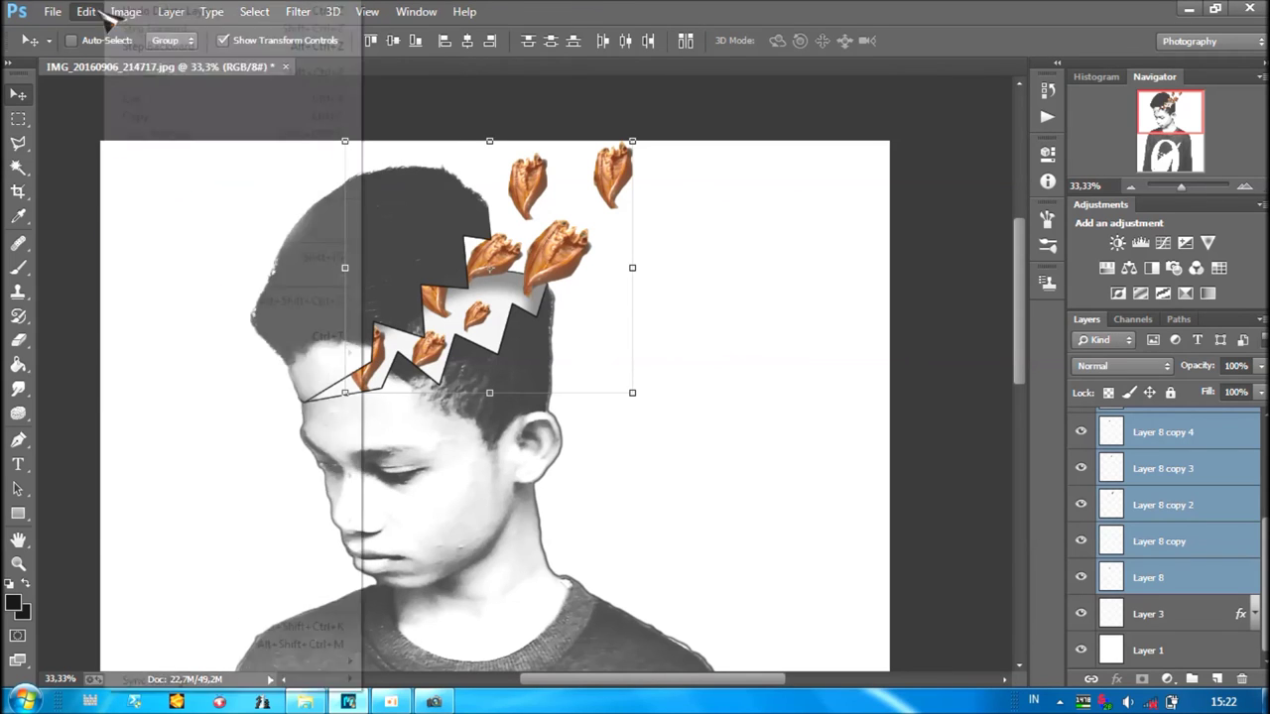
click(809, 238)
scroll(1175, 511, up, 3)
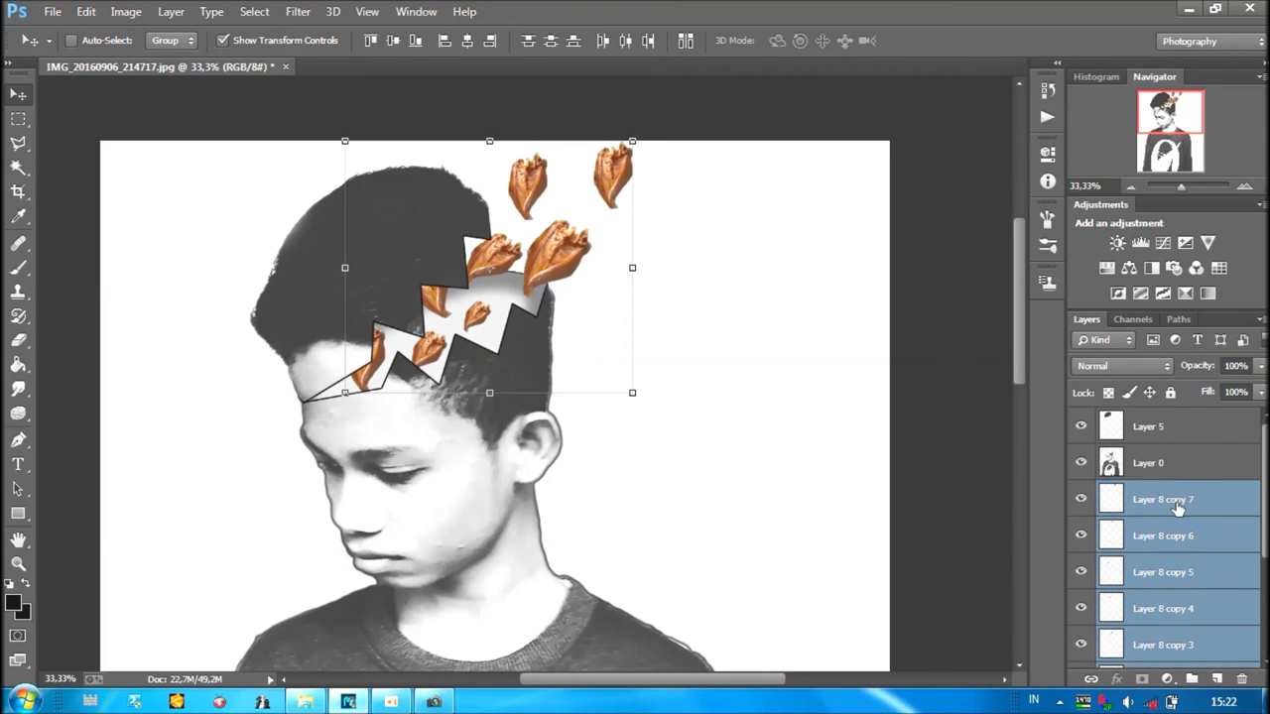
Move Layer 8 copy 2 up beside the top fish layers, Layer 8 copy 6 and copy 7.
click(1178, 500)
click(1203, 536)
click(1207, 579)
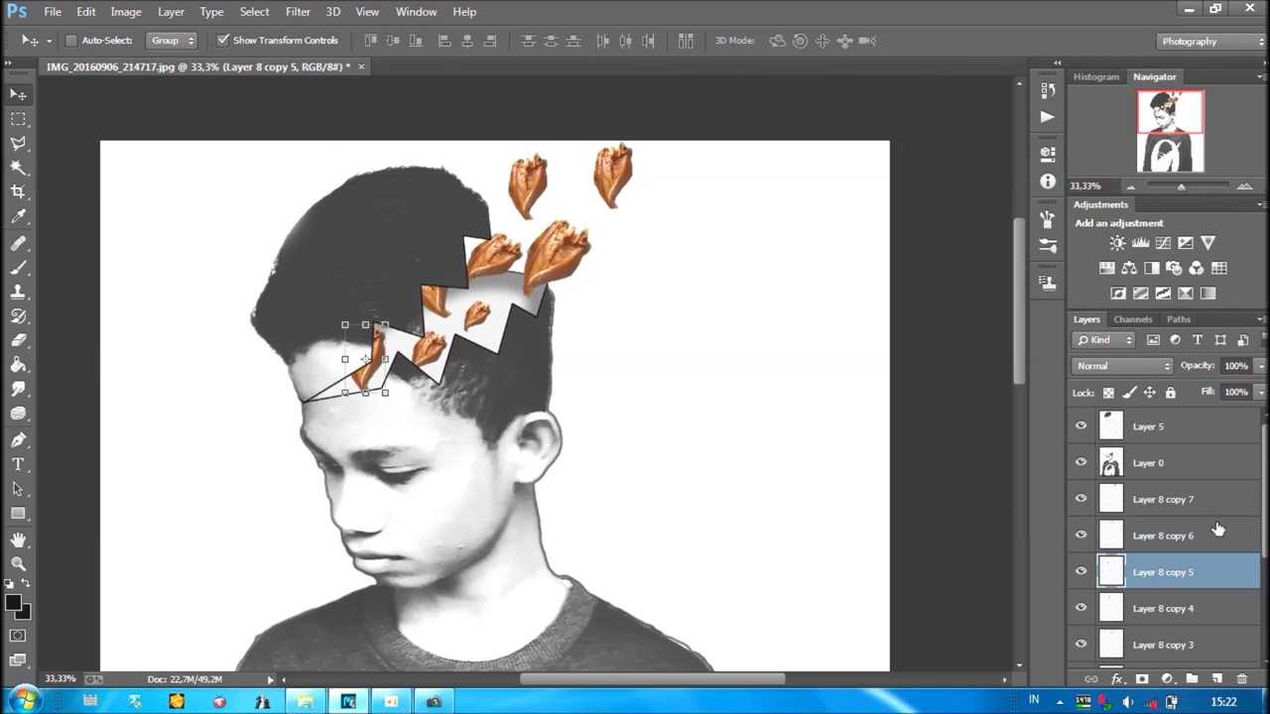
click(1215, 501)
shift+click(1230, 537)
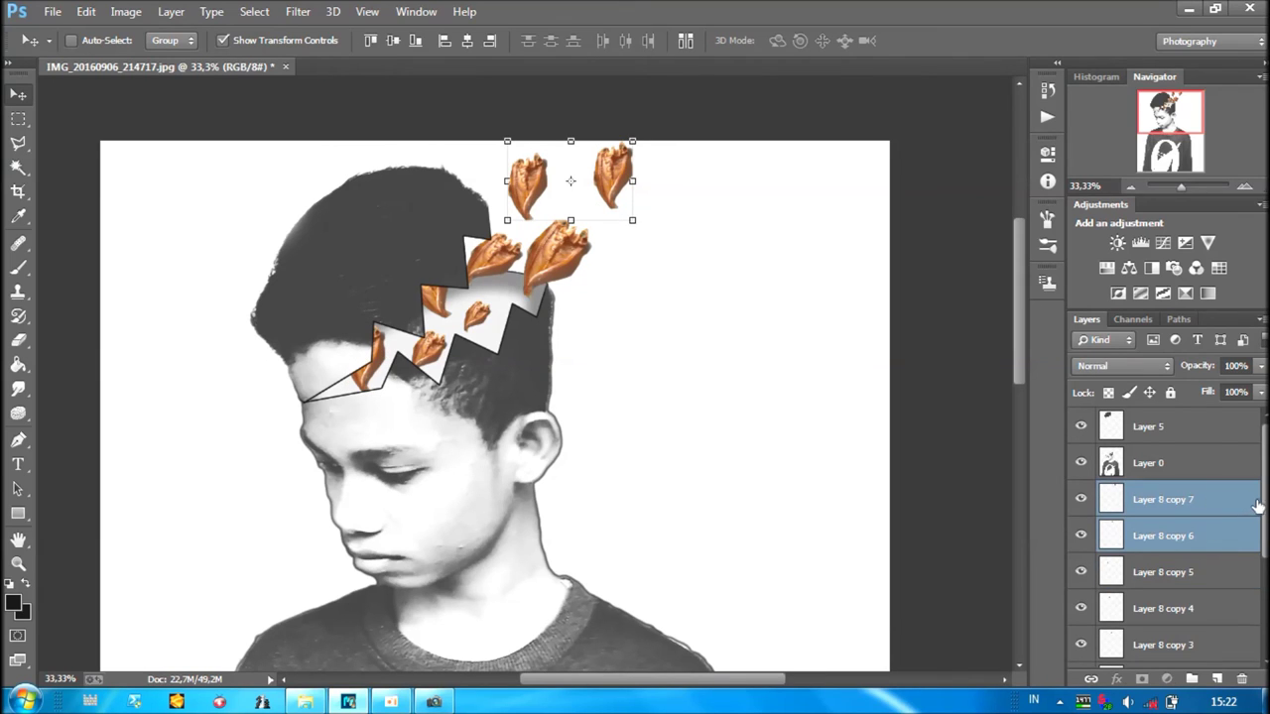
drag(1257, 506, 1255, 607)
double_click(1082, 505)
click(1218, 516)
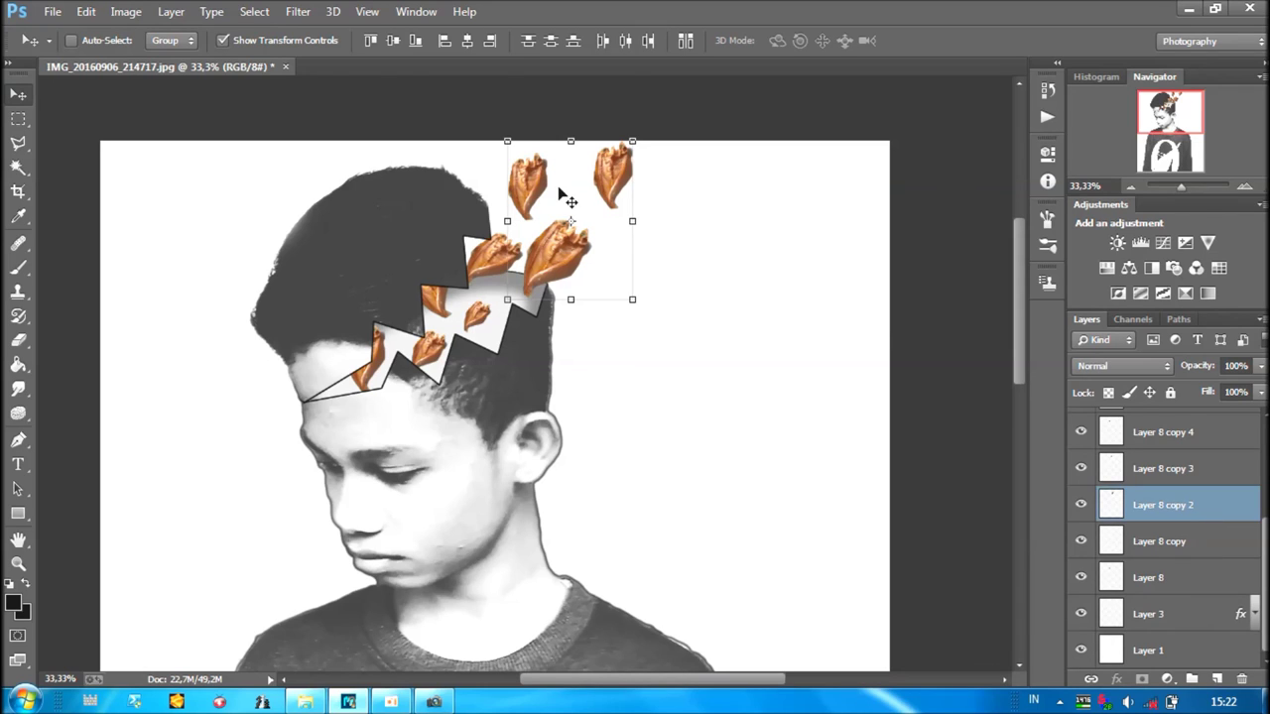
drag(1237, 544, 1225, 460)
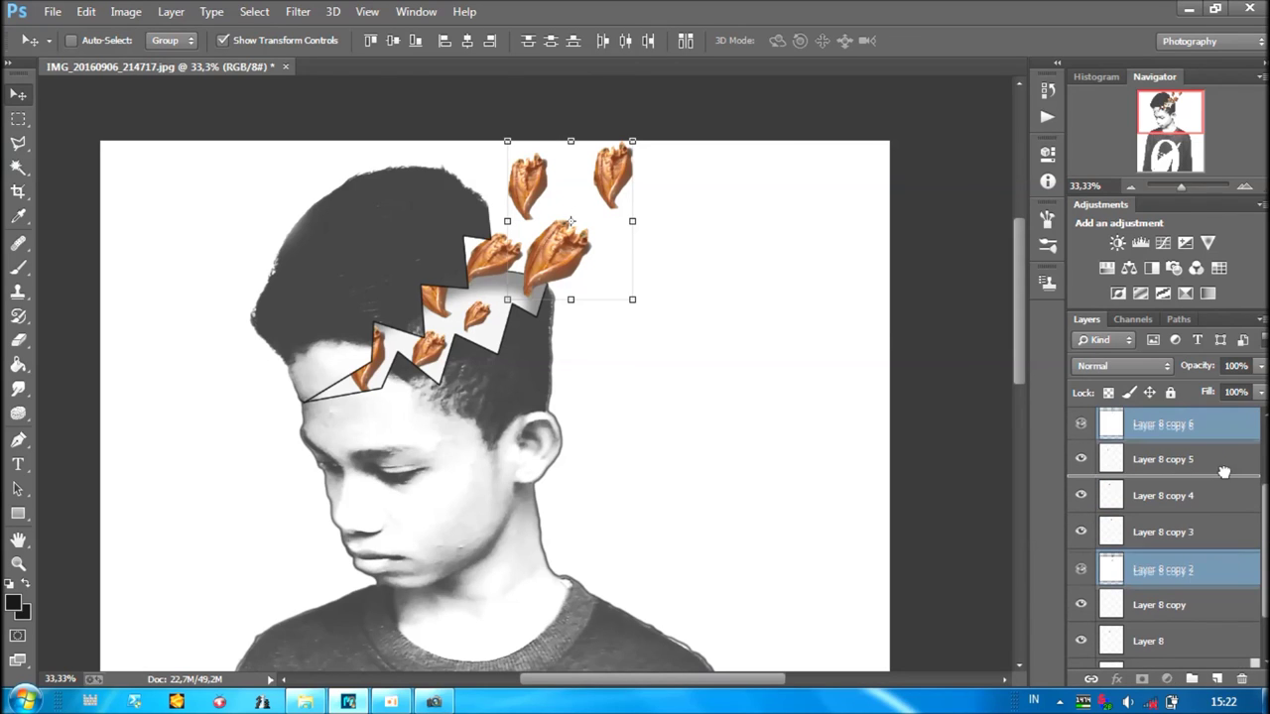
Merge Layer 8 copy 5, the other fish in the crack and Layer 8 into one layer.
click(1221, 540)
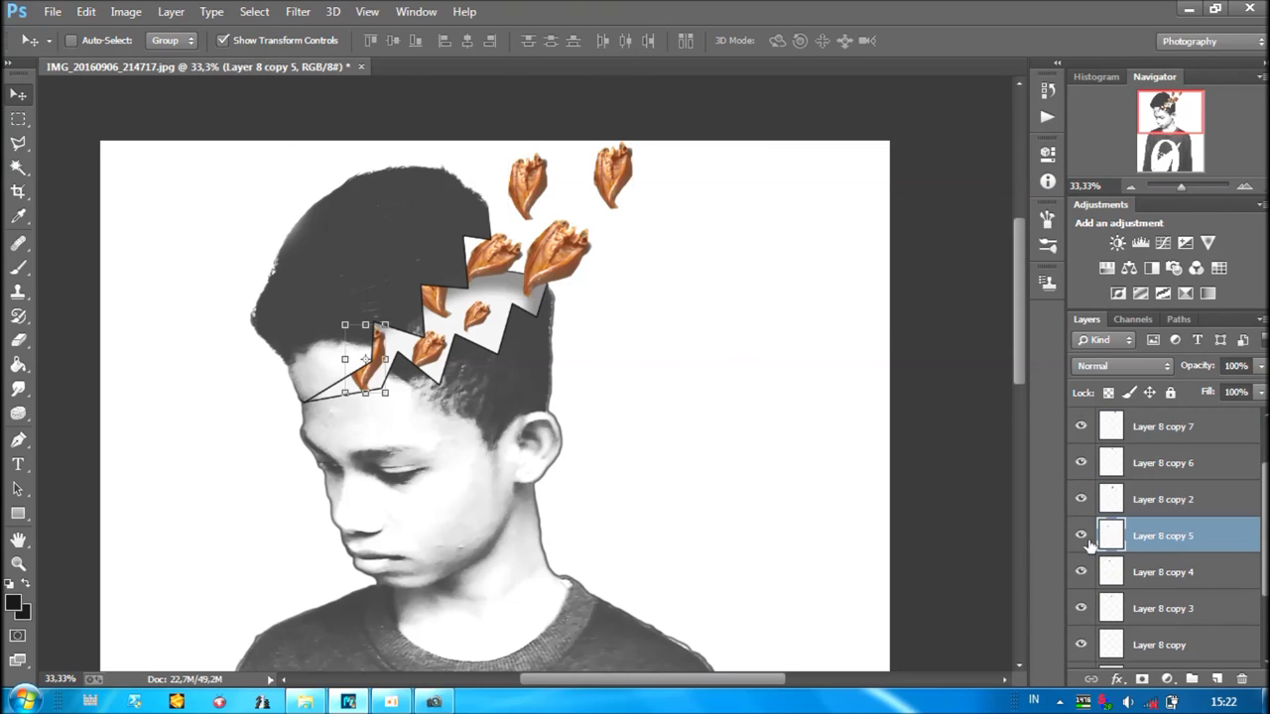
shift+click(1235, 572)
shift+click(1230, 608)
shift+click(1220, 645)
scroll(1223, 634, down, 1)
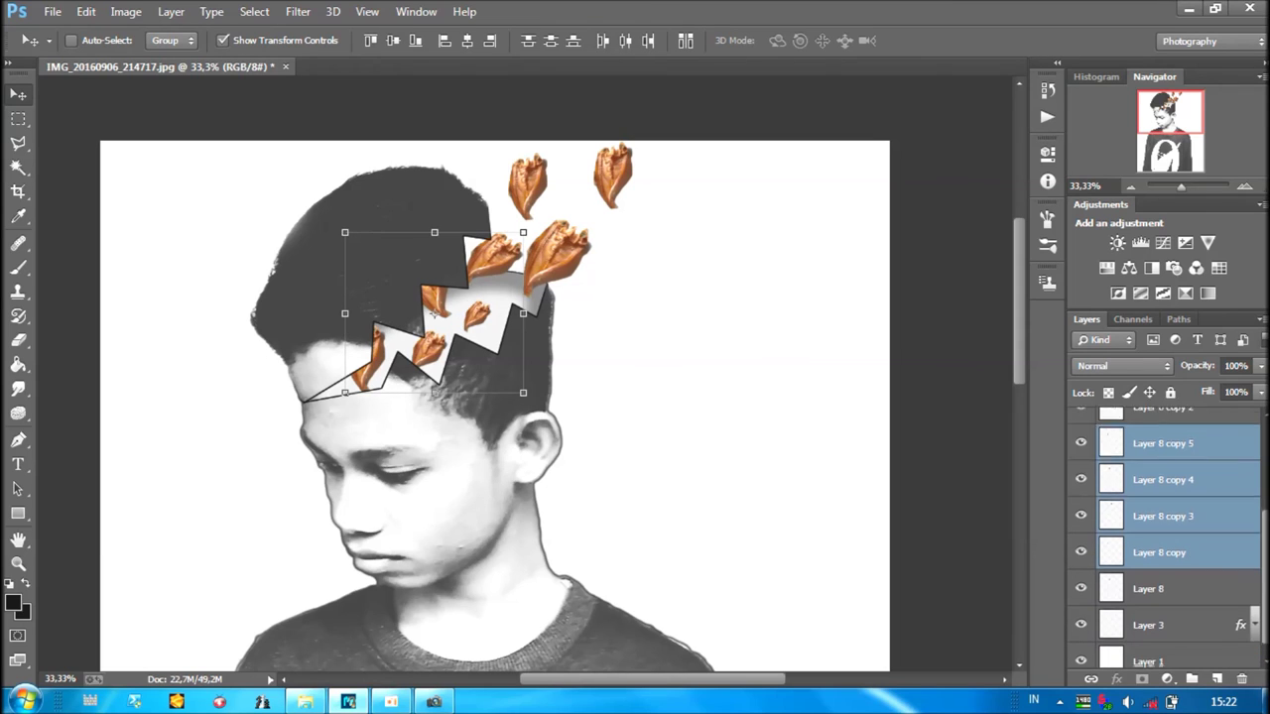
shift+click(1222, 586)
click(298, 11)
click(298, 11)
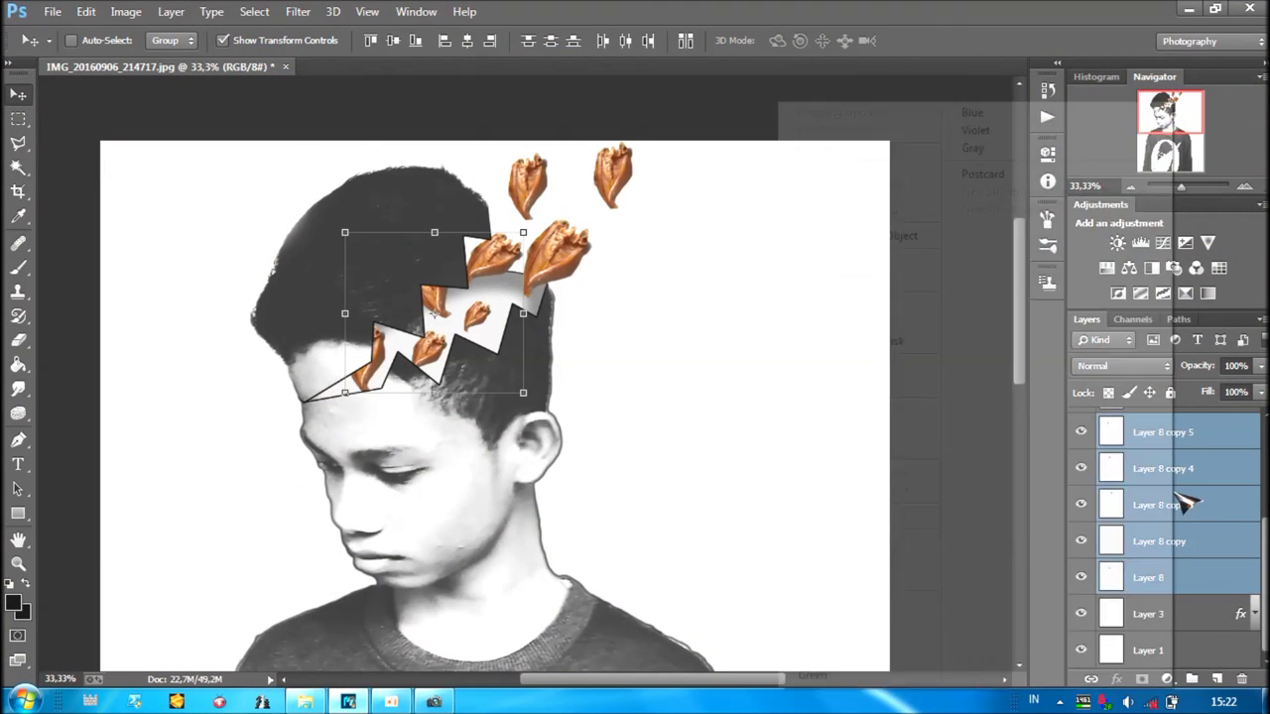
right_click(1171, 505)
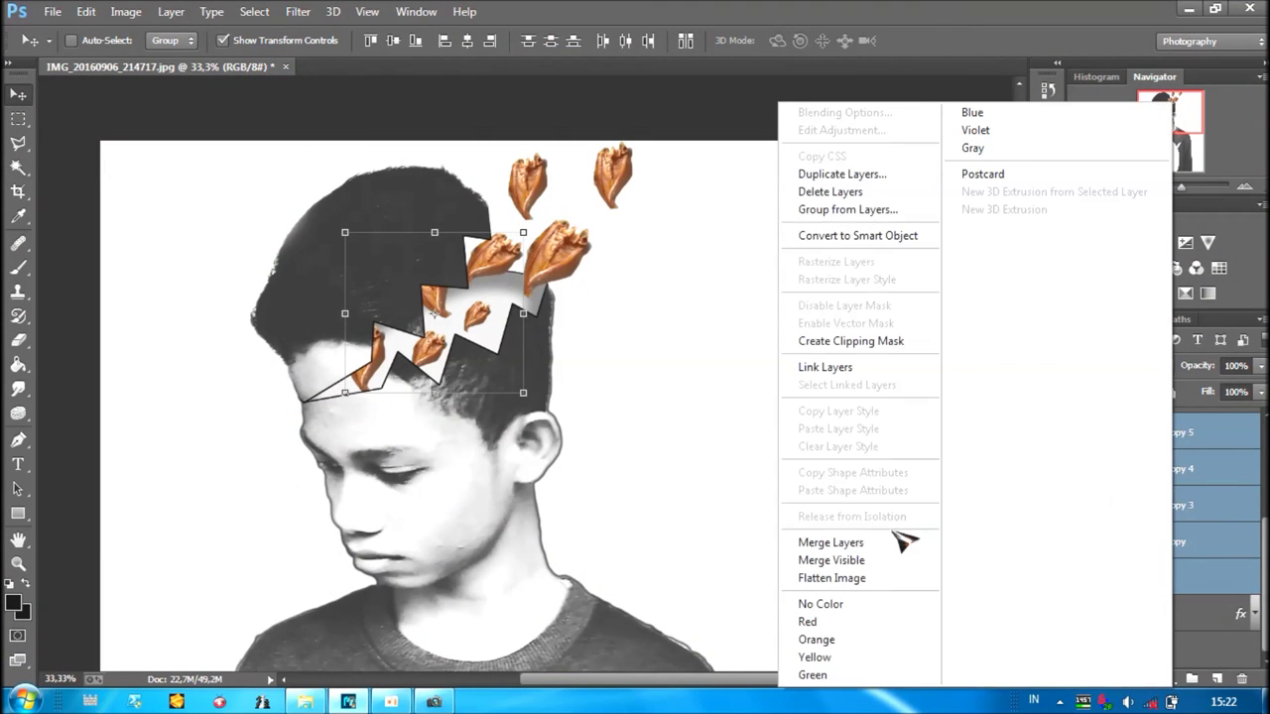
click(904, 541)
click(308, 12)
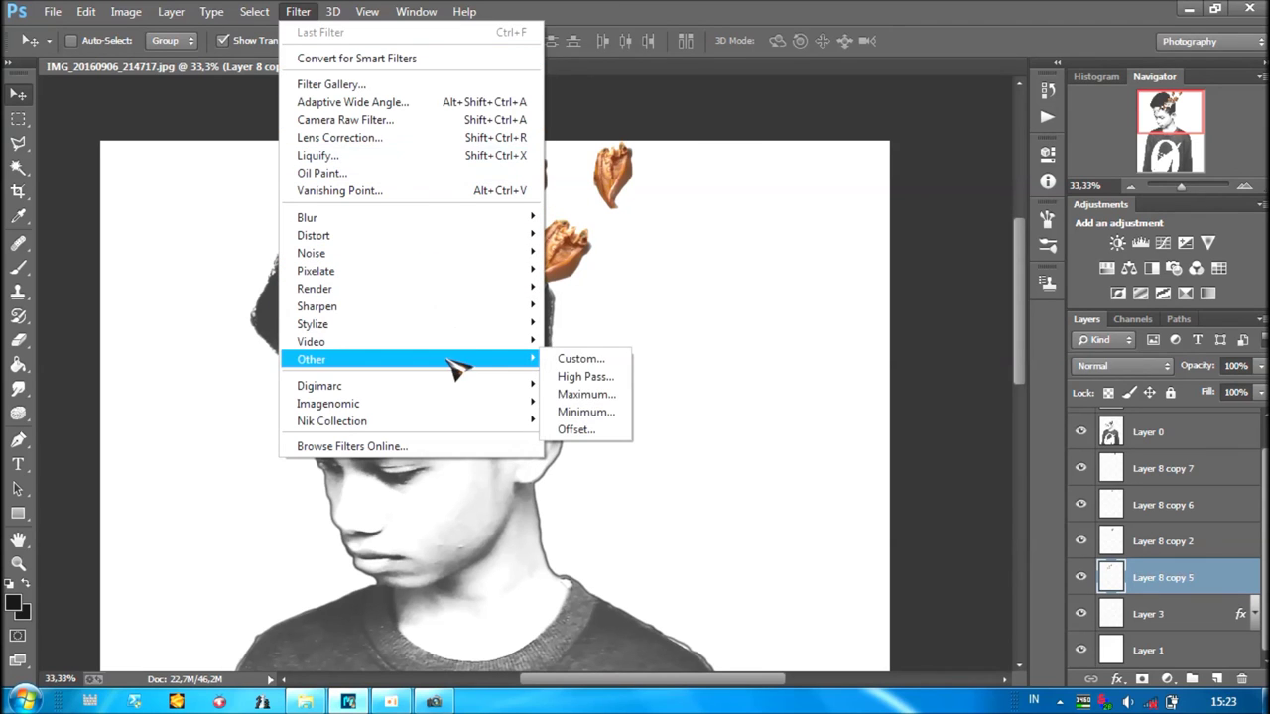
mouse_move(312, 324)
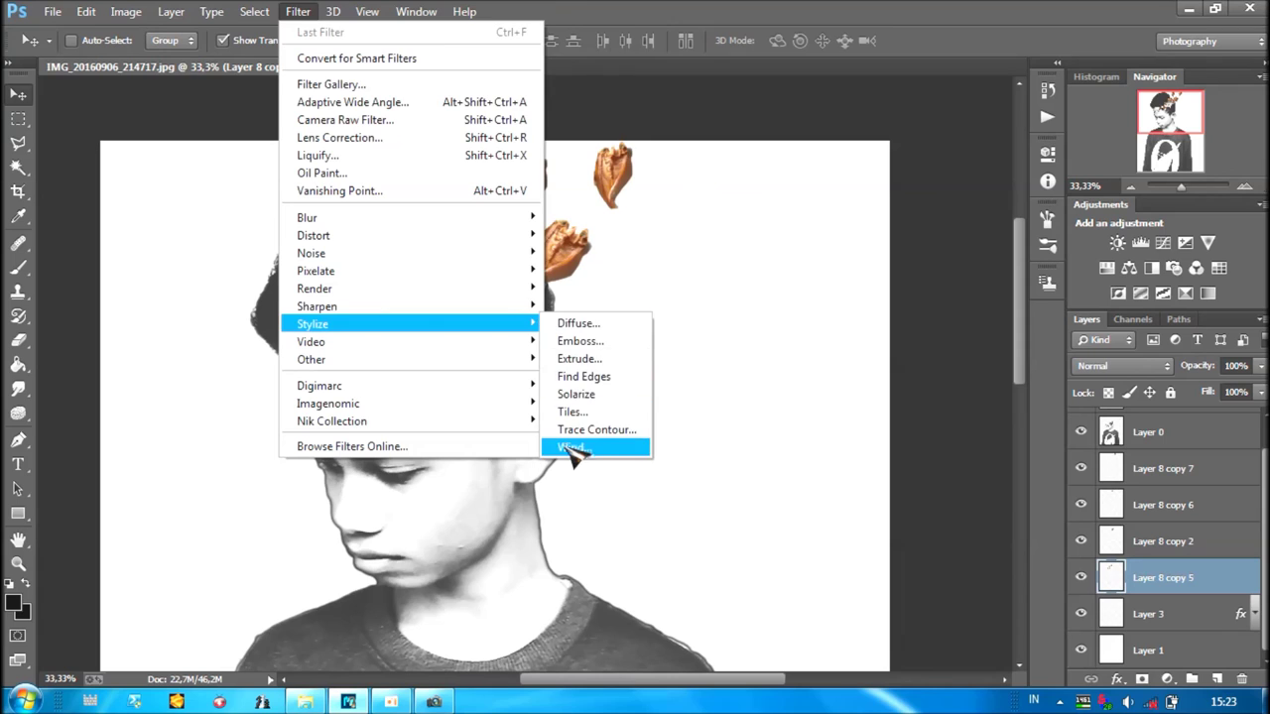
Run the Stylize > Wind filter on the merged crack fish with Method Wind, Direction From the Right.
click(573, 448)
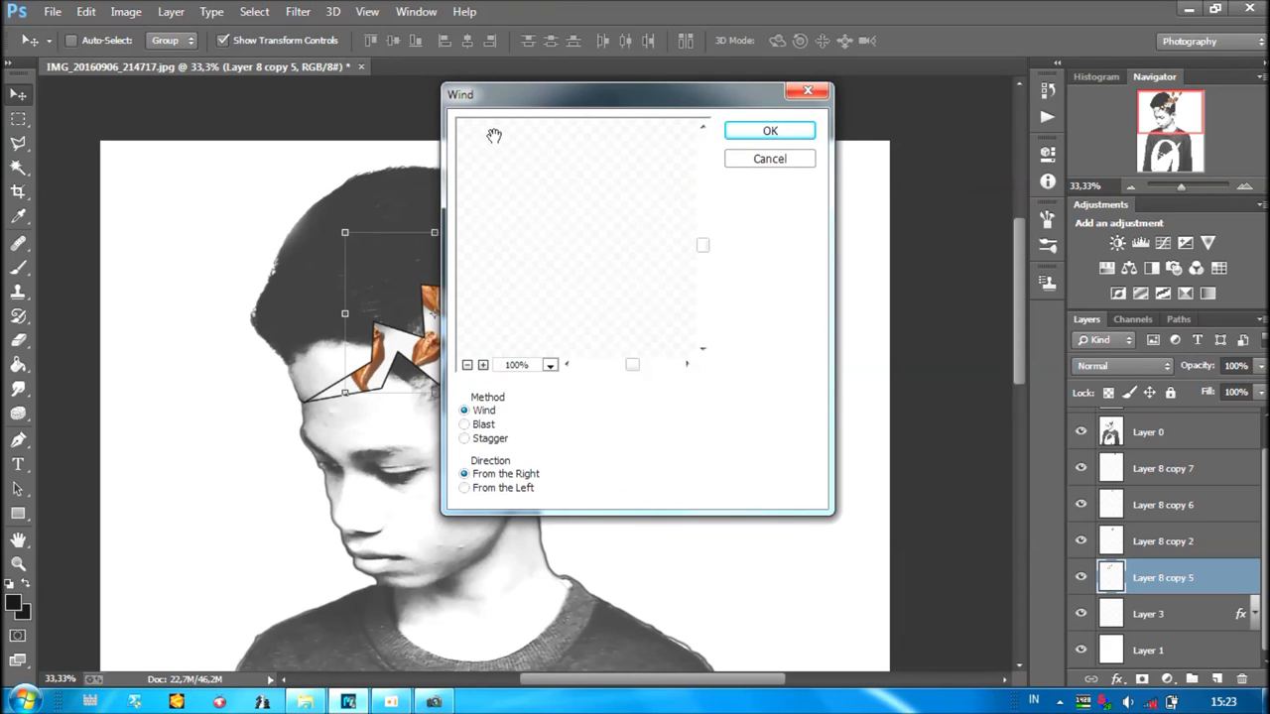
scroll(643, 282, down, 8)
scroll(643, 283, up, 4)
drag(538, 232, 591, 270)
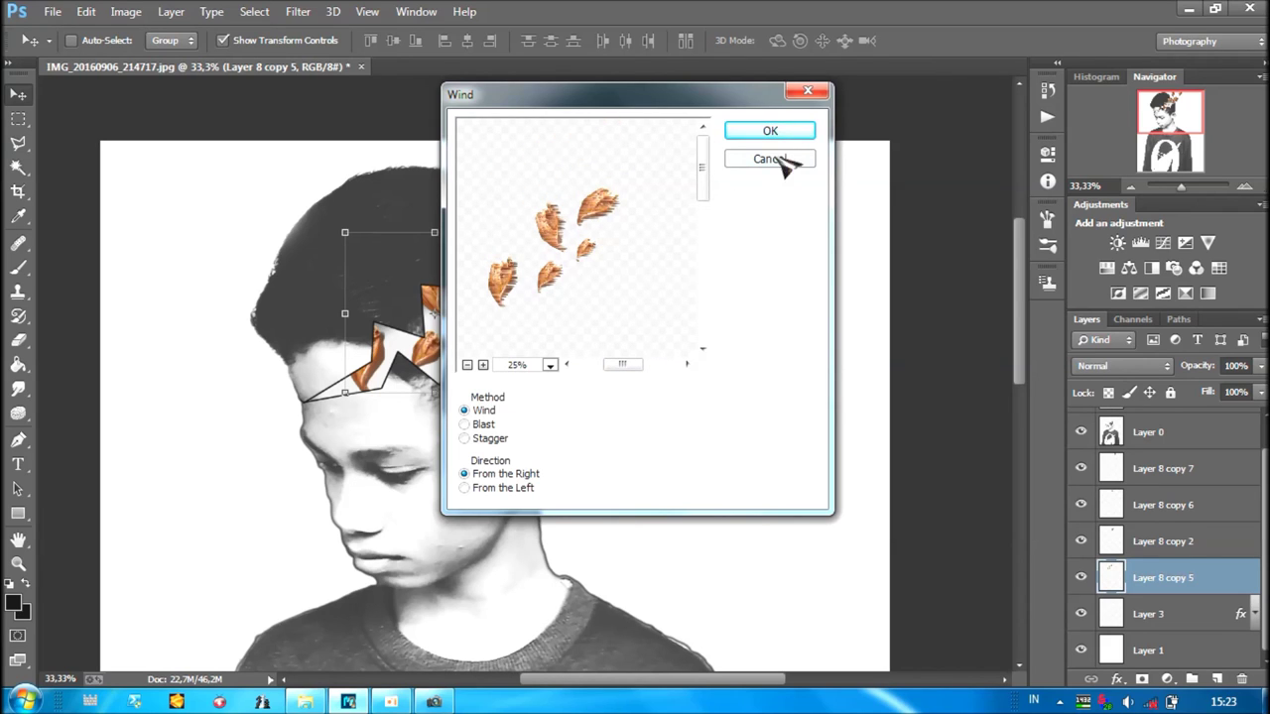
click(796, 132)
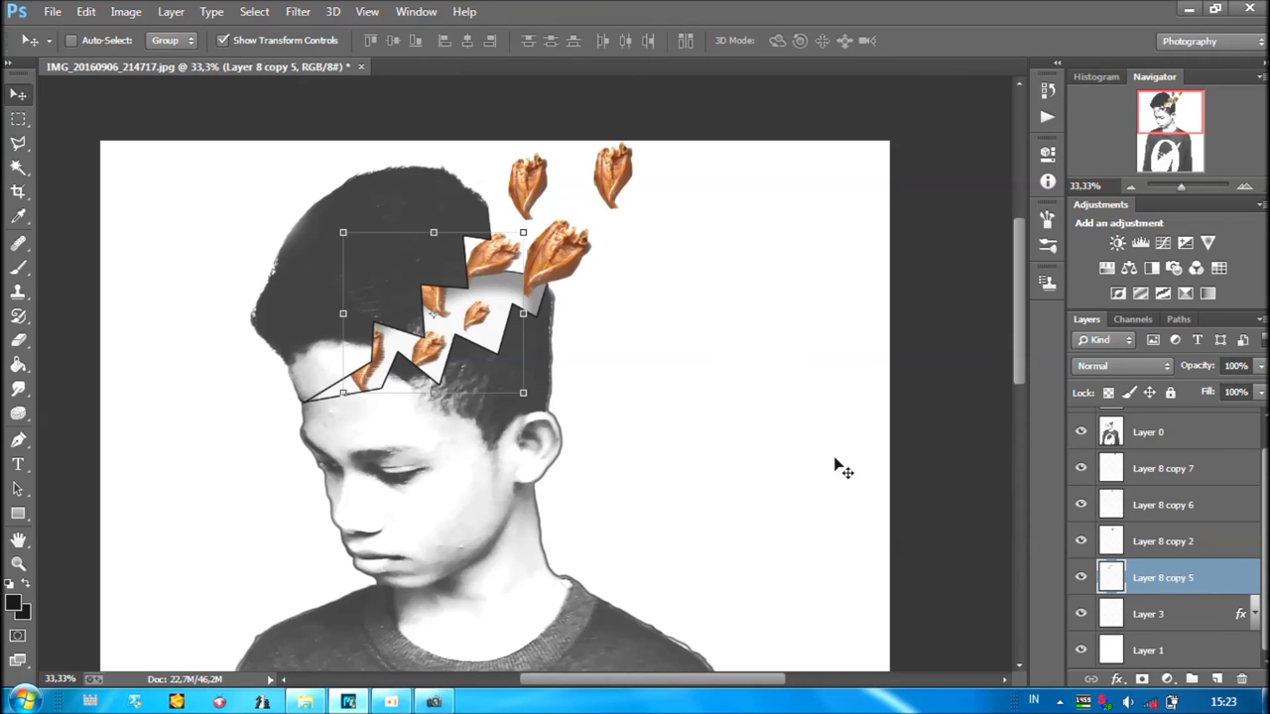
click(18, 388)
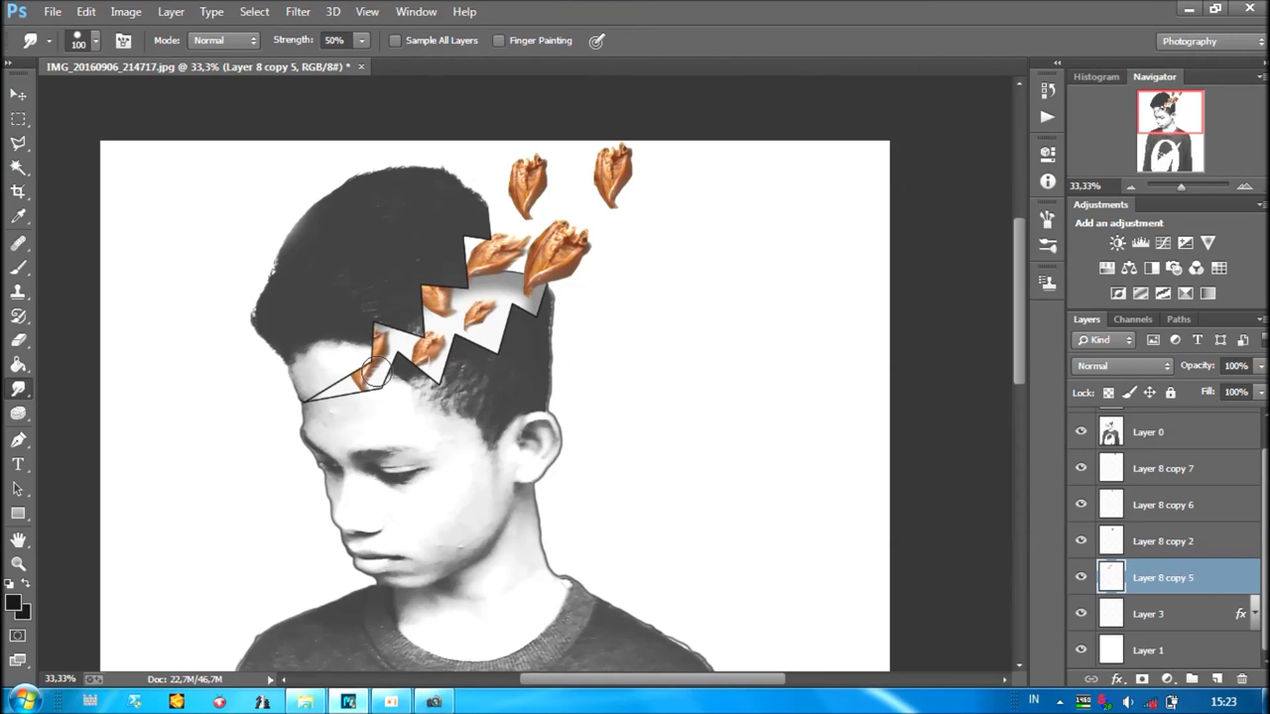
Smudge the fish on Layer 8 copy 2, copy 7 and copy 6 at 50%, then zoom out.
click(1201, 541)
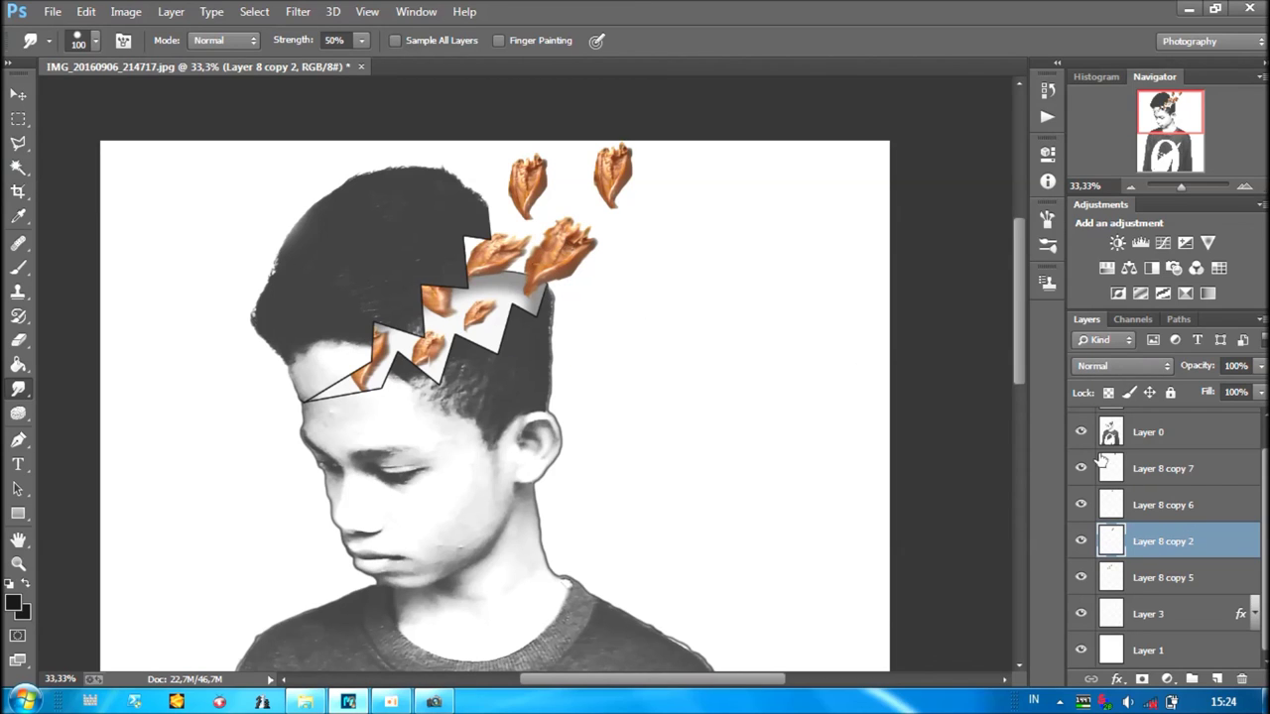
click(1216, 466)
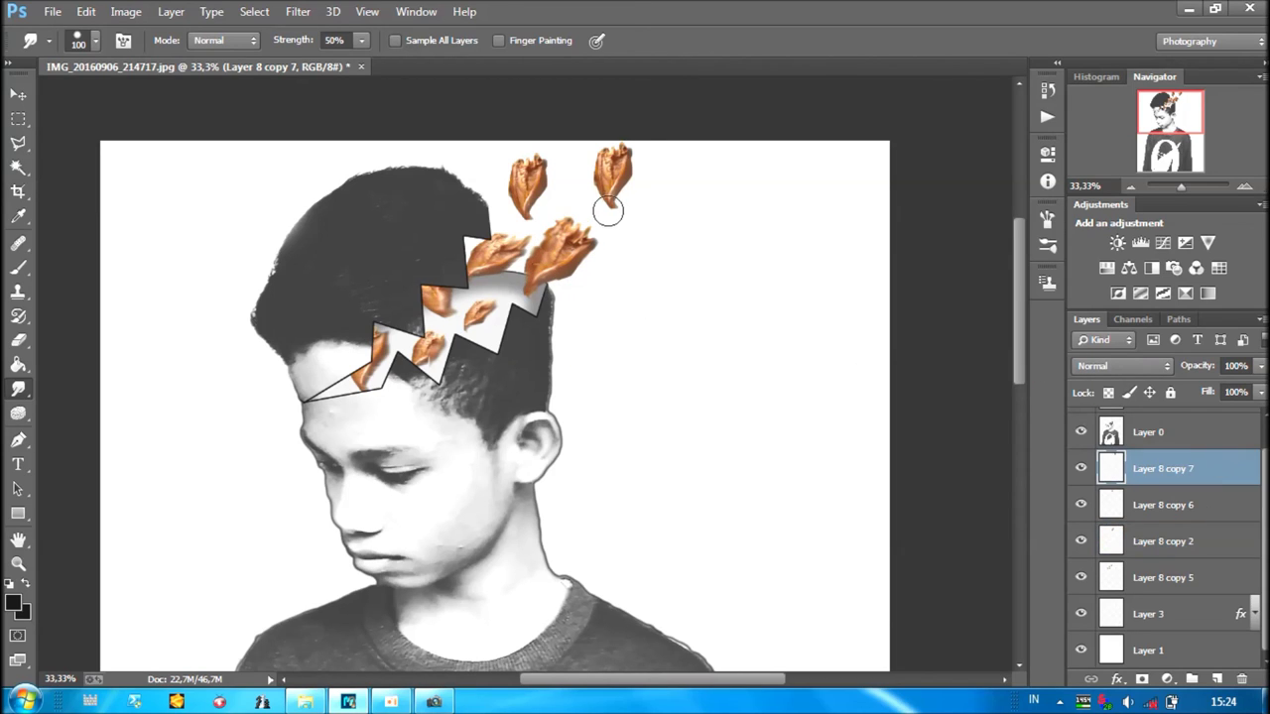
click(1145, 504)
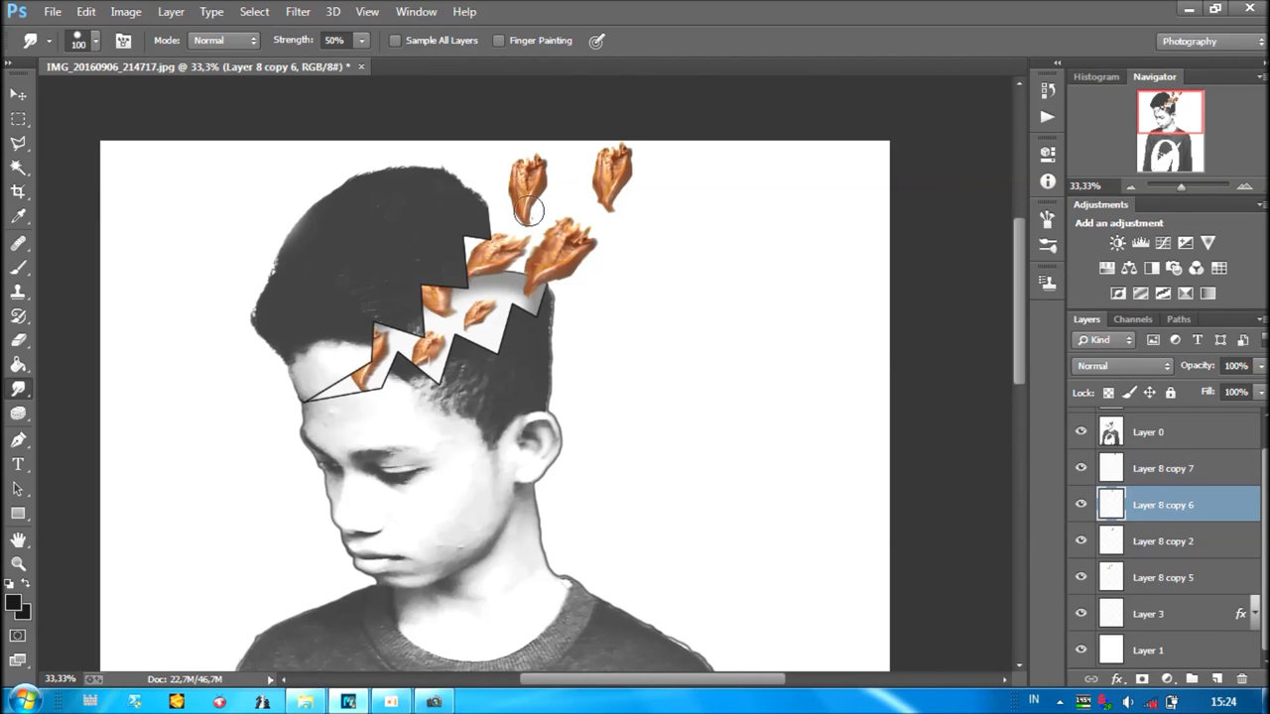
key(ctrl+minus)
key(ctrl+minus)
key(ctrl+minus)
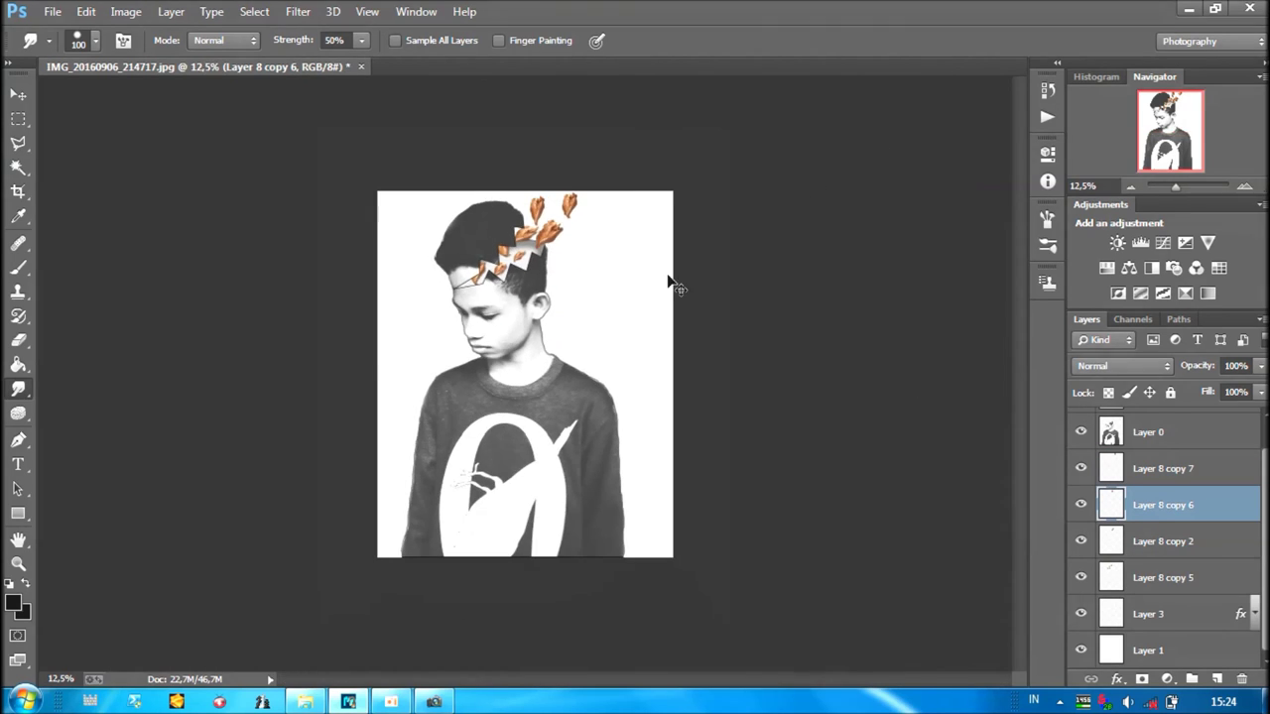